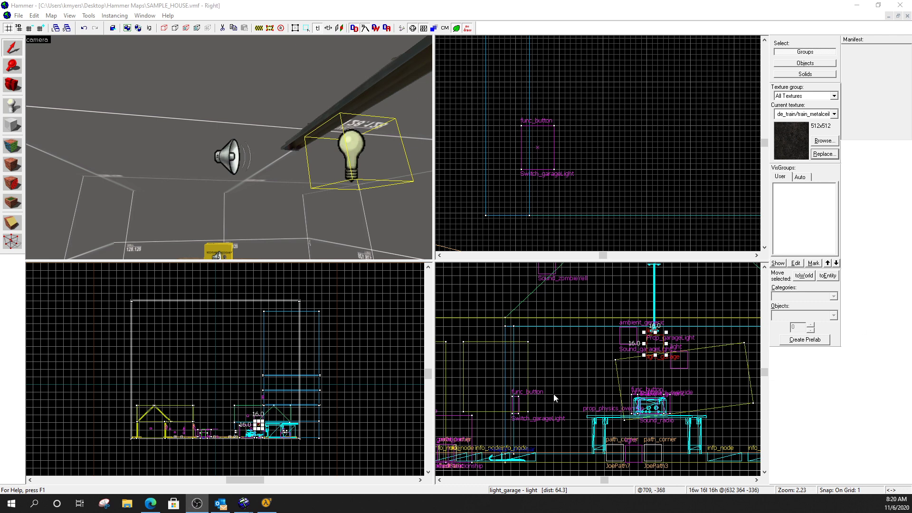
Compile the SAMPLE_HOUSE map with BSP, VIS and RAD all set to Normal
{"action": "left_click", "coordinate": [404, 15]}
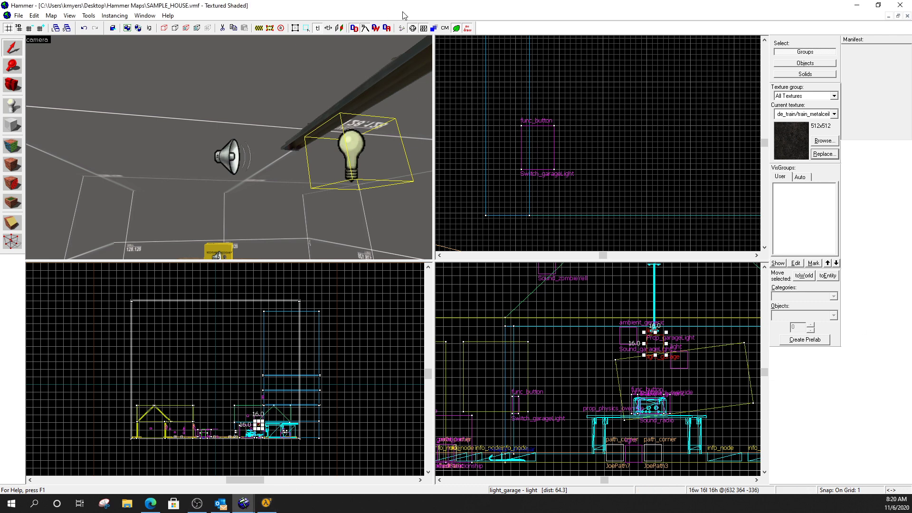
{"action": "key", "text": "F9"}
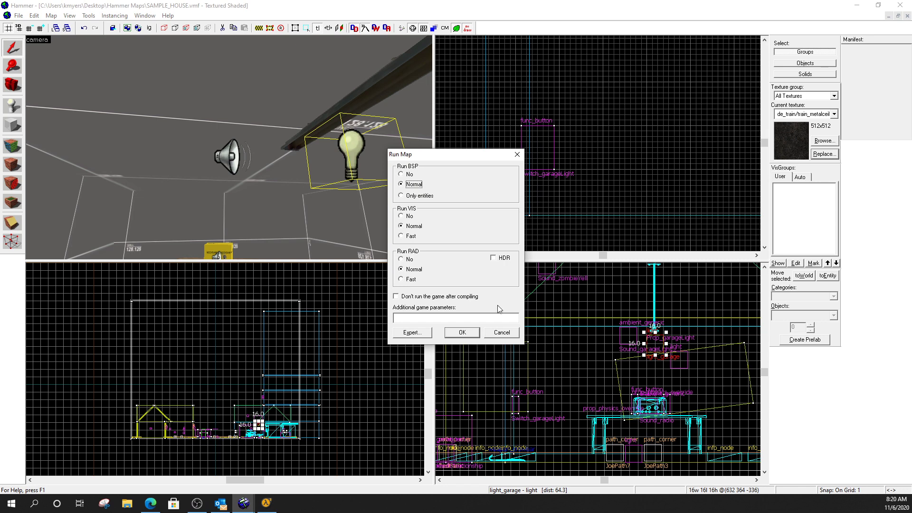
{"action": "left_click", "coordinate": [463, 332]}
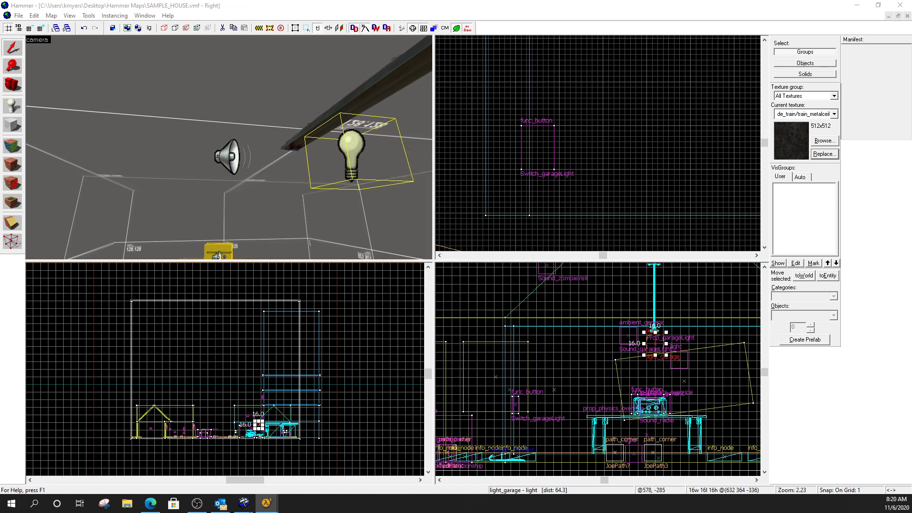
Switch to the running Half-Life 2 game and reload the map with the console command reload
{"action": "left_click", "coordinate": [266, 505]}
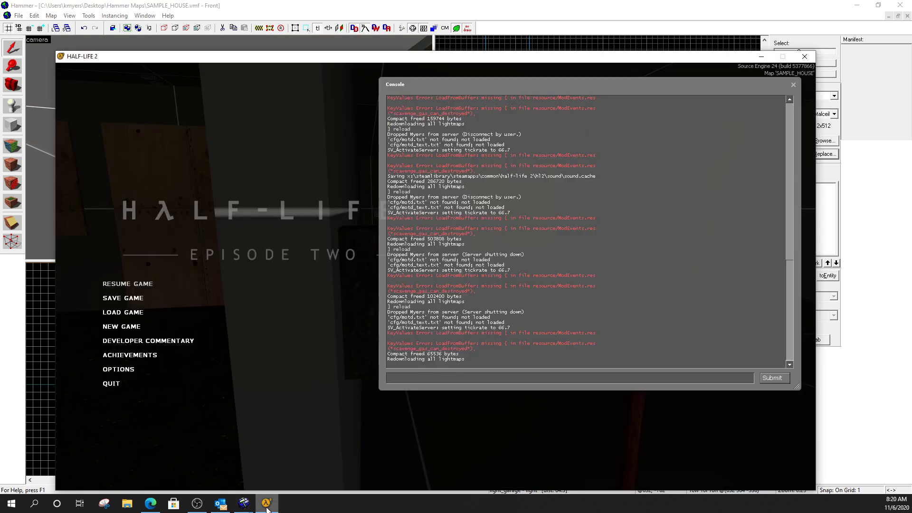
{"action": "left_click_drag", "start_coordinate": [500, 60], "coordinate": [489, 19]}
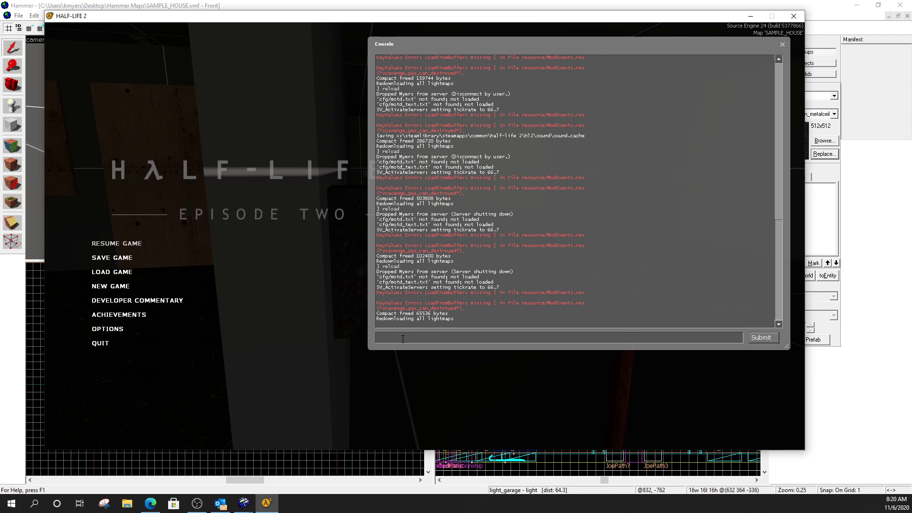
{"action": "type", "text": "reload"}
{"action": "key", "text": "Return"}
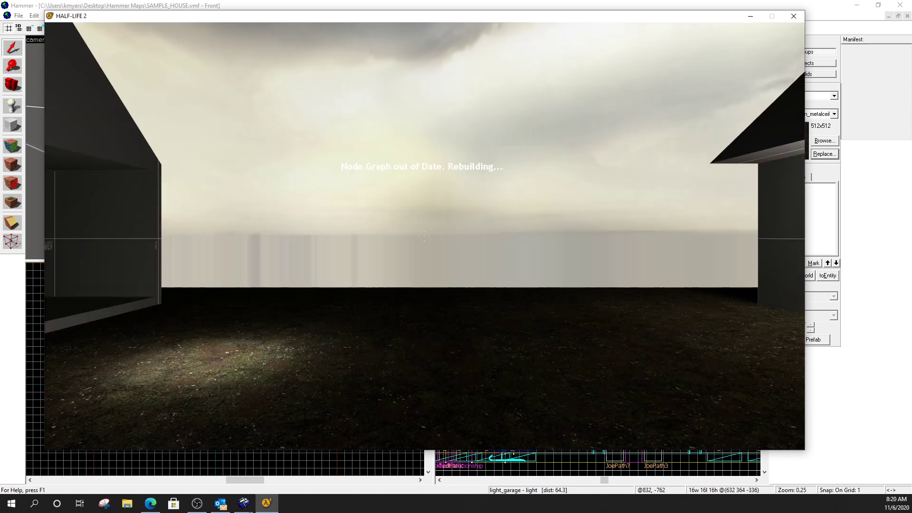
Walk from the spawn point to the open garage and look over the front of the house beside it
{"action": "key", "text": "w"}
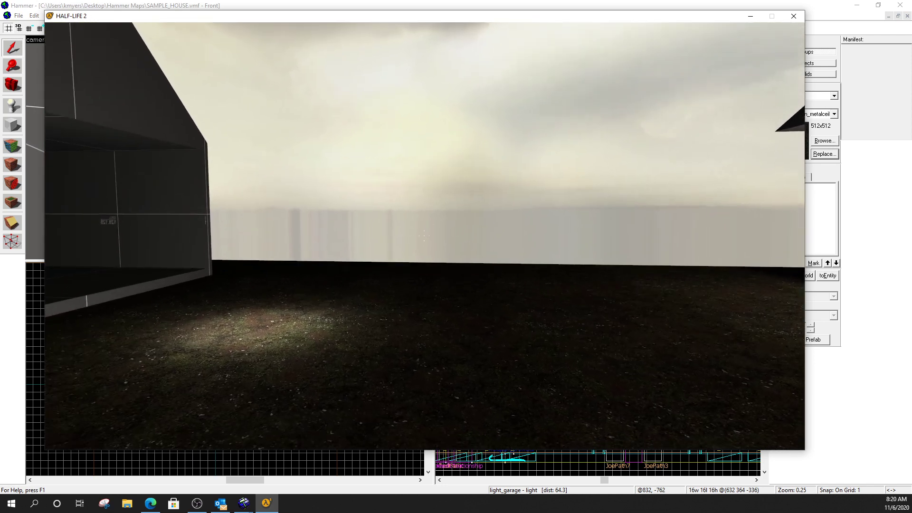
{"action": "key", "text": "w"}
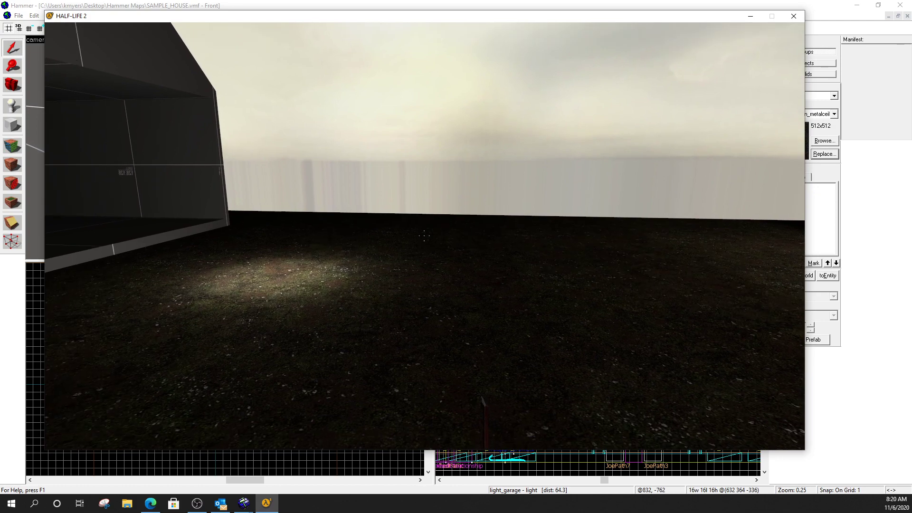
{"action": "key", "text": "w"}
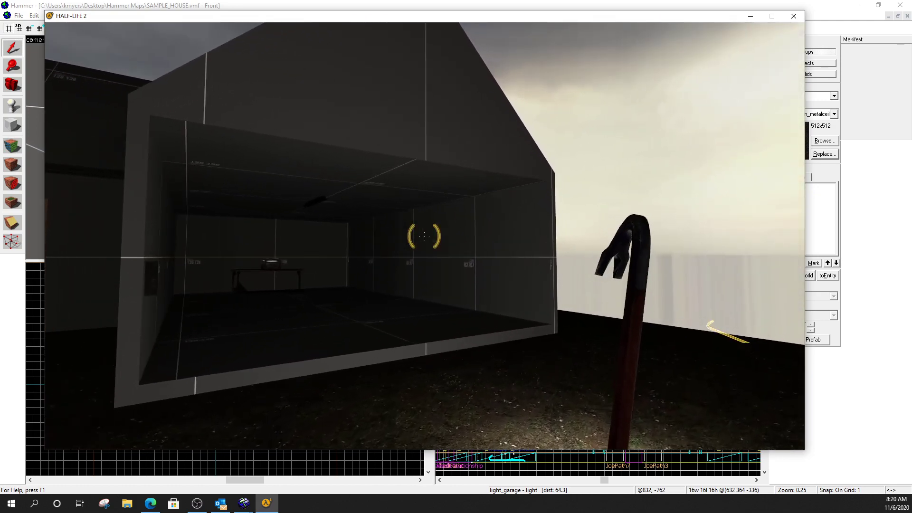
{"action": "key", "text": "w"}
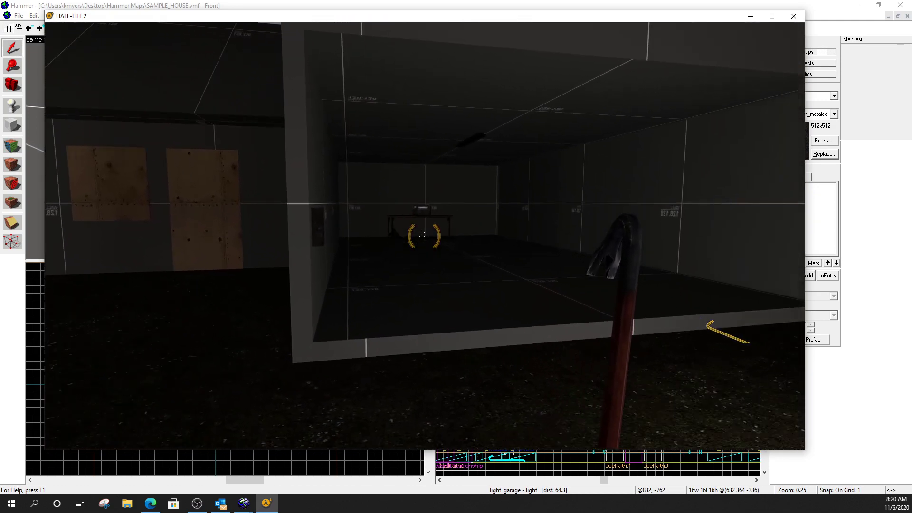
{"action": "key", "text": "w"}
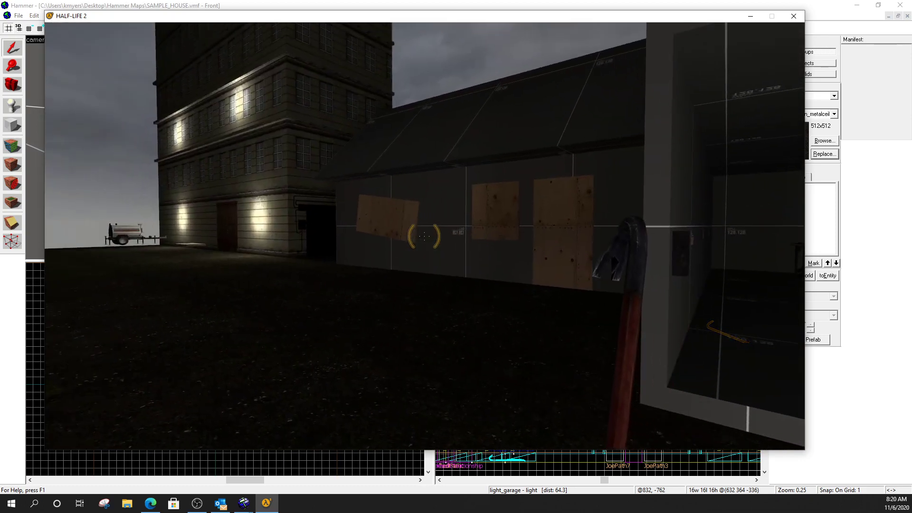
{"action": "key", "text": "a"}
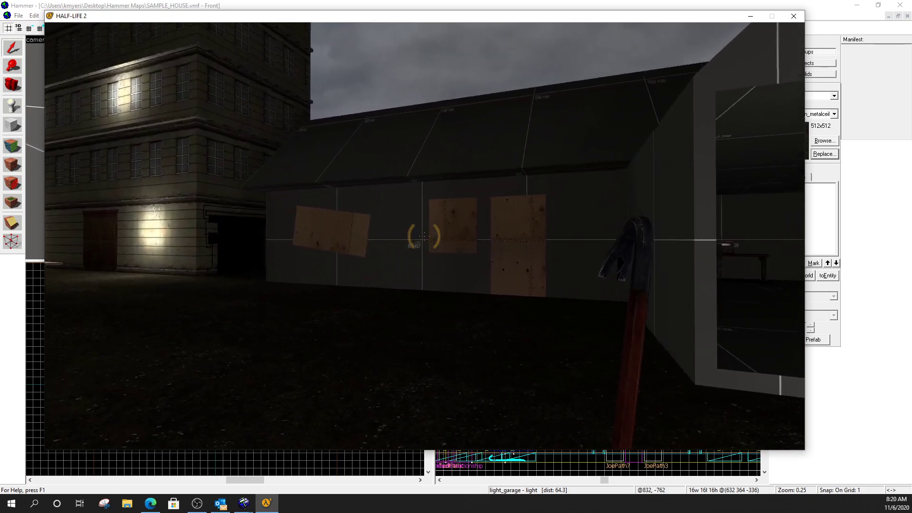
Examine the boarded-up windows and door along the house's outer wall from near and far
{"action": "key", "text": "s"}
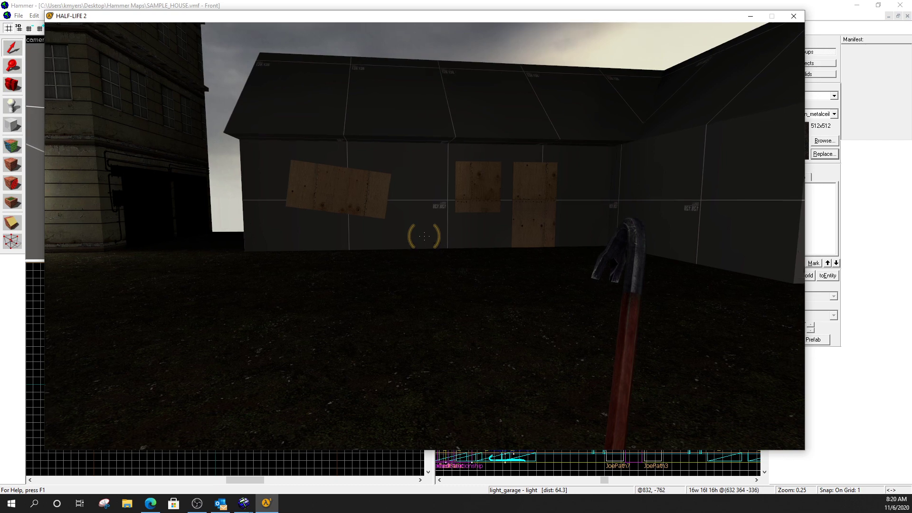
{"action": "key", "text": "w"}
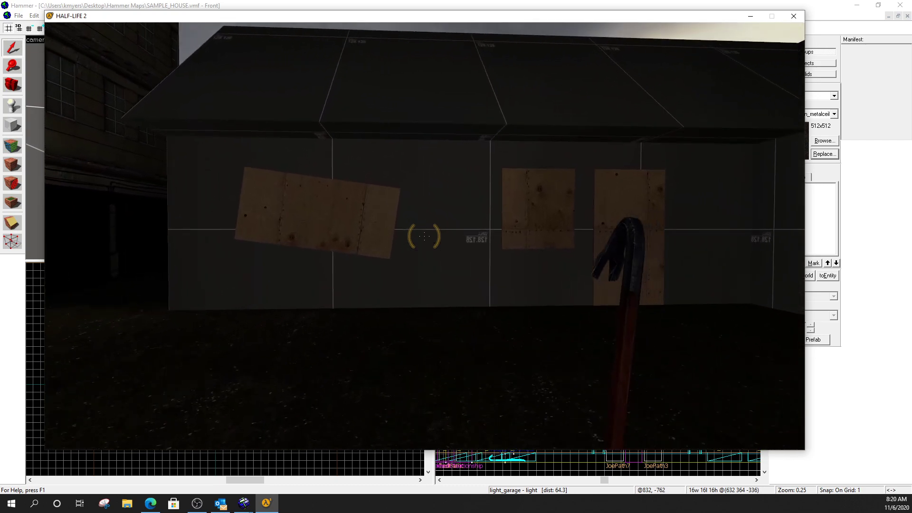
{"action": "key", "text": "w"}
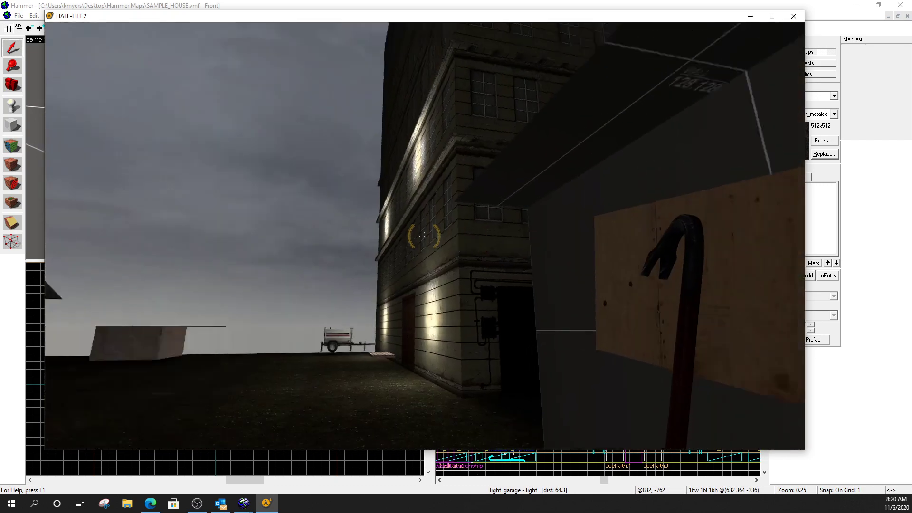
{"action": "key", "text": "w"}
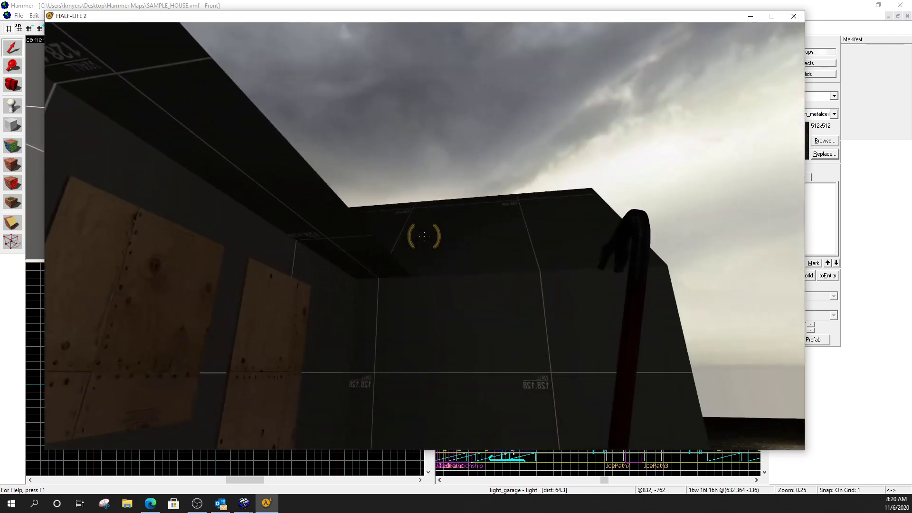
{"action": "key", "text": "w"}
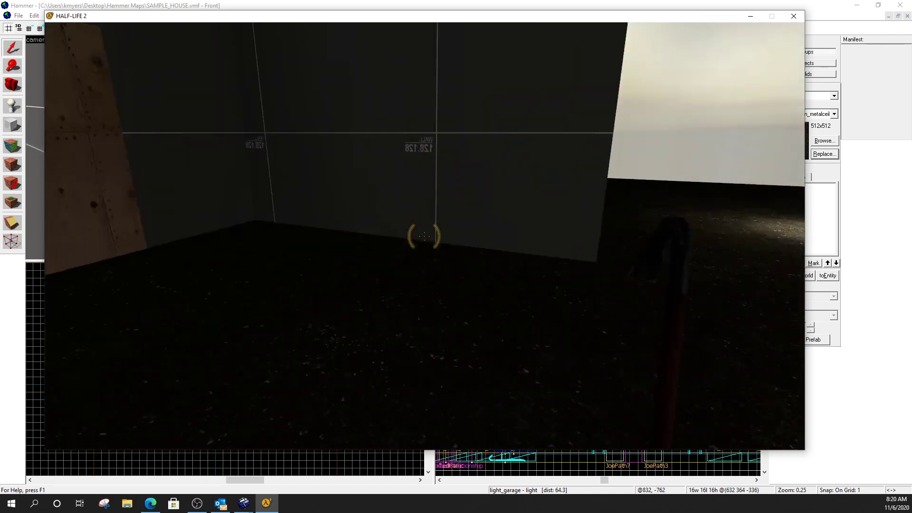
{"action": "key", "text": "s"}
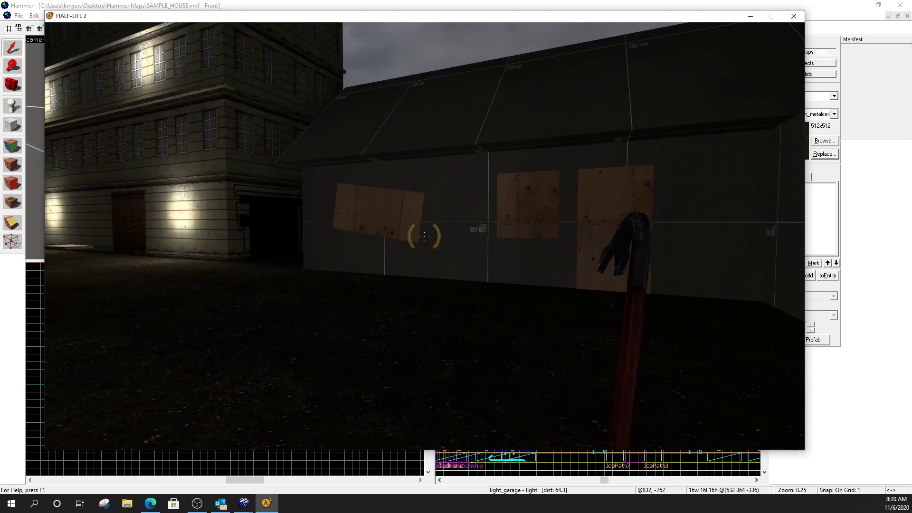
{"action": "key", "text": "w"}
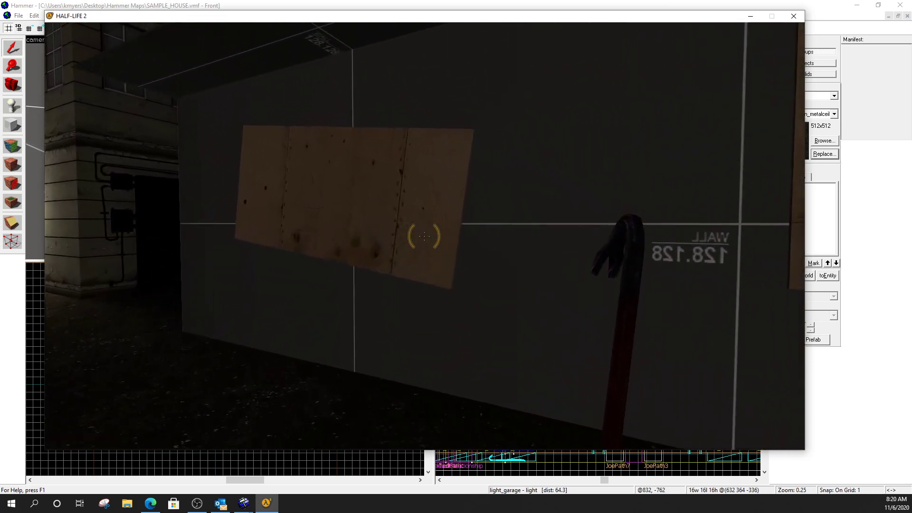
{"action": "key", "text": "s"}
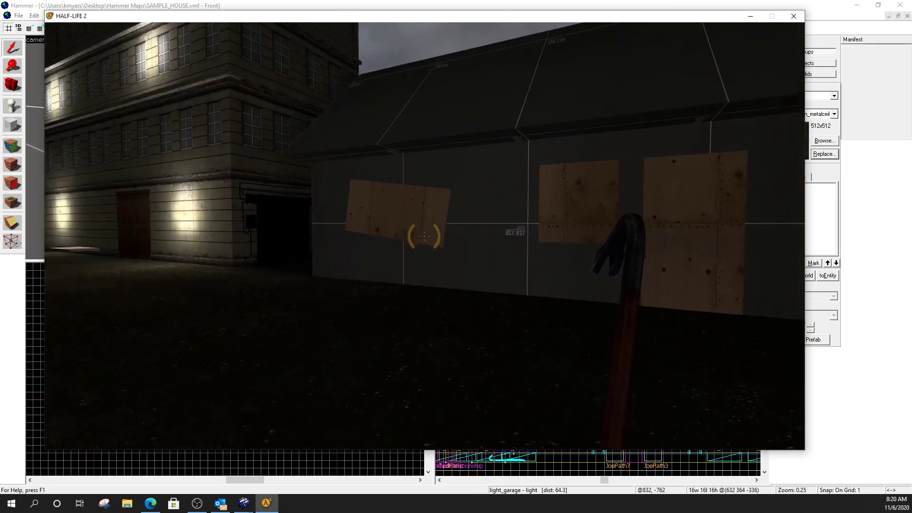
{"action": "key", "text": "w"}
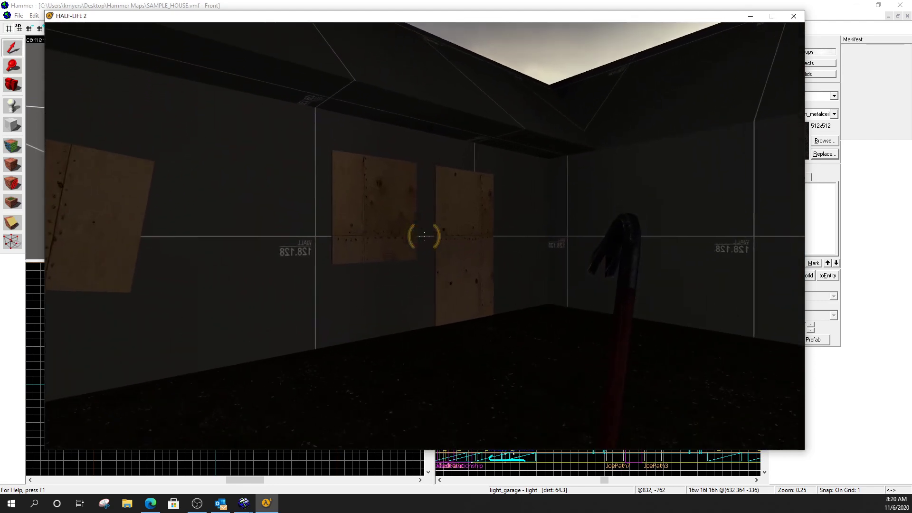
Walk around the garage's outer wall and go inside to the table with the radio
{"action": "key", "text": "w"}
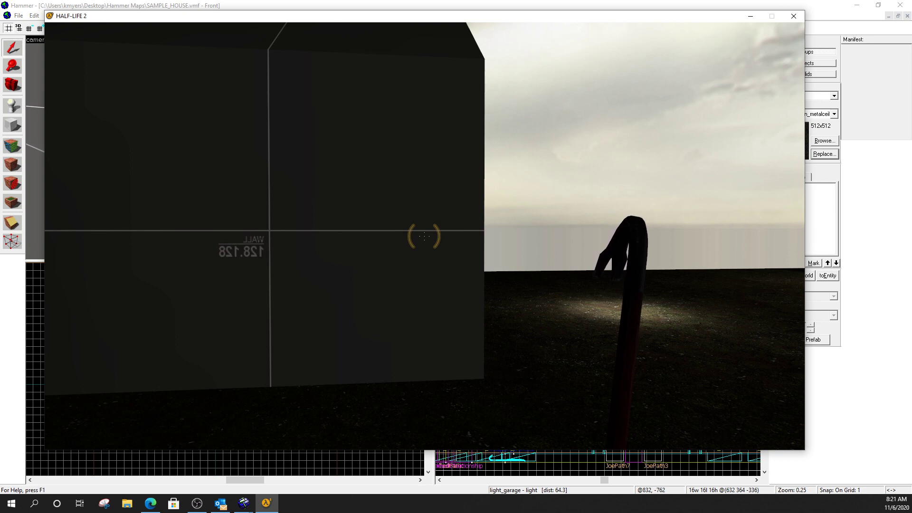
{"action": "key", "text": "w"}
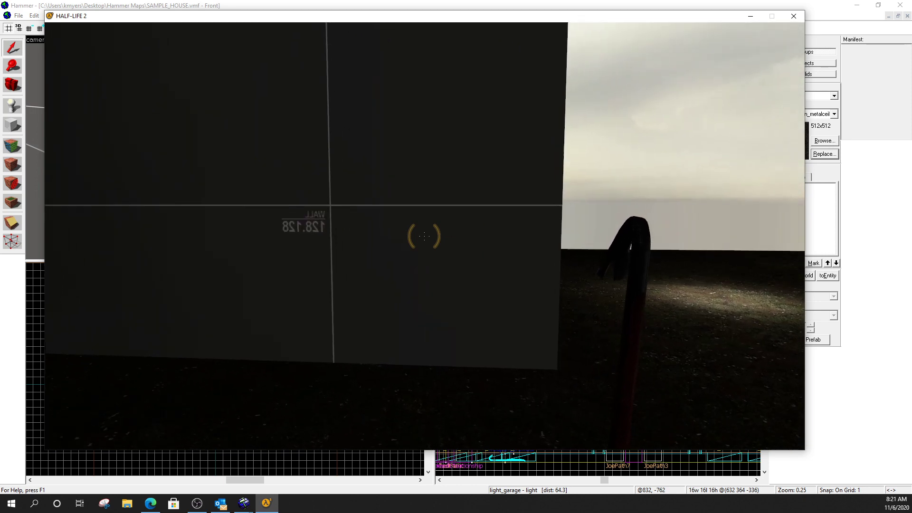
{"action": "key", "text": "d"}
{"action": "key", "text": "w"}
{"action": "key", "text": "d"}
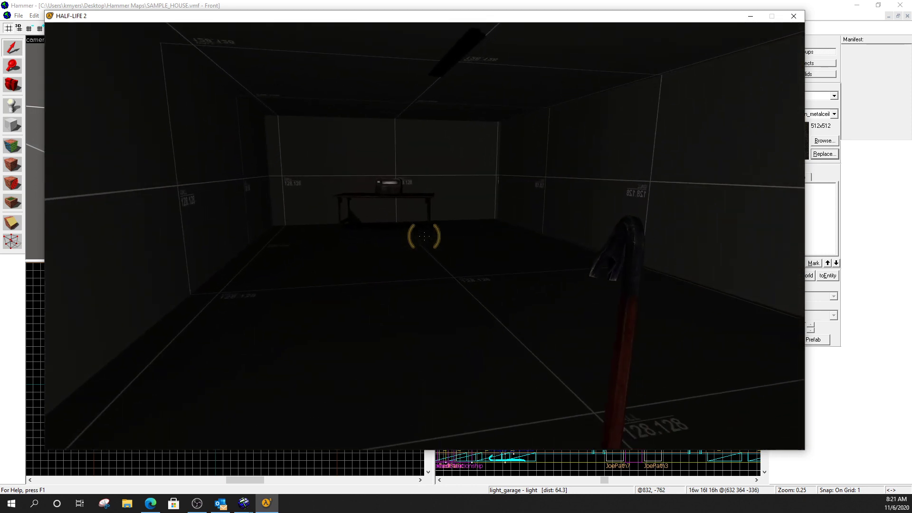
{"action": "key", "text": "w"}
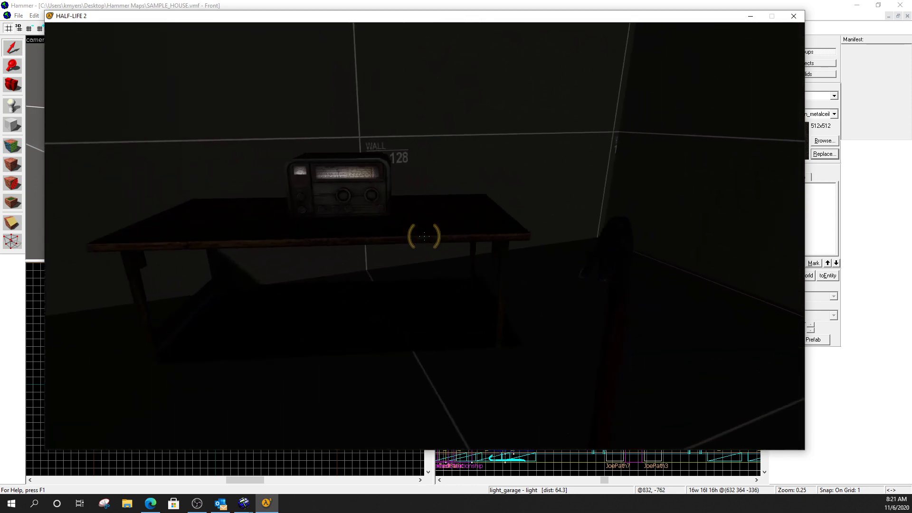
Return to the switch on the wall by the garage entrance and turn on the garage light
{"action": "key", "text": "w"}
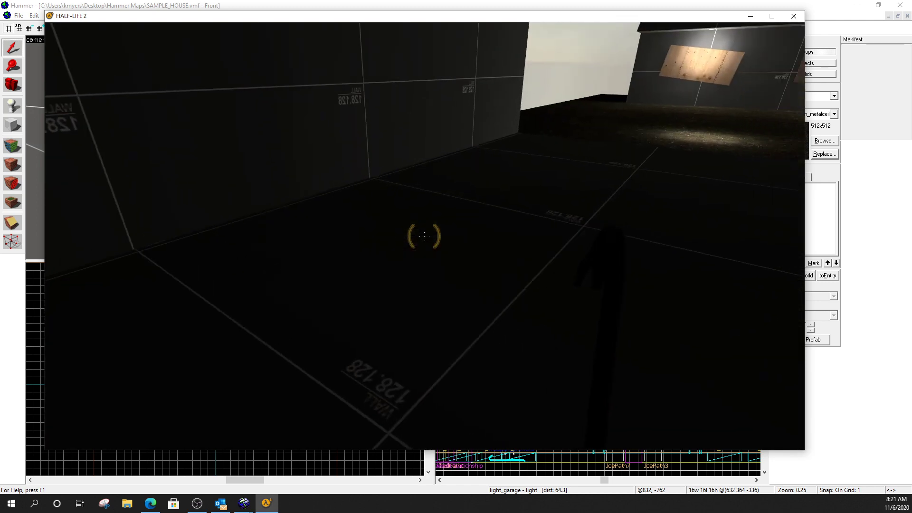
{"action": "key", "text": "w"}
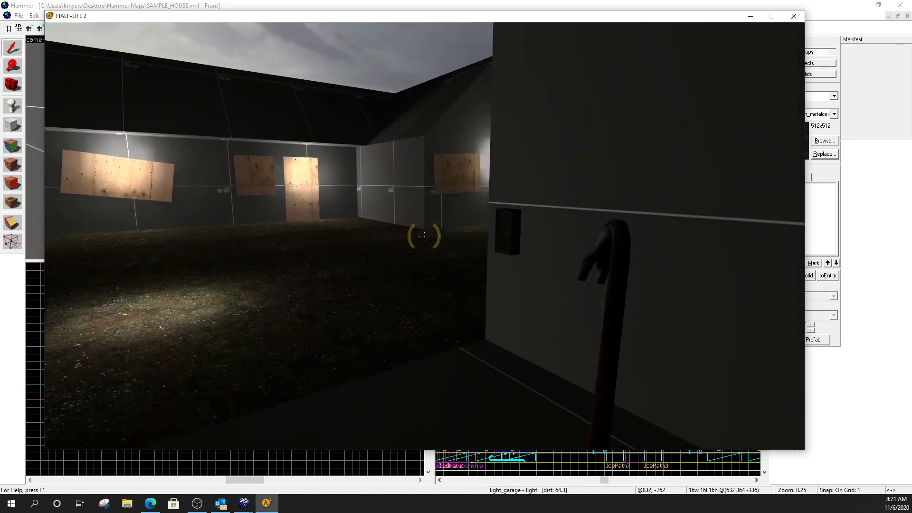
{"action": "key", "text": "s"}
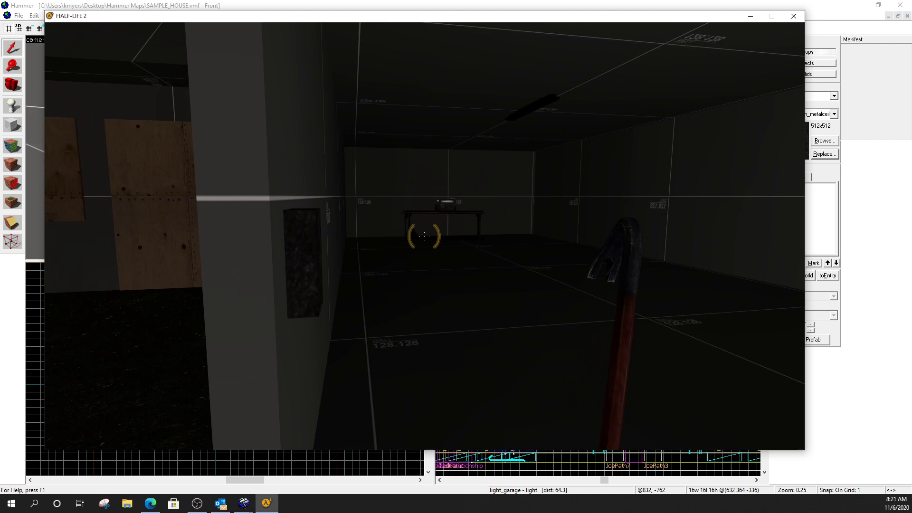
{"action": "key", "text": "w"}
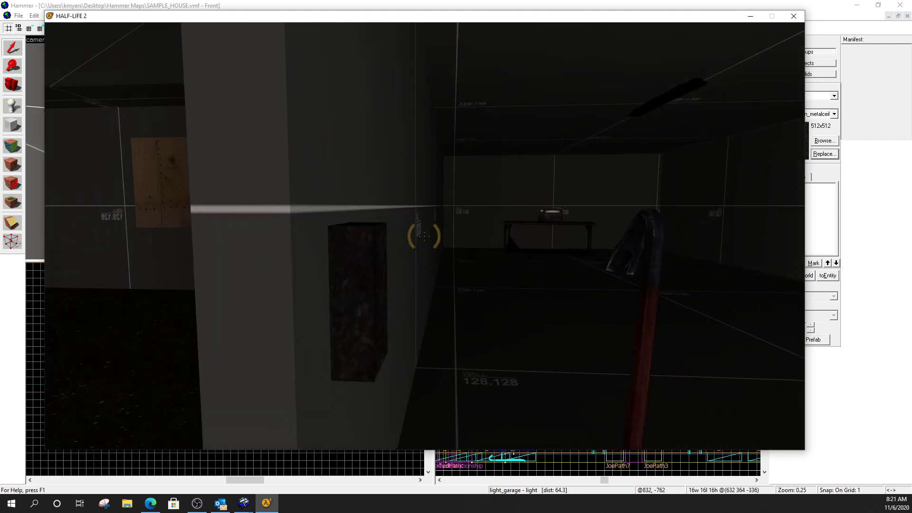
{"action": "key", "text": "w"}
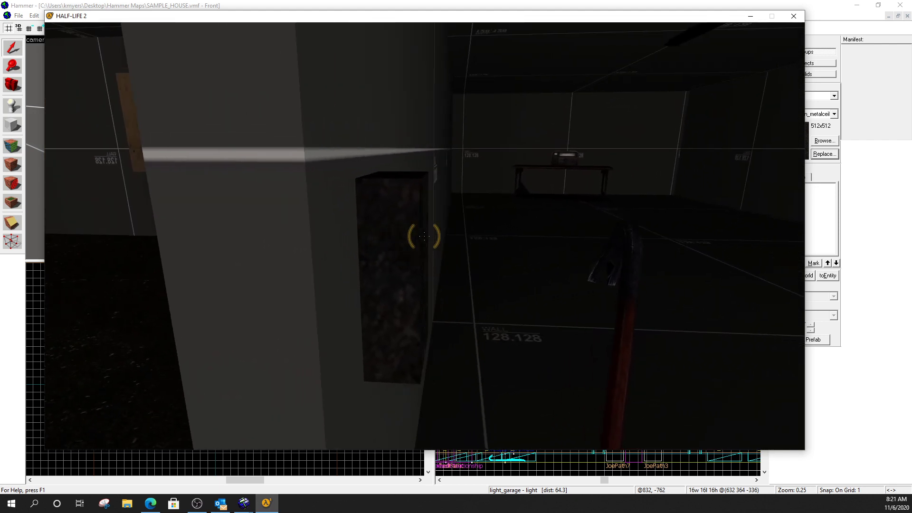
{"action": "key", "text": "a"}
{"action": "key", "text": "d"}
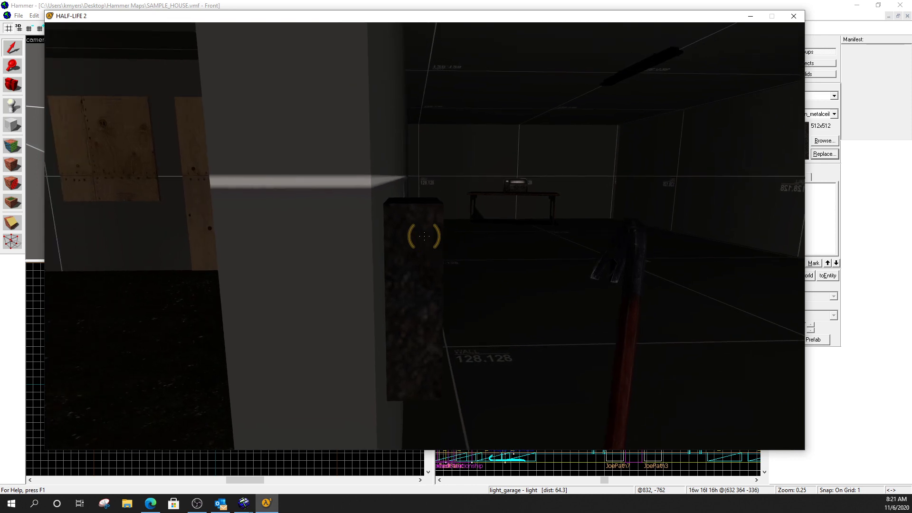
{"action": "key", "text": "e"}
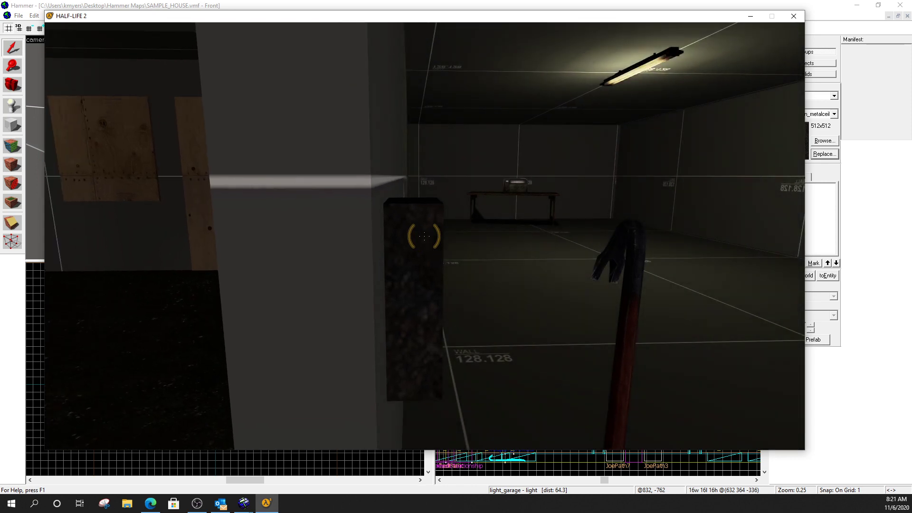
Examine the lit fixture on the garage ceiling from below and walk back to the wall switch
{"action": "key", "text": "d"}
{"action": "key", "text": "w"}
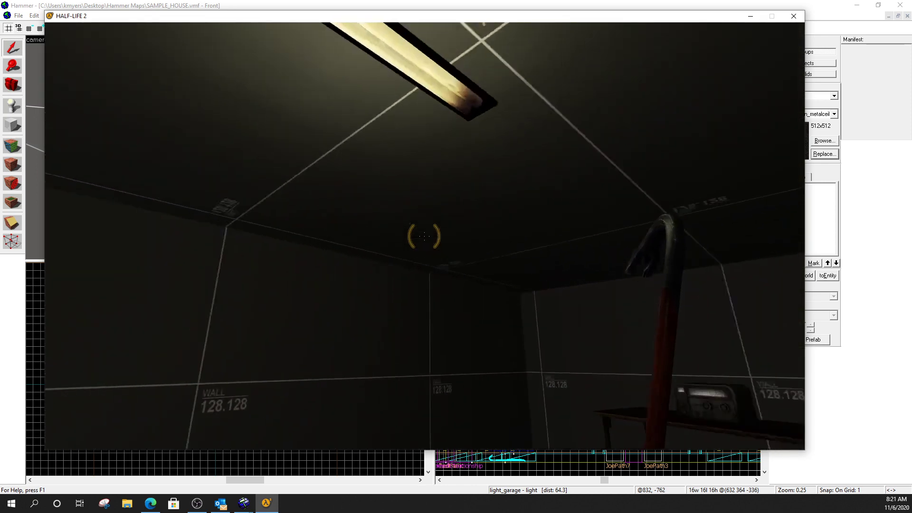
{"action": "key", "text": "d"}
{"action": "key", "text": "w"}
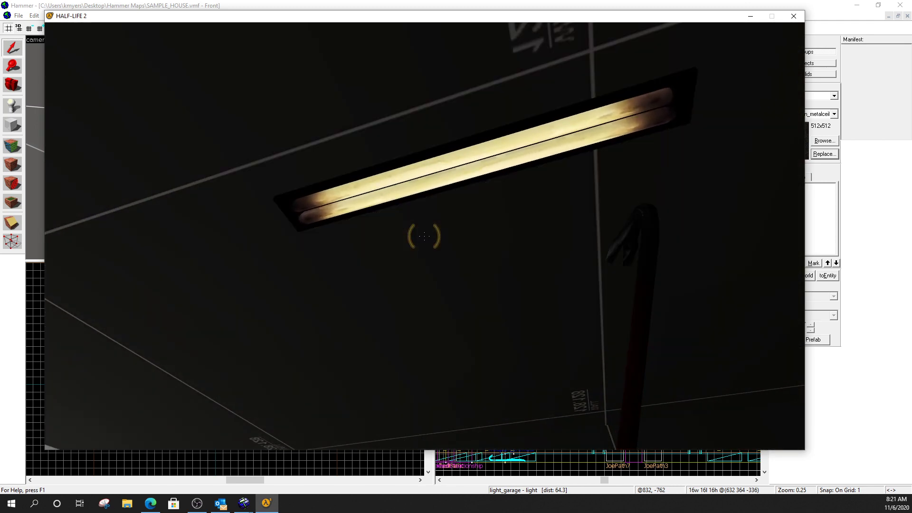
{"action": "key", "text": "w"}
{"action": "key", "text": "a"}
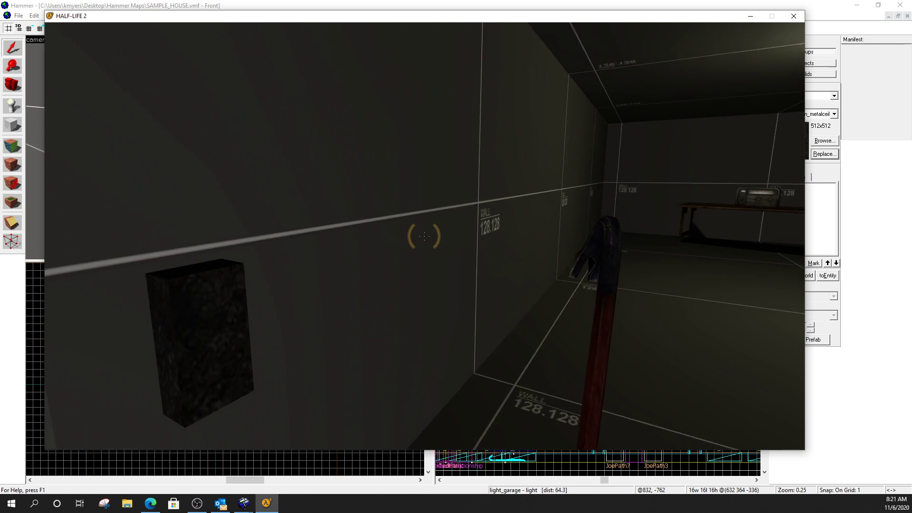
Step back from the wall switch and watch the garage ceiling light from beside the entrance
{"action": "key", "text": "a"}
{"action": "key", "text": "s"}
{"action": "key", "text": "w"}
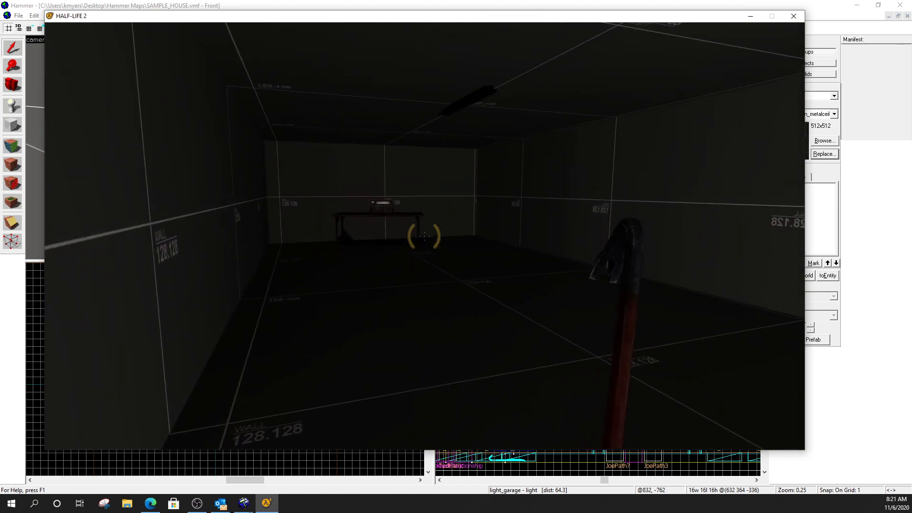
{"action": "key", "text": "w"}
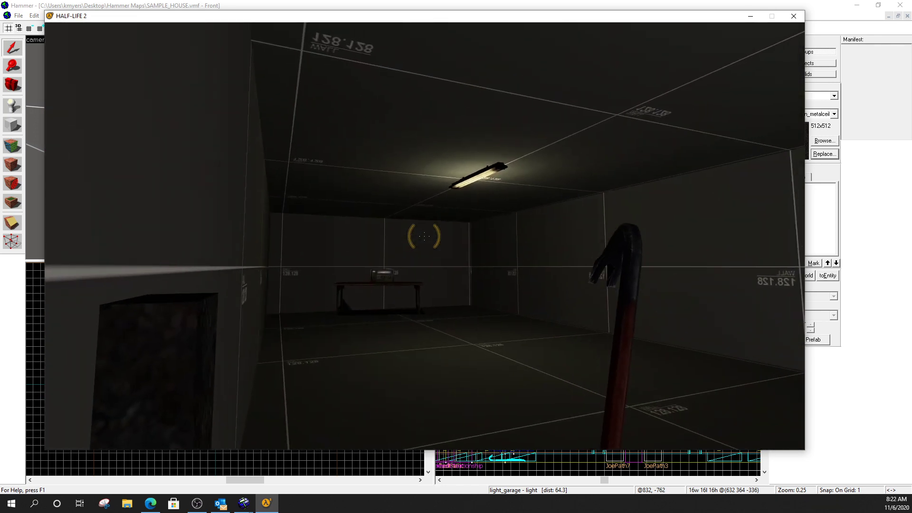
Walk to the back of the garage and watch the ceiling light while facing the boarded-up house
{"action": "key", "text": "w"}
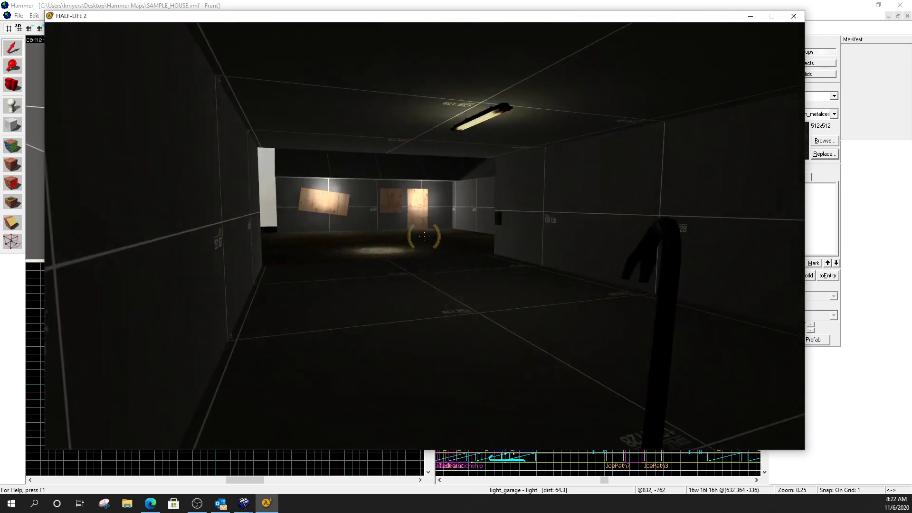
{"action": "key", "text": "w"}
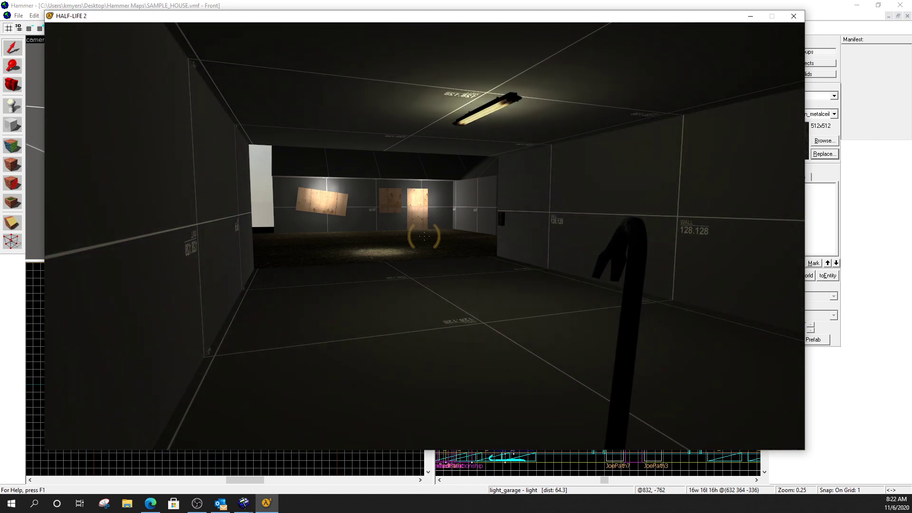
{"action": "key", "text": "s"}
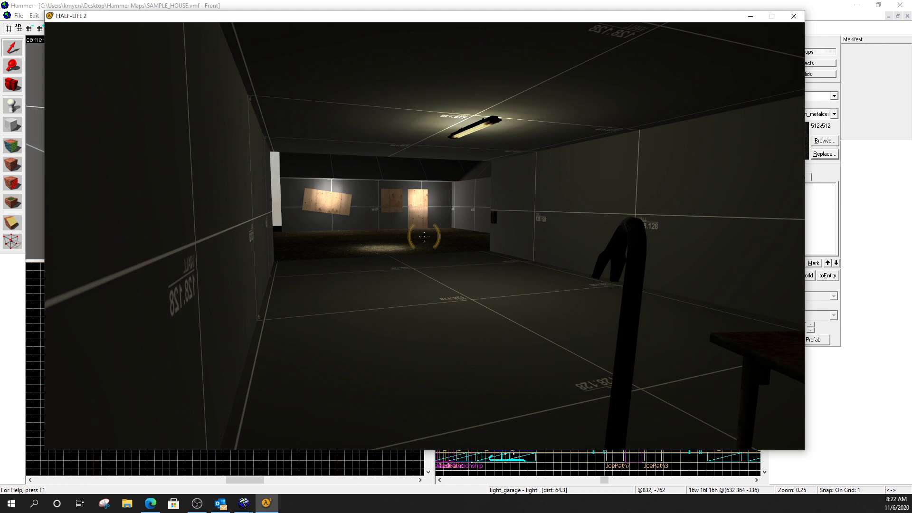
{"action": "key", "text": "w"}
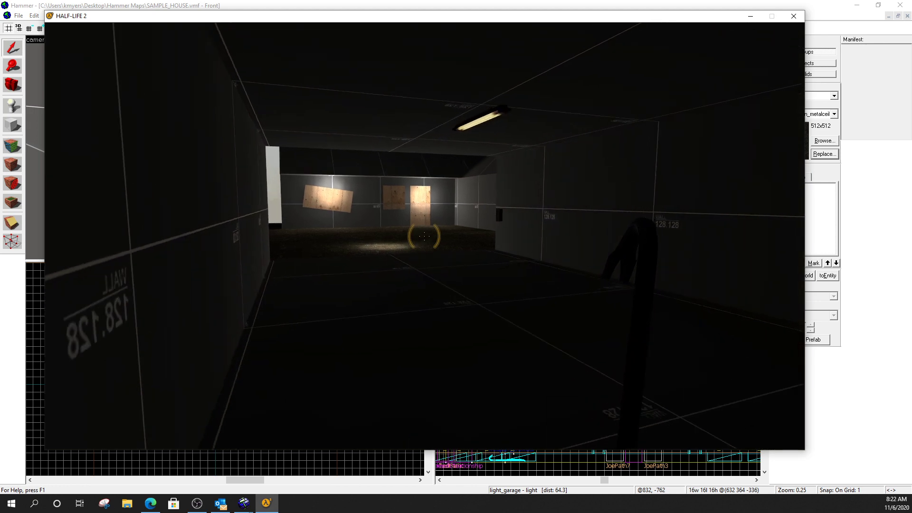
Walk out of the garage into the yard and return beneath the ceiling fixture to the back wall
{"action": "key", "text": "w"}
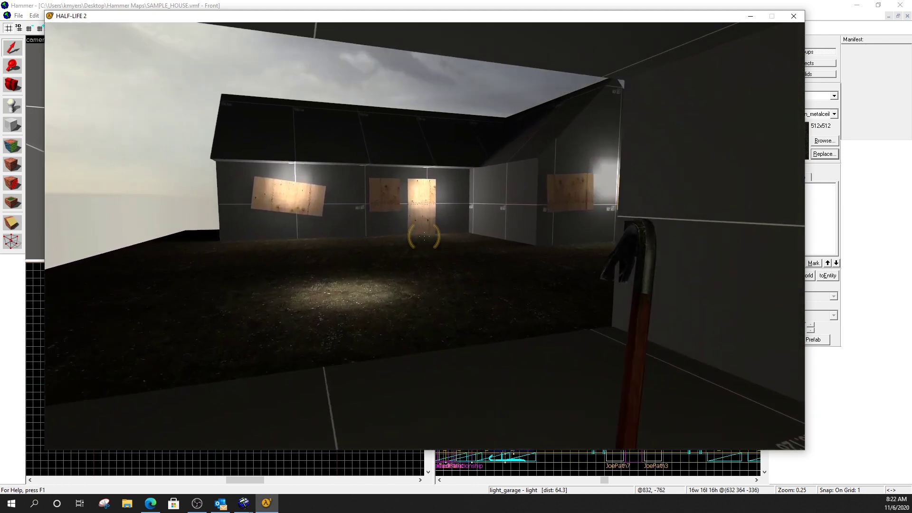
{"action": "key", "text": "w"}
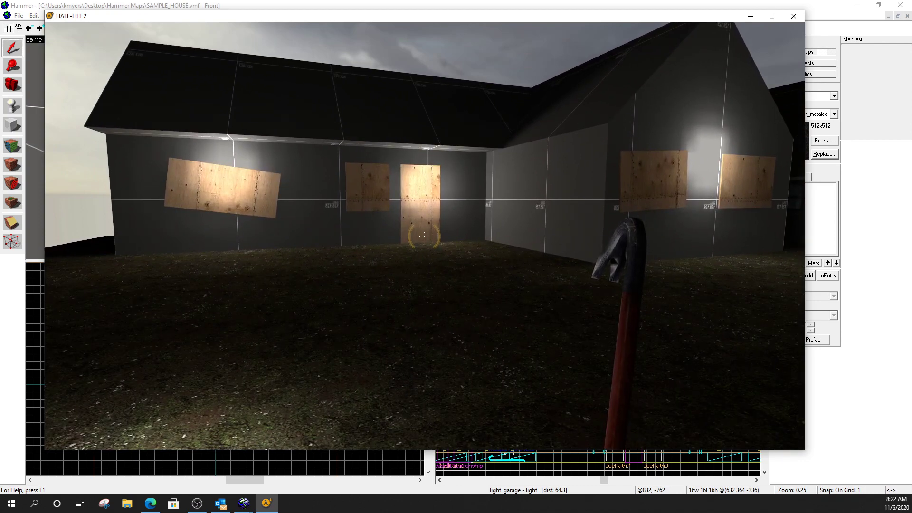
{"action": "key", "text": "w"}
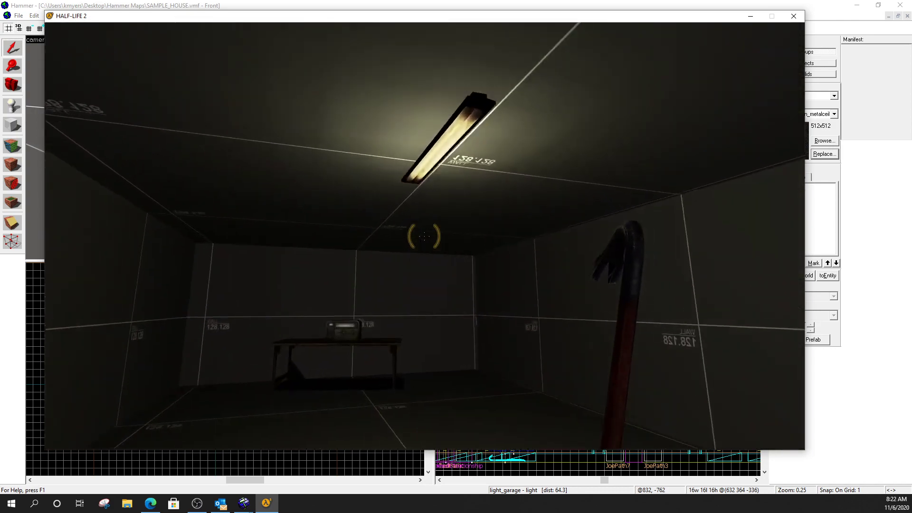
{"action": "key", "text": "w"}
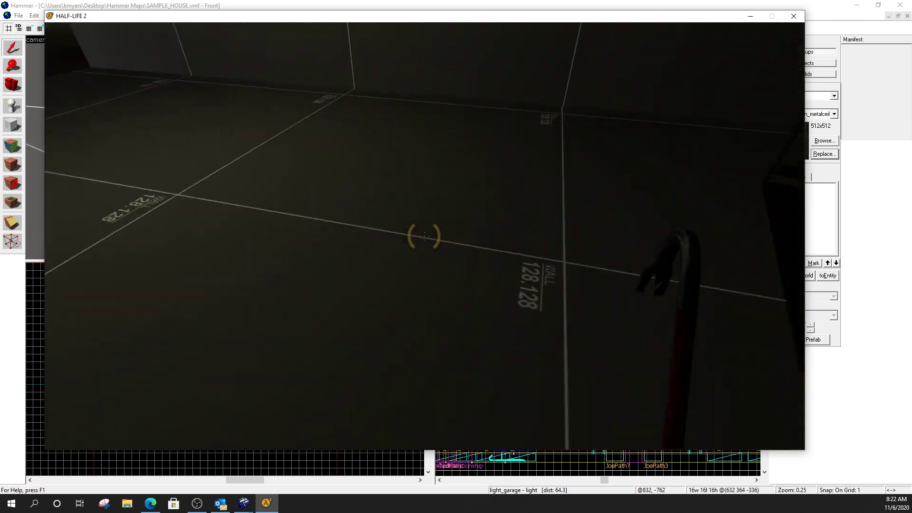
Examine the flickering fixture again while walking between the garage entrance and the radio table
{"action": "key", "text": "w"}
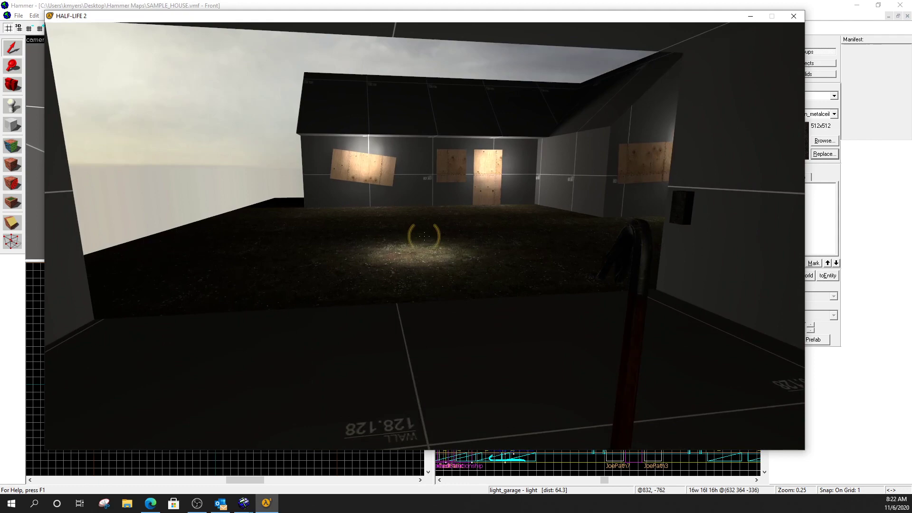
{"action": "key", "text": "w"}
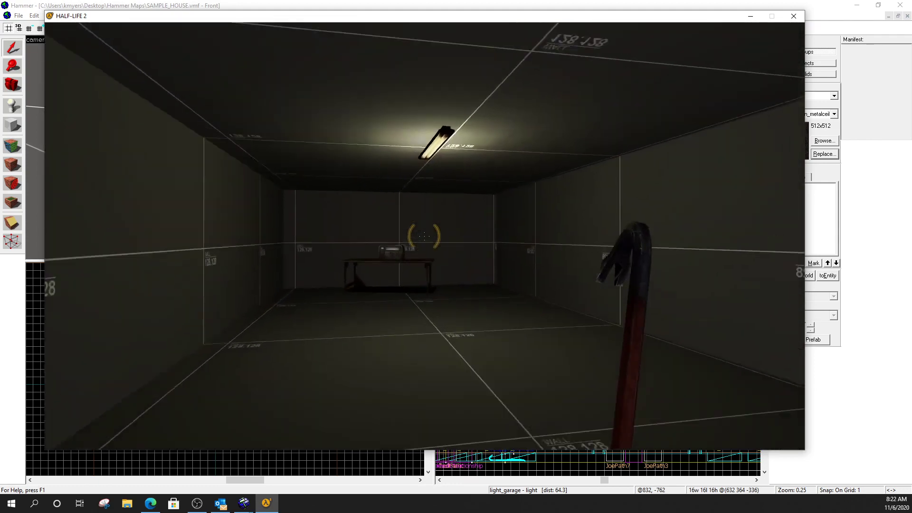
{"action": "key", "text": "w"}
{"action": "key", "text": "w"}
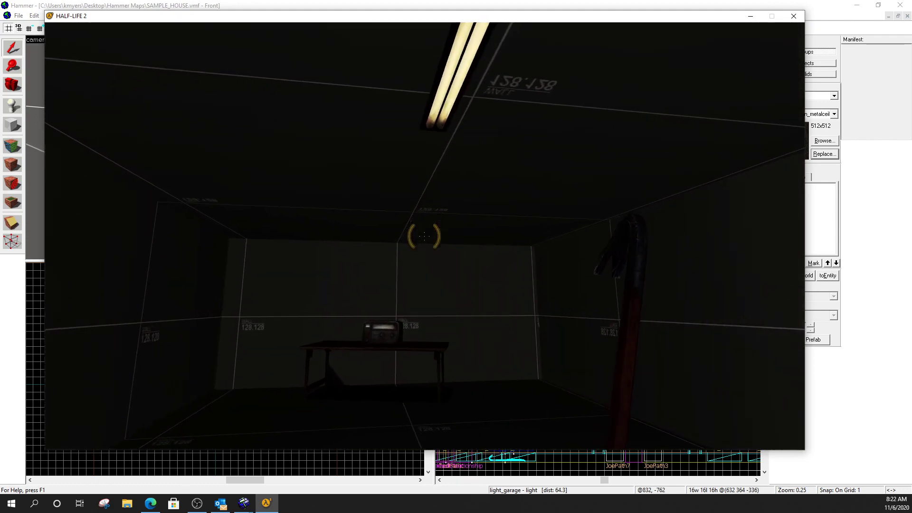
{"action": "key", "text": "w"}
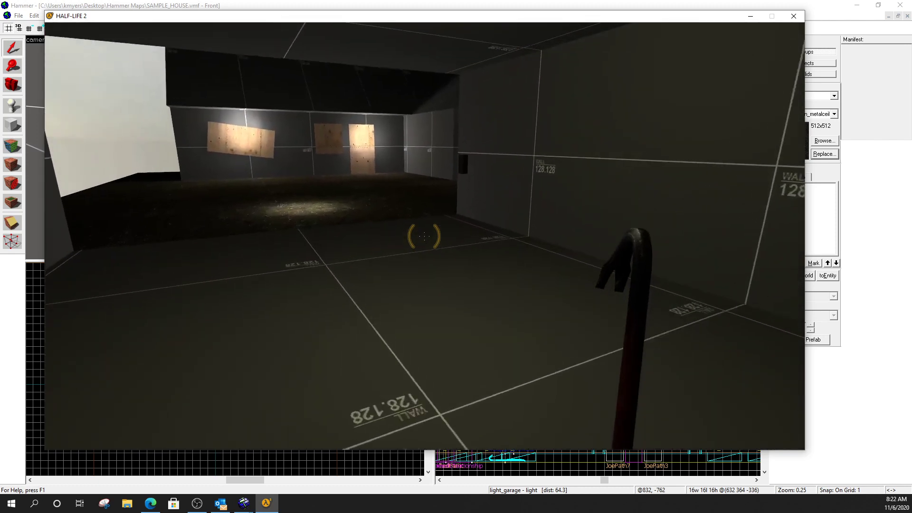
Turn off the garage light at the wall switch and walk to the back of the garage
{"action": "key", "text": "w"}
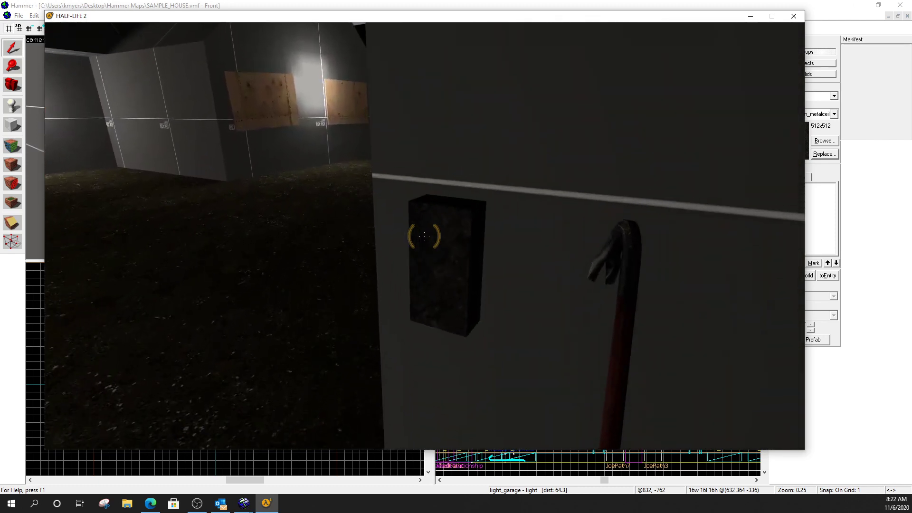
{"action": "key", "text": "w"}
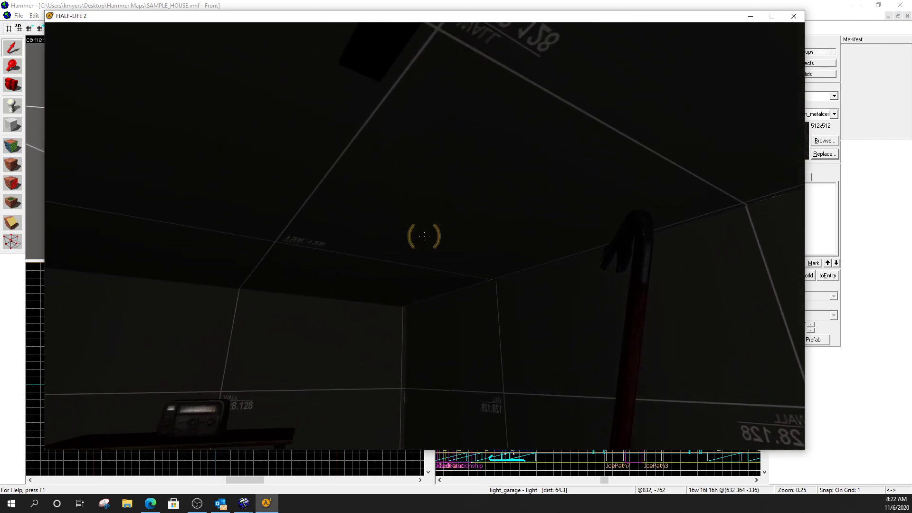
{"action": "key", "text": "w"}
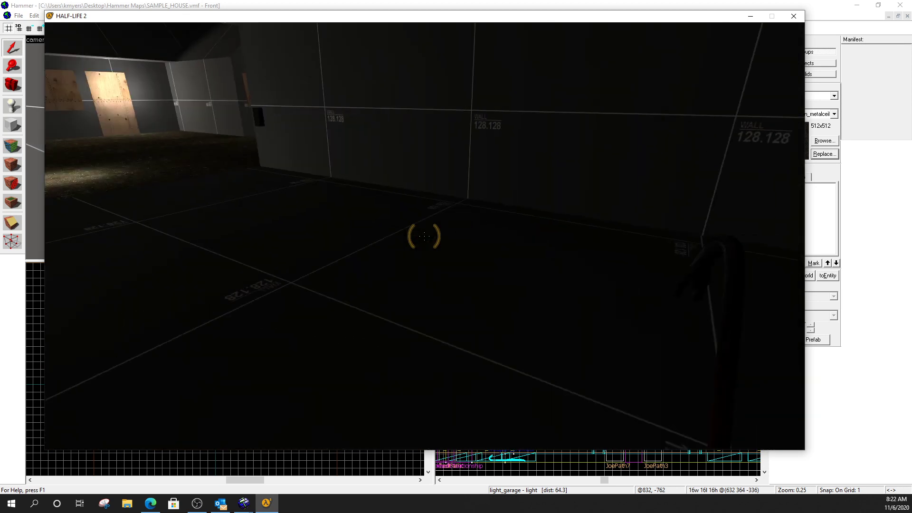
{"action": "key", "text": "s"}
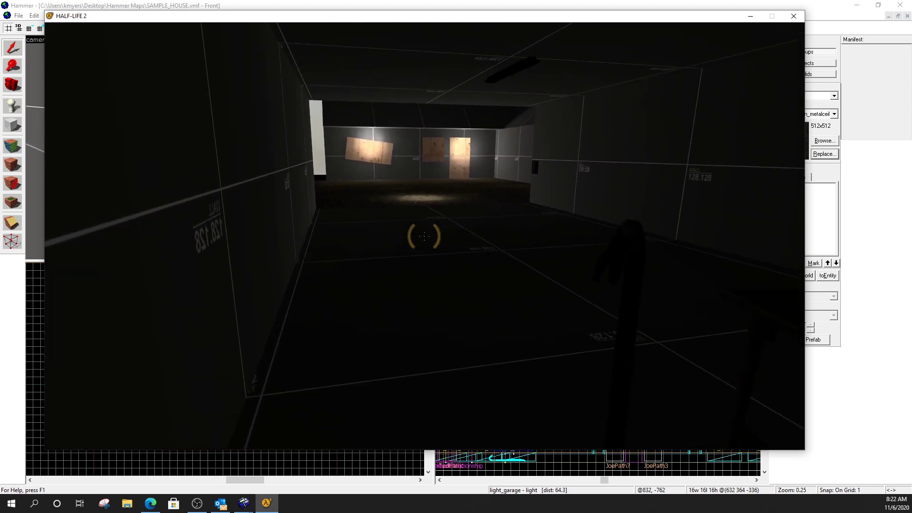
{"action": "key", "text": "w"}
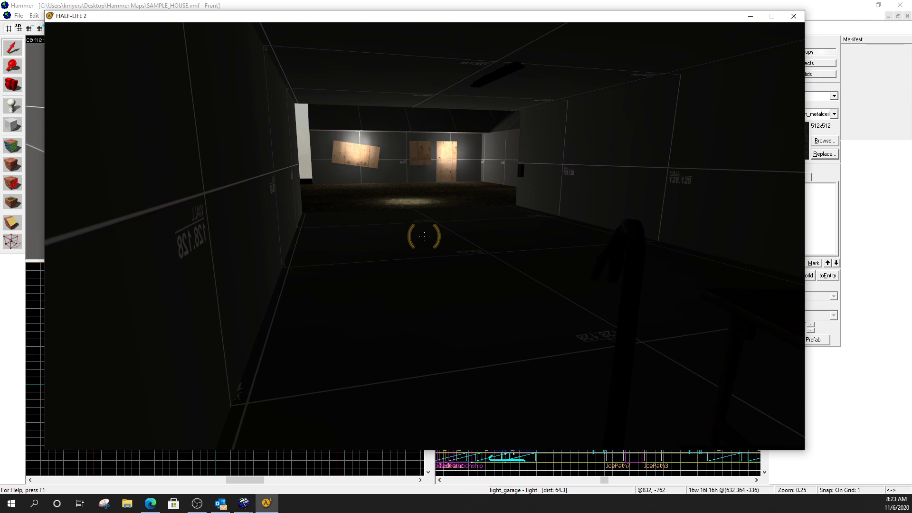
Walk out to the yard, turn the garage light back on and return to the radio table
{"action": "key", "text": "w"}
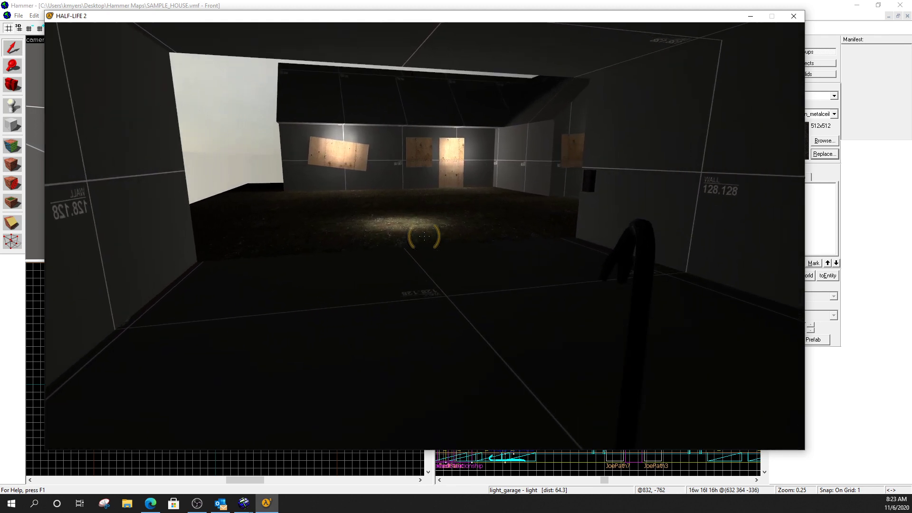
{"action": "key", "text": "w"}
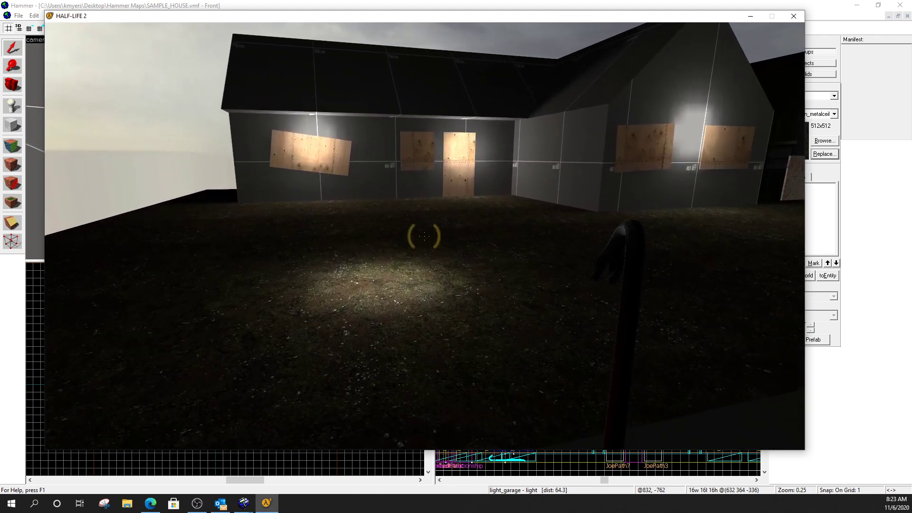
{"action": "key", "text": "w"}
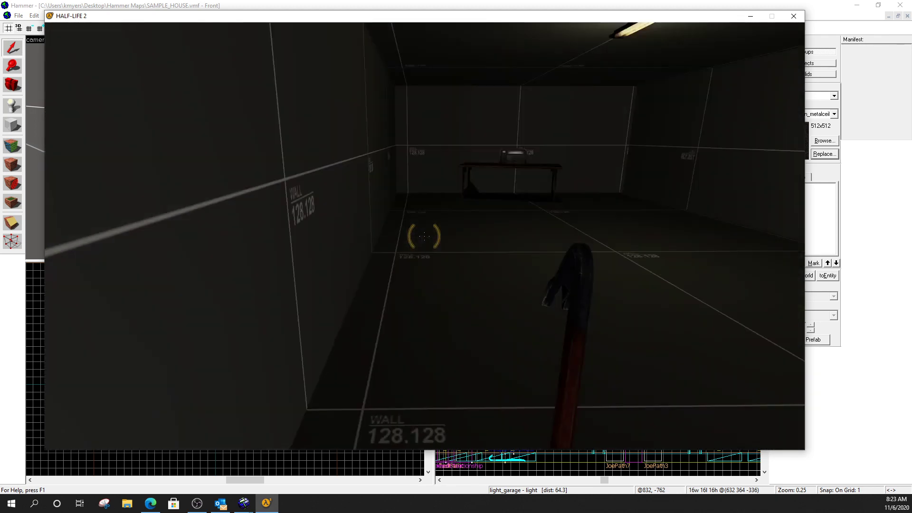
{"action": "key", "text": "w"}
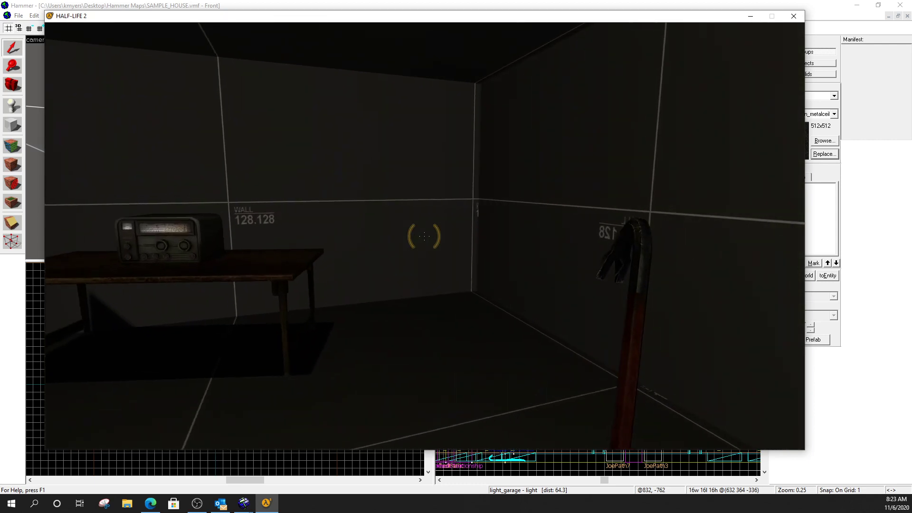
Walk back to the wall switch by the garage entrance and close the game to return to Hammer
{"action": "key", "text": "w"}
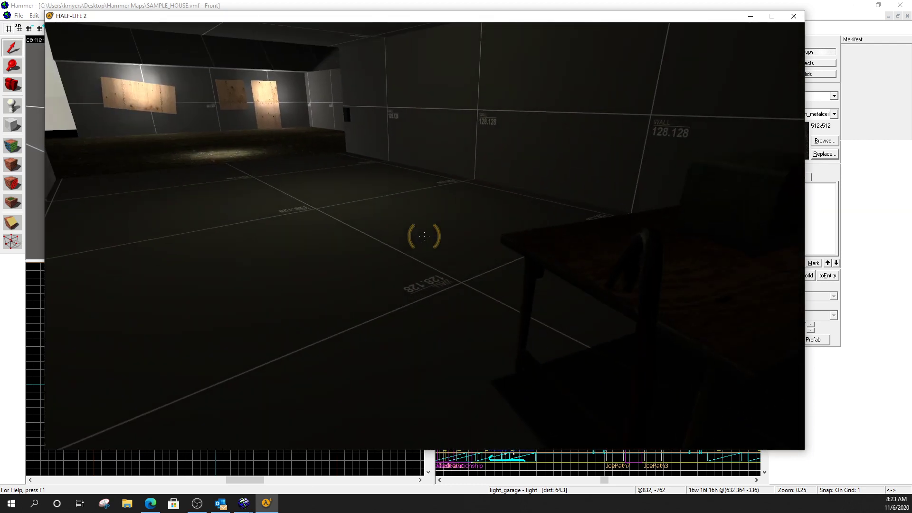
{"action": "key", "text": "w"}
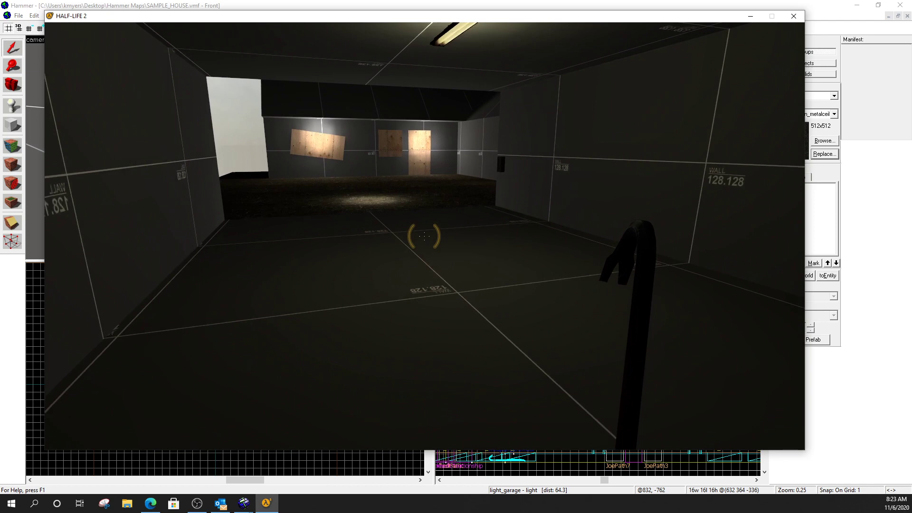
{"action": "key", "text": "w"}
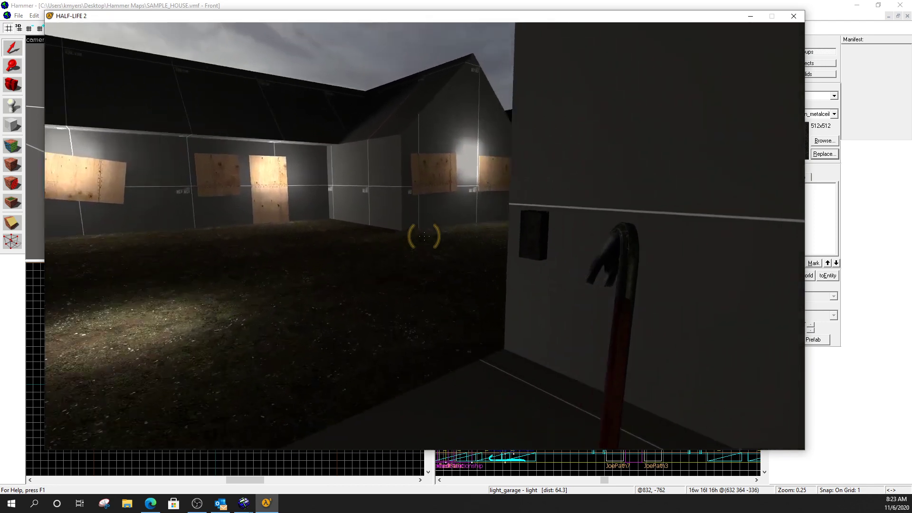
{"action": "mouse_move", "coordinate": [425, 236]}
{"action": "key", "text": "w"}
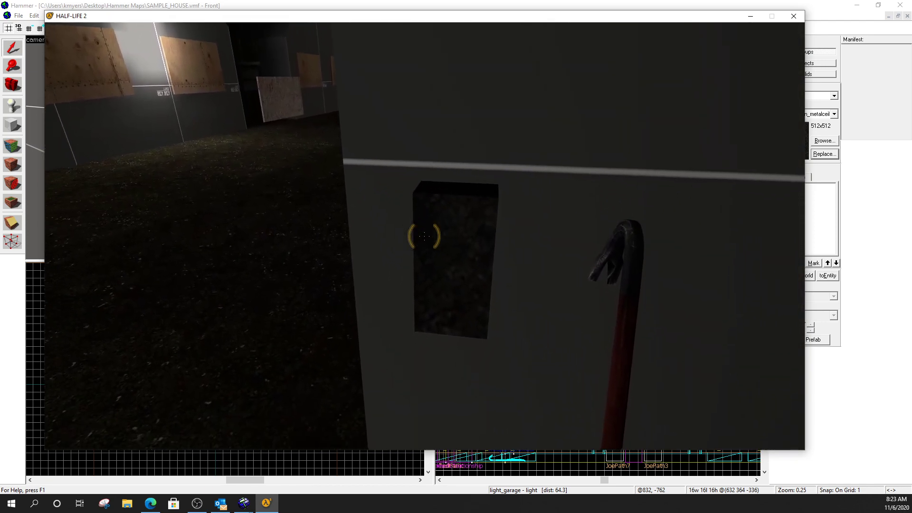
{"action": "key", "text": "Escape"}
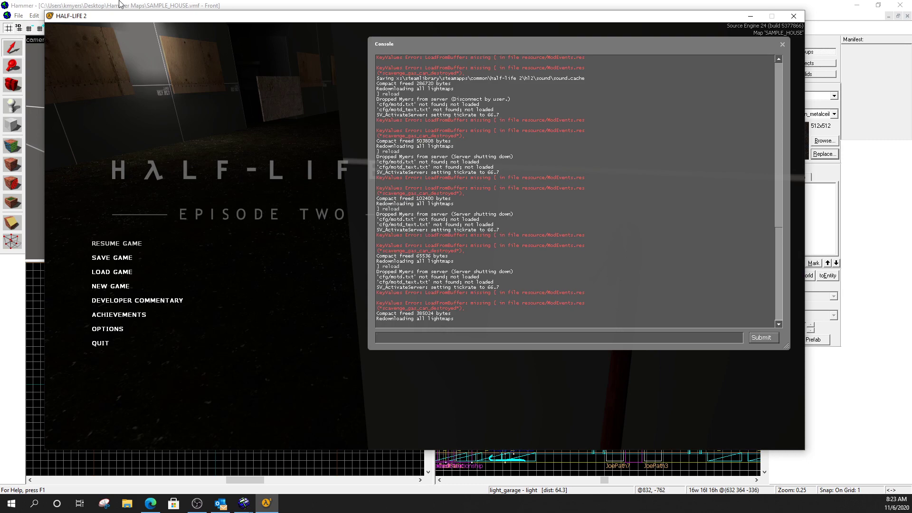
{"action": "left_click", "coordinate": [792, 16]}
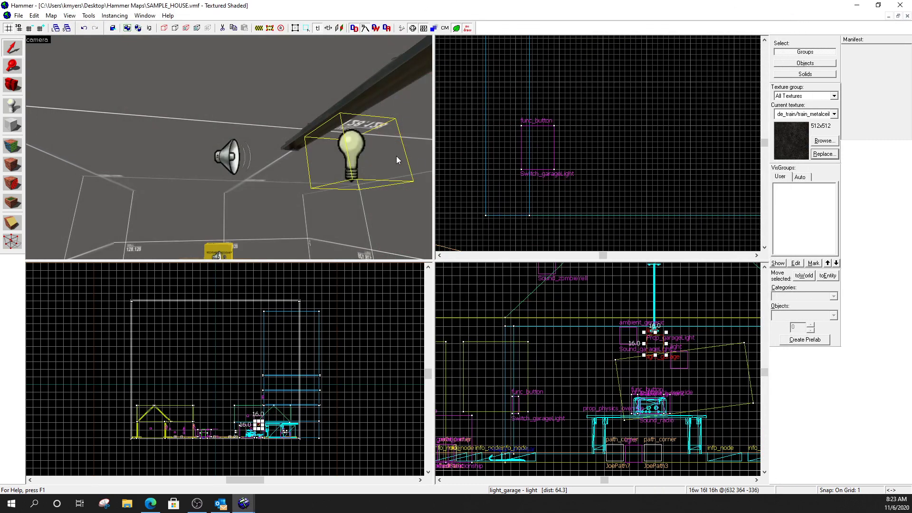
Select the Trigger_ZombieScare trigger volume in the yard outside the garage in the 3D view
{"action": "key", "text": "z"}
{"action": "key", "text": "w"}
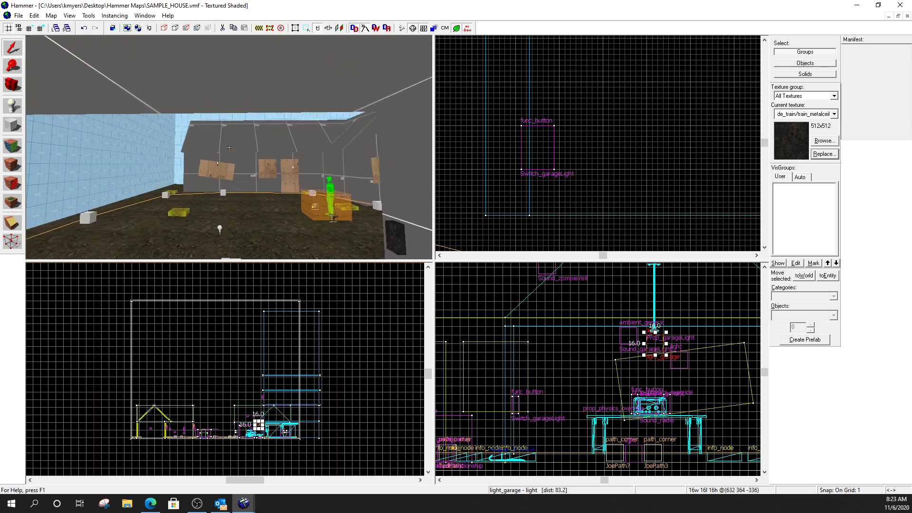
{"action": "key", "text": "a"}
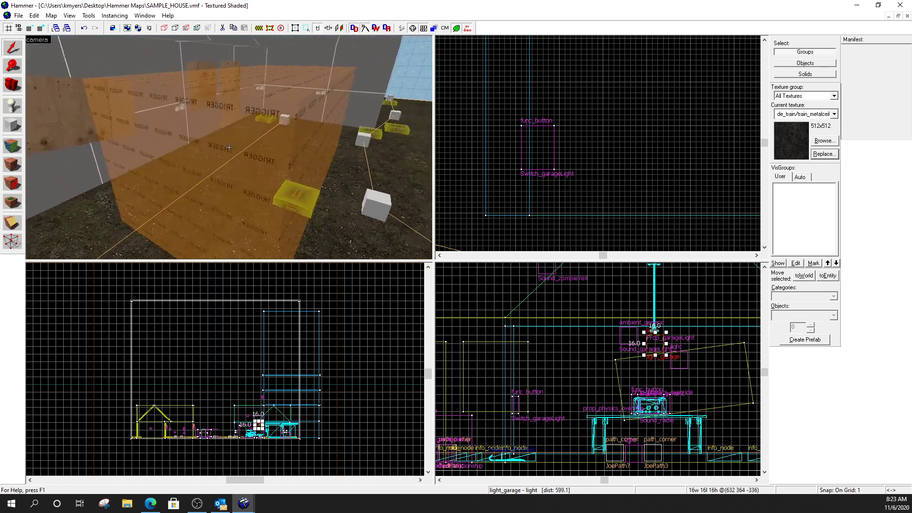
{"action": "key", "text": "w"}
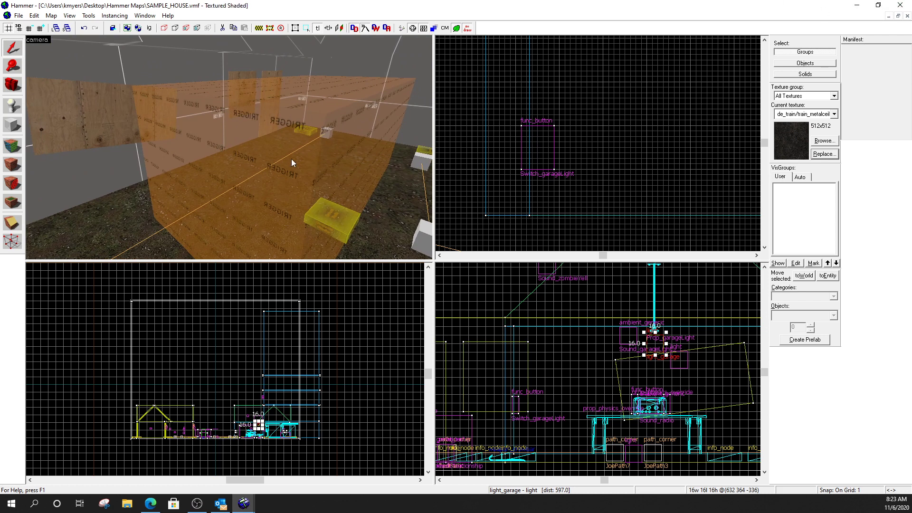
{"action": "left_click", "coordinate": [267, 115]}
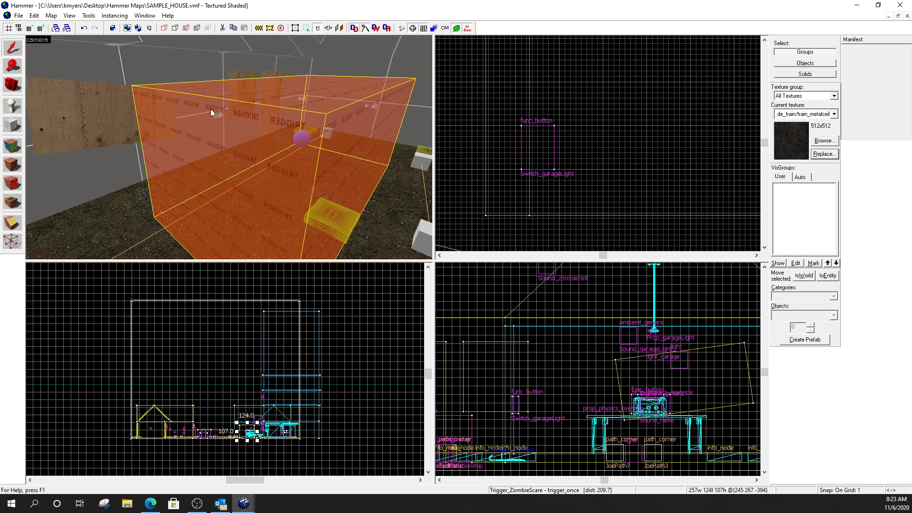
Outline a new block about 97 by 100 units in the yard beside the Trigger_ZombieScare volume, using the top view
{"action": "key", "text": "z"}
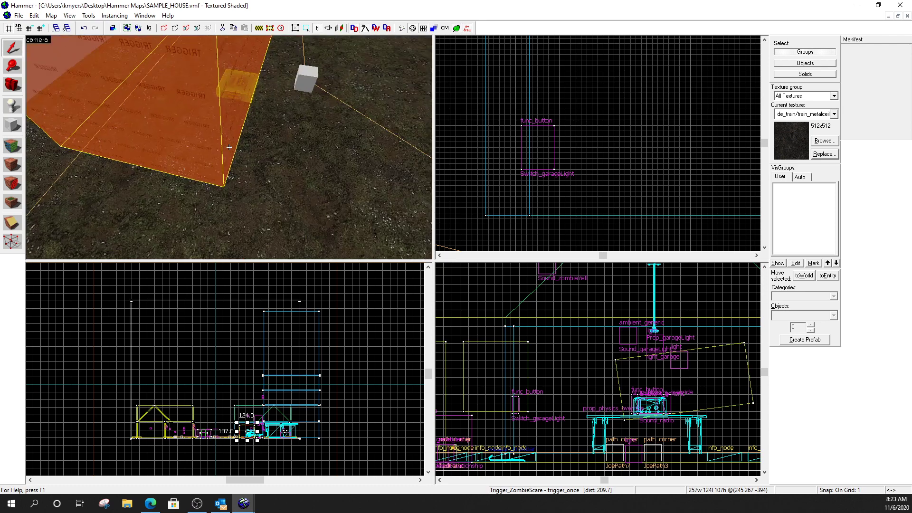
{"action": "key", "text": "d"}
{"action": "key", "text": "a"}
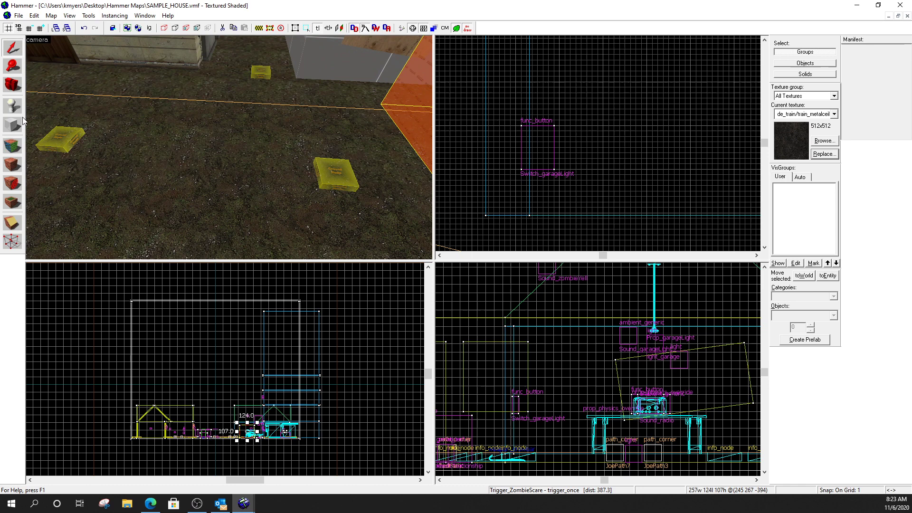
{"action": "left_click", "coordinate": [13, 125]}
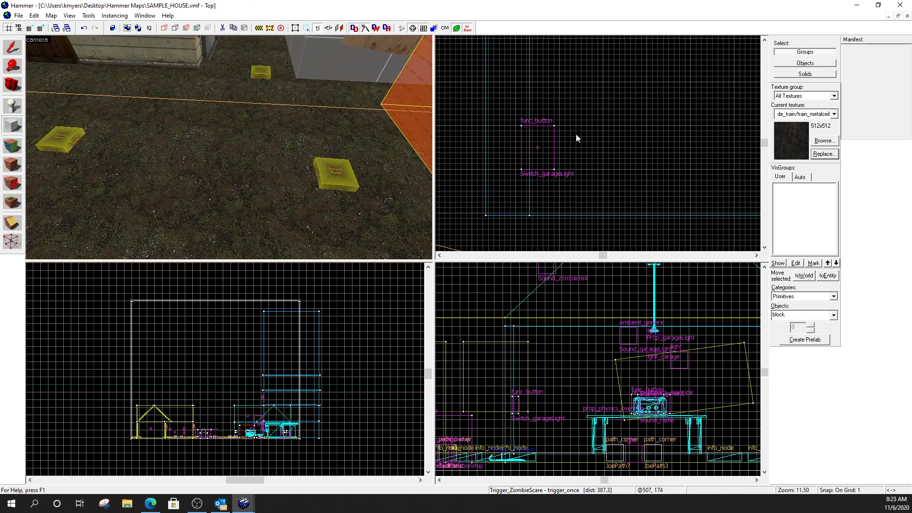
{"action": "scroll", "coordinate": [576, 134], "scroll_direction": "down", "scroll_amount": 15}
{"action": "scroll", "coordinate": [466, 123], "scroll_direction": "up", "scroll_amount": 5}
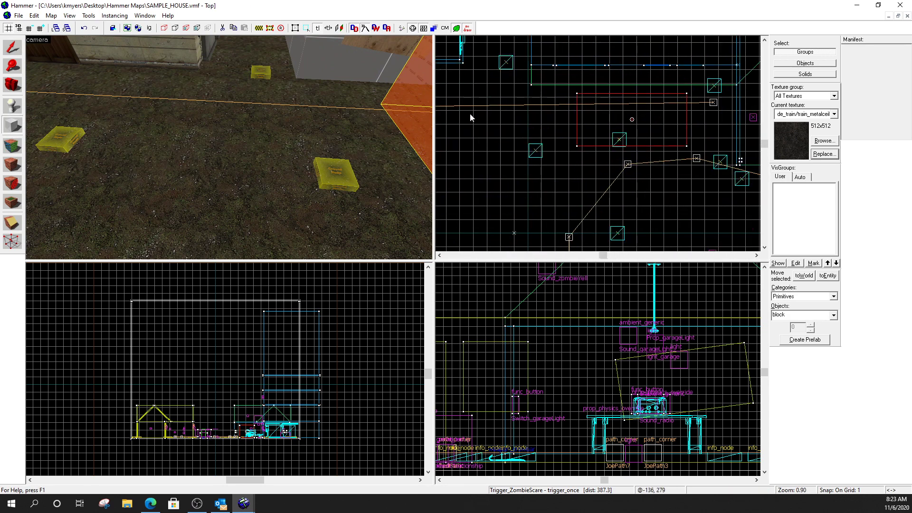
{"action": "left_click_drag", "start_coordinate": [467, 99], "coordinate": [514, 146]}
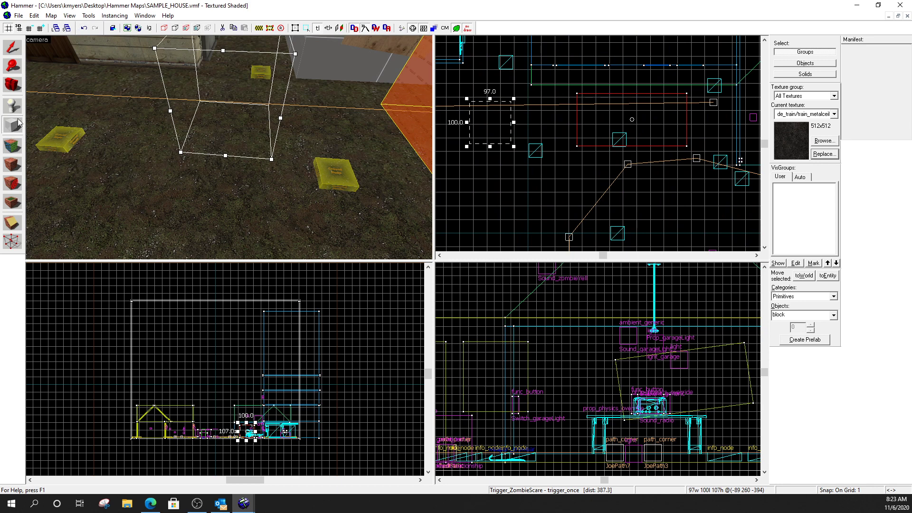
Make materials/tools/toolstrigger the current texture and create the outlined block with it
{"action": "left_click", "coordinate": [13, 145]}
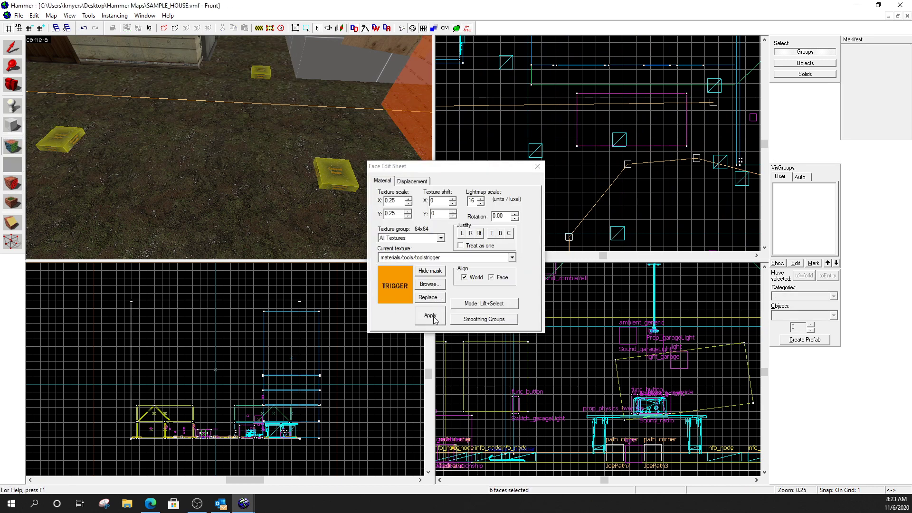
{"action": "left_click", "coordinate": [537, 166]}
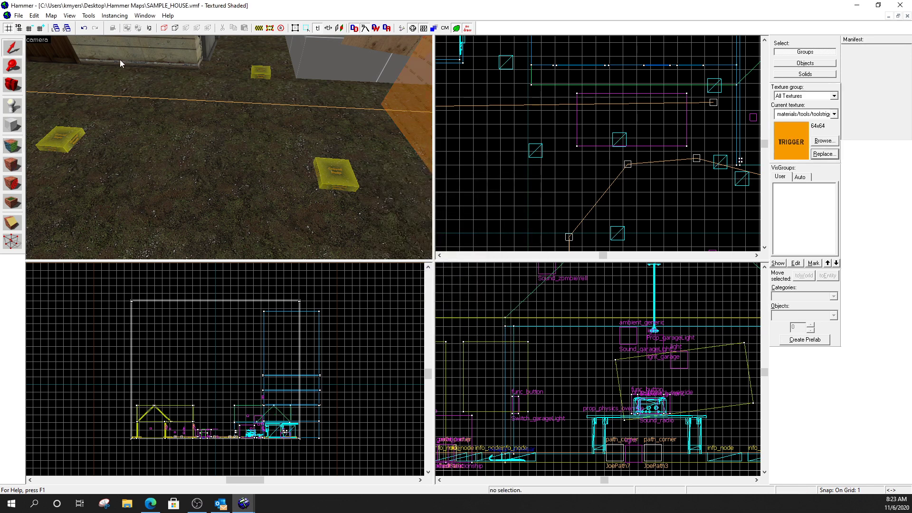
{"action": "left_click", "coordinate": [13, 125]}
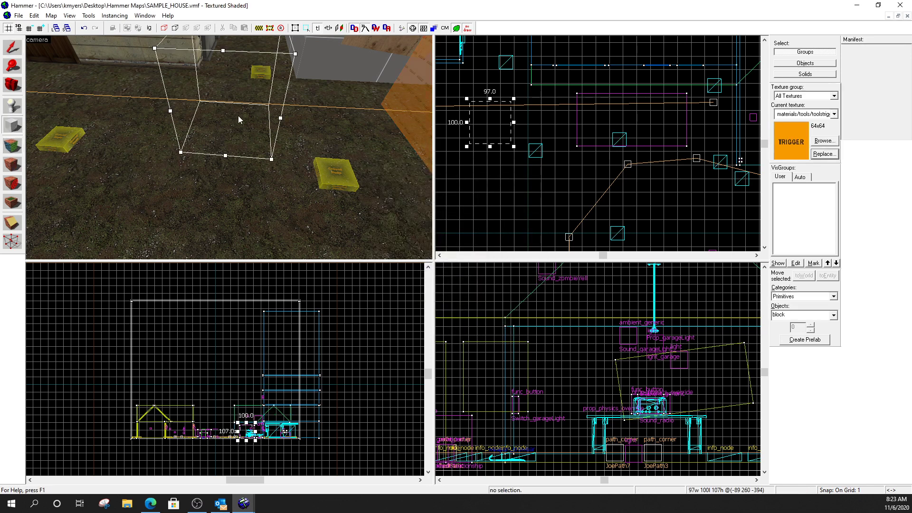
{"action": "key", "text": "Return"}
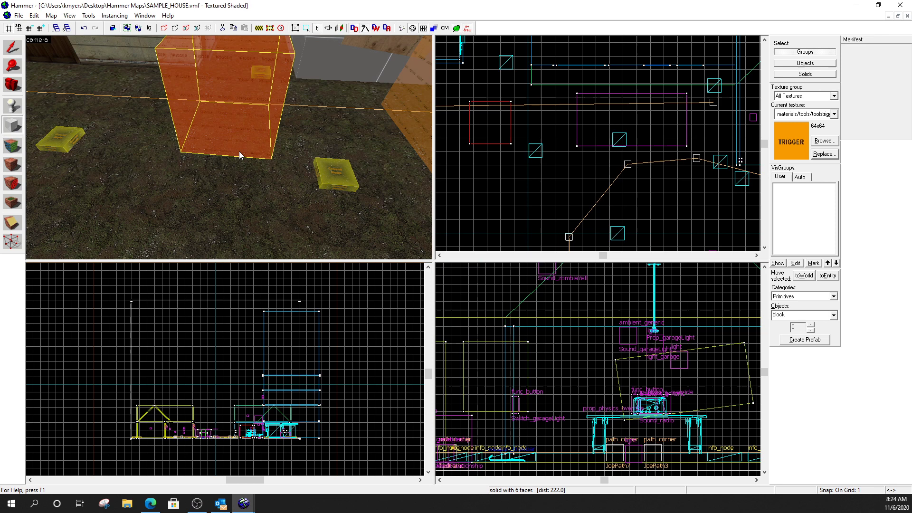
Tie the new trigger-textured block to an entity and set its class to trigger_once
{"action": "key", "text": "z"}
{"action": "key", "text": "w"}
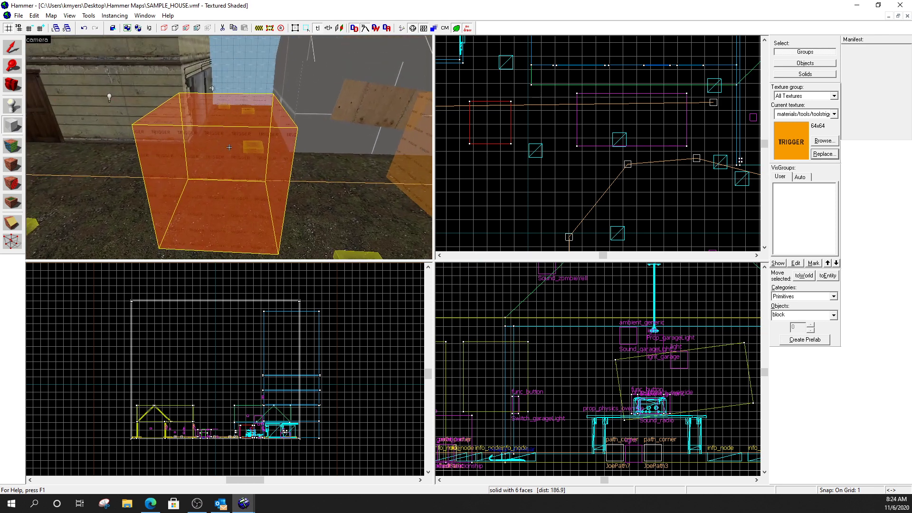
{"action": "key", "text": "z"}
{"action": "key", "text": "shift+s"}
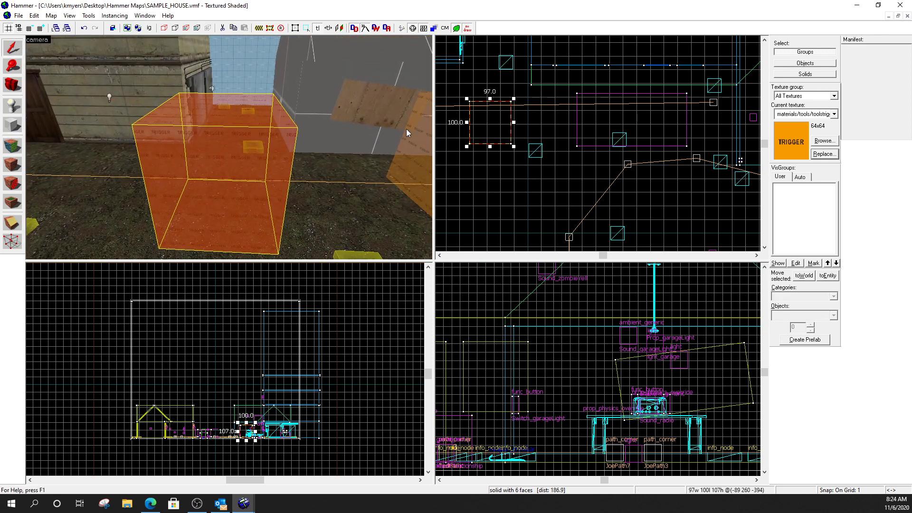
{"action": "right_click", "coordinate": [497, 116]}
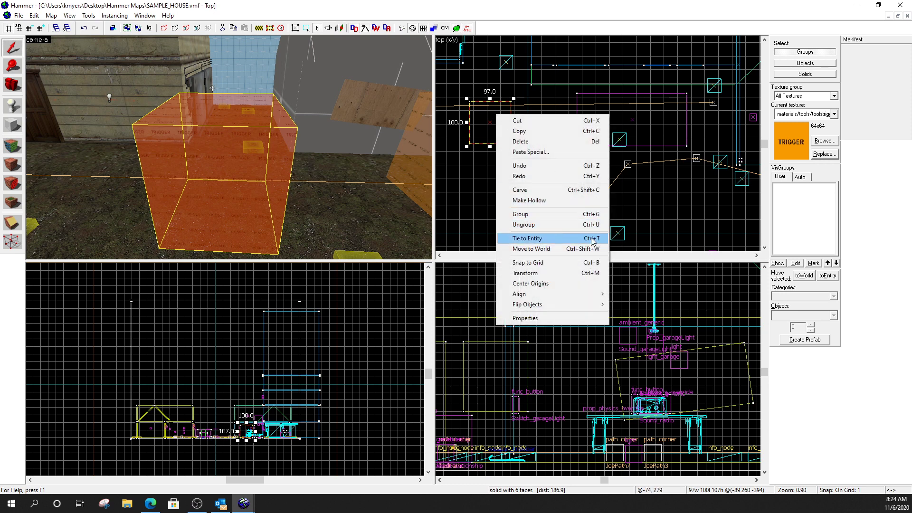
{"action": "left_click", "coordinate": [540, 242]}
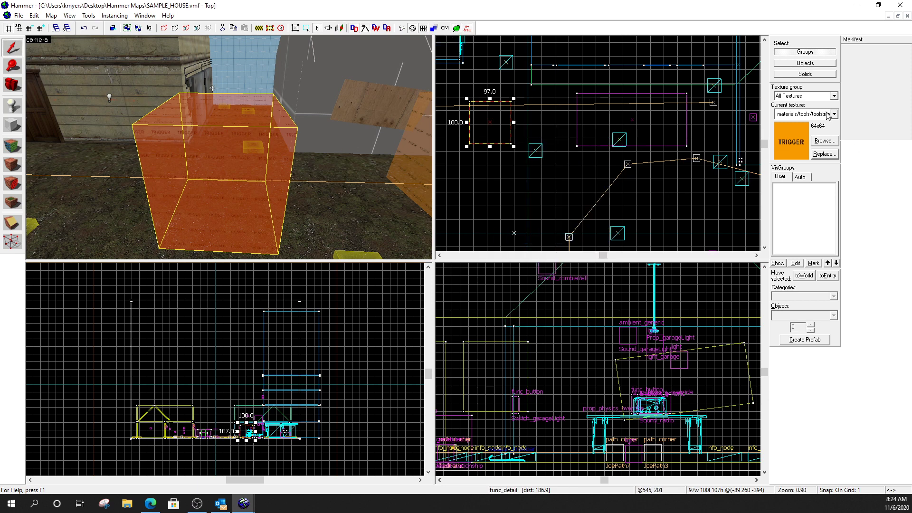
{"action": "left_click_drag", "start_coordinate": [911, 115], "coordinate": [373, 114]}
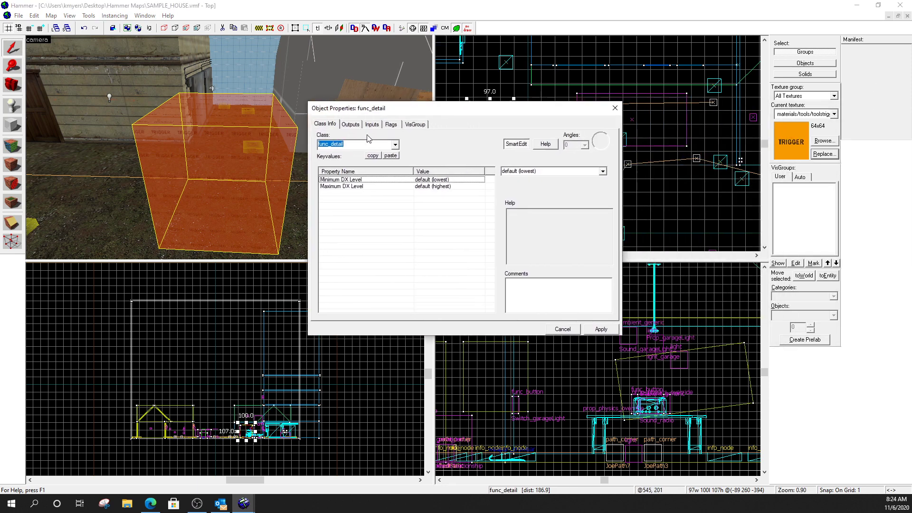
{"action": "left_click", "coordinate": [397, 145]}
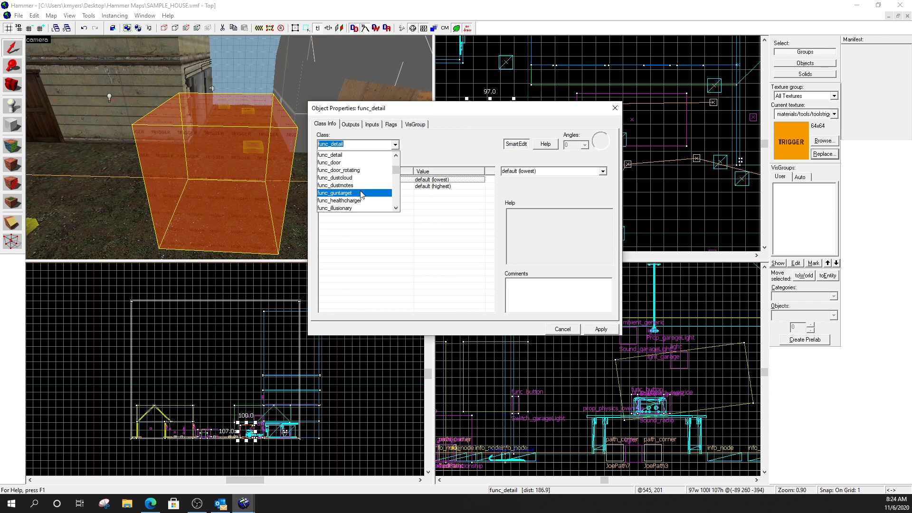
{"action": "scroll", "coordinate": [361, 193], "scroll_direction": "down", "scroll_amount": 20}
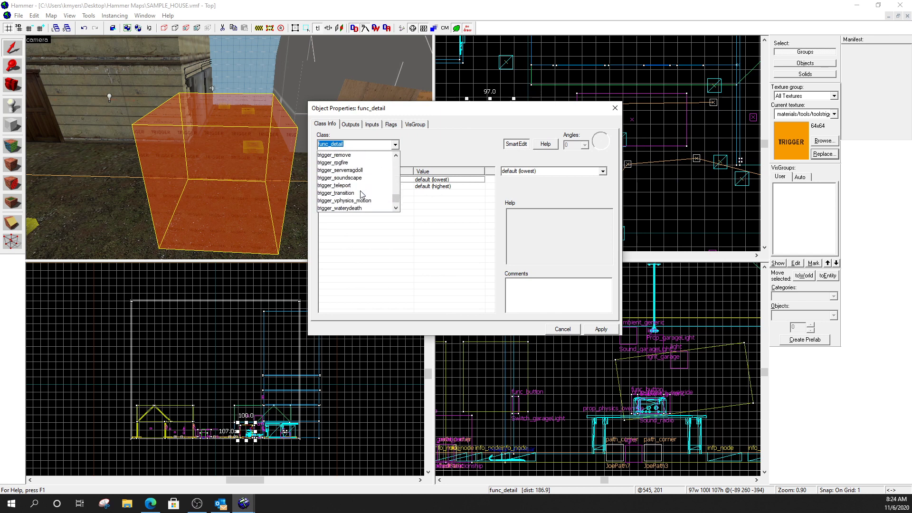
{"action": "scroll", "coordinate": [361, 194], "scroll_direction": "up", "scroll_amount": 3}
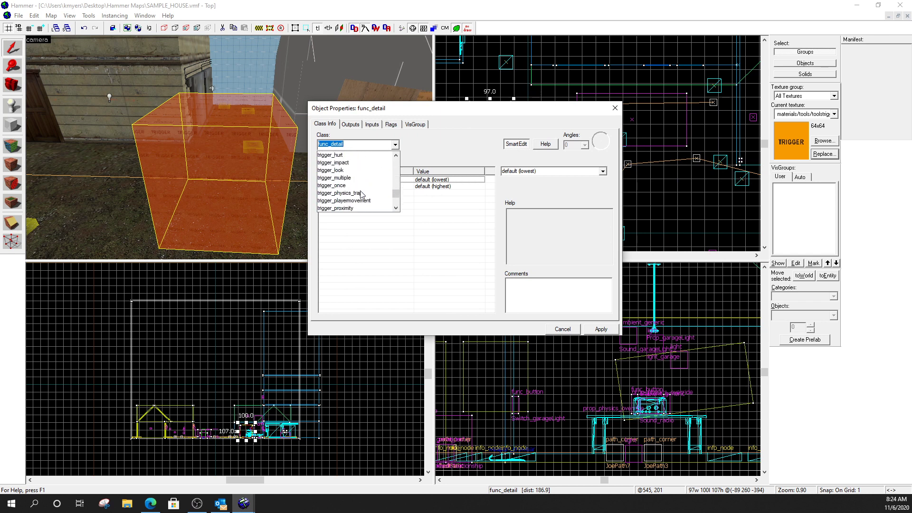
{"action": "left_click", "coordinate": [350, 186]}
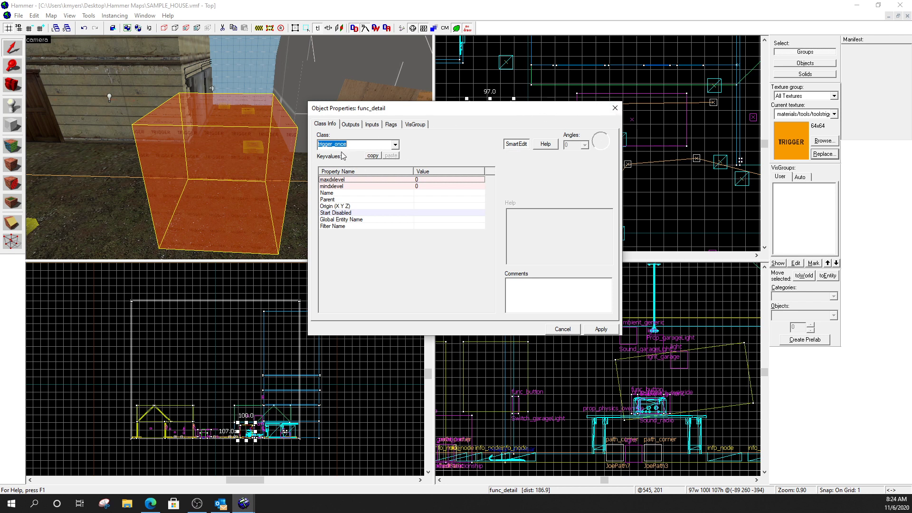
{"action": "left_click", "coordinate": [601, 330]}
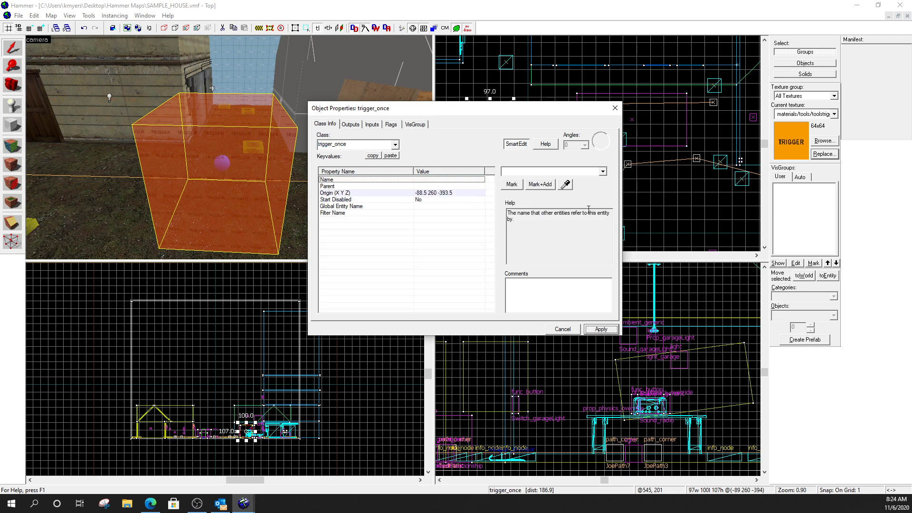
Close the entity properties and delete the new trigger_once block from the yard
{"action": "left_click", "coordinate": [247, 145]}
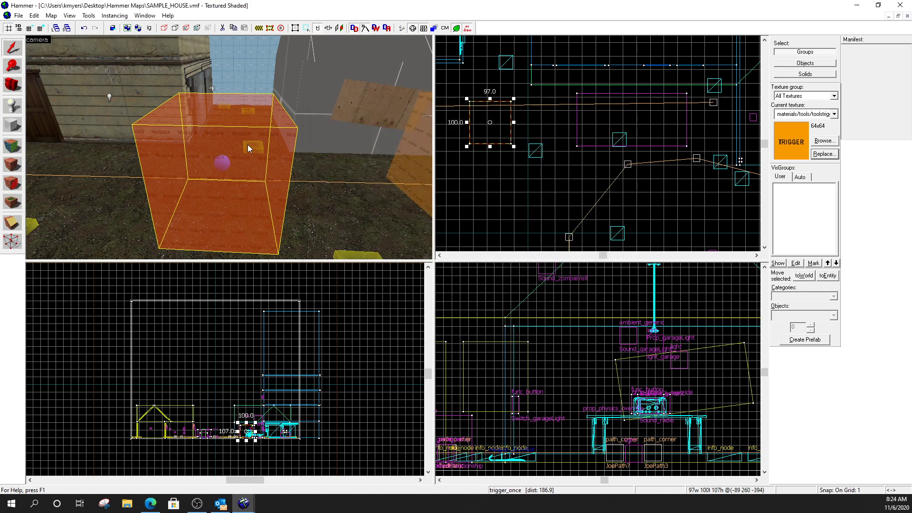
{"action": "key", "text": "Delete"}
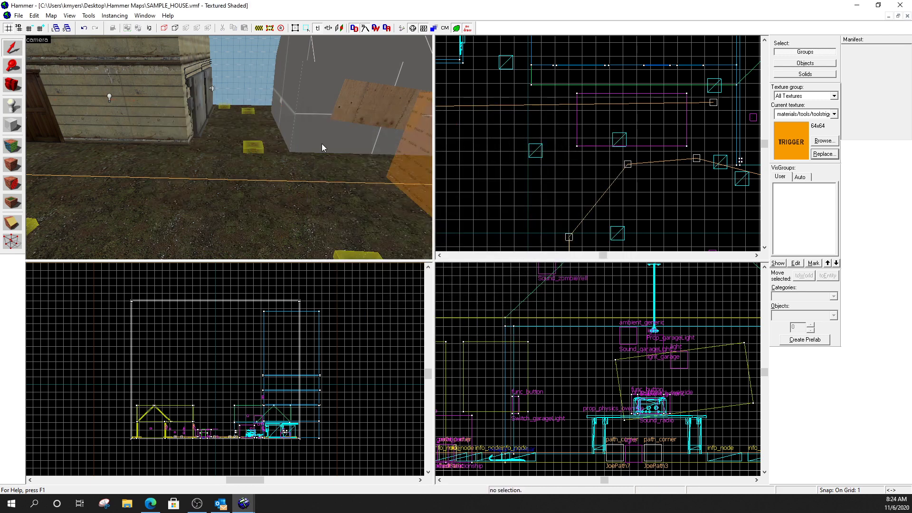
Review the flags and outputs in the properties of the Trigger_ZombieScare volume
{"action": "key", "text": "z"}
{"action": "key", "text": "w"}
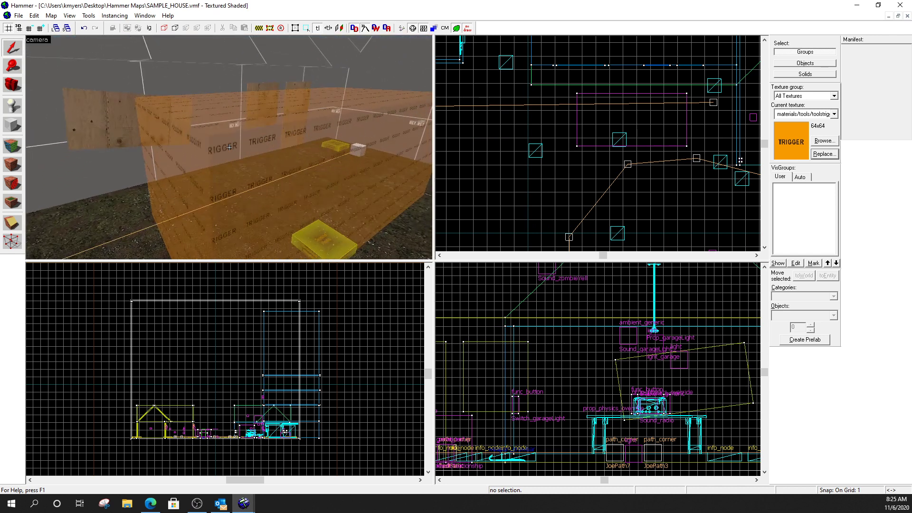
{"action": "double_click", "coordinate": [229, 147]}
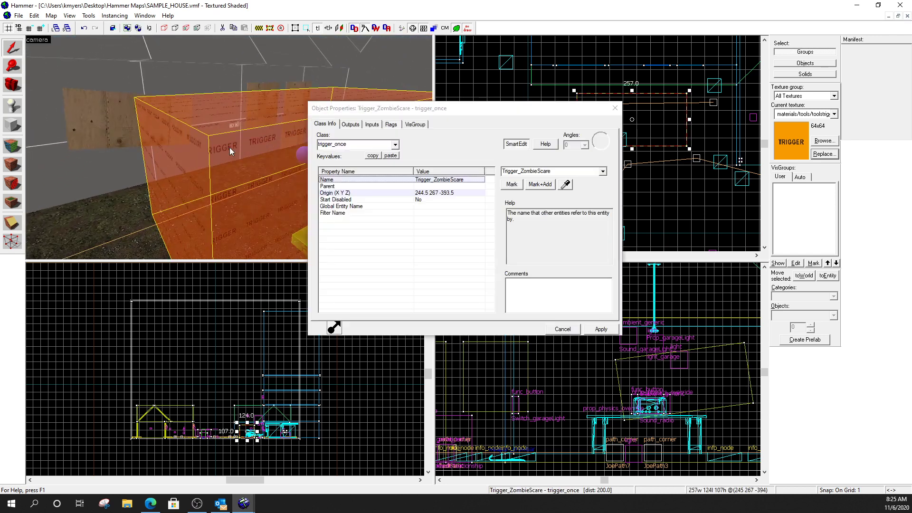
{"action": "left_click", "coordinate": [393, 125]}
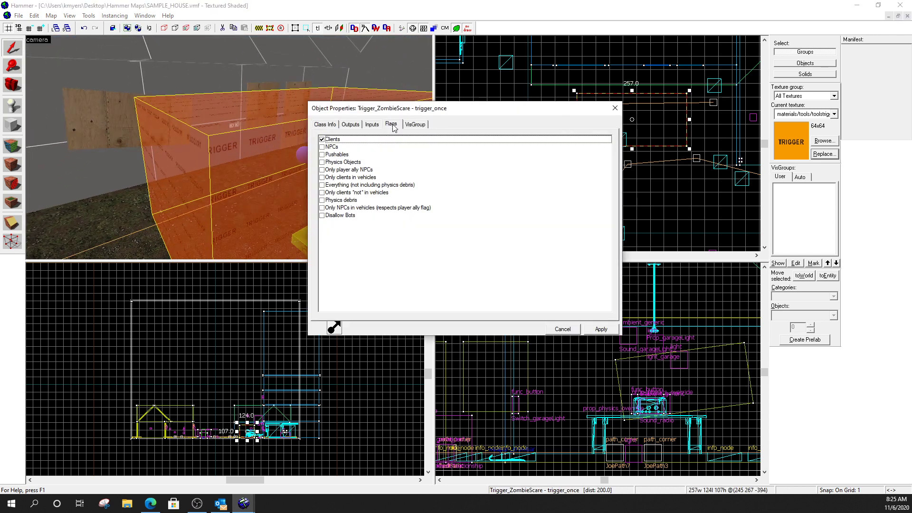
{"action": "left_click", "coordinate": [351, 124]}
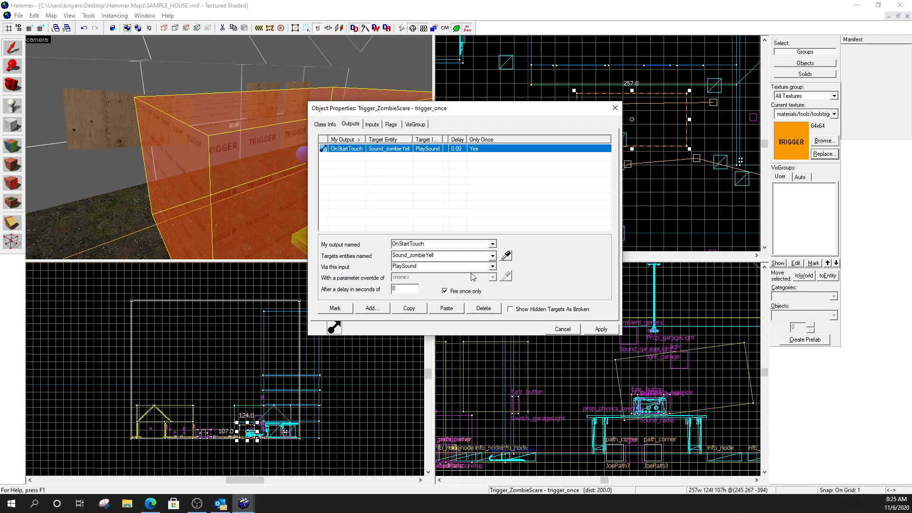
{"action": "left_click", "coordinate": [448, 101]}
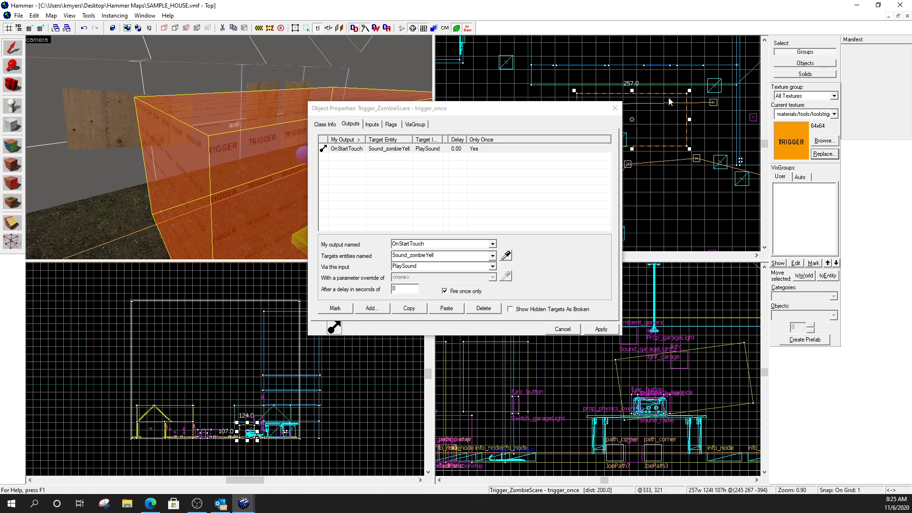
{"action": "left_click", "coordinate": [614, 108]}
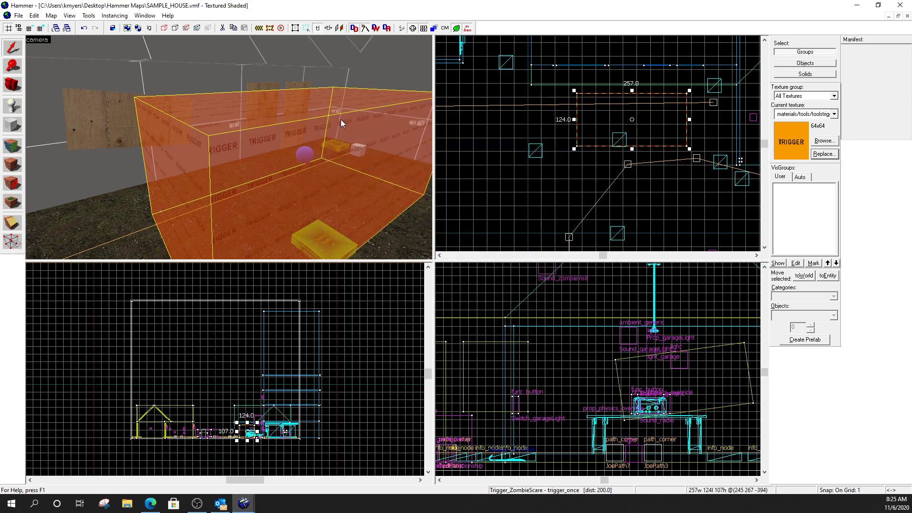
Select the Sound_zombieYell speaker entity near the garage roof and look back at the trigger volume in the 3D view
{"action": "key", "text": "z"}
{"action": "key", "text": "w"}
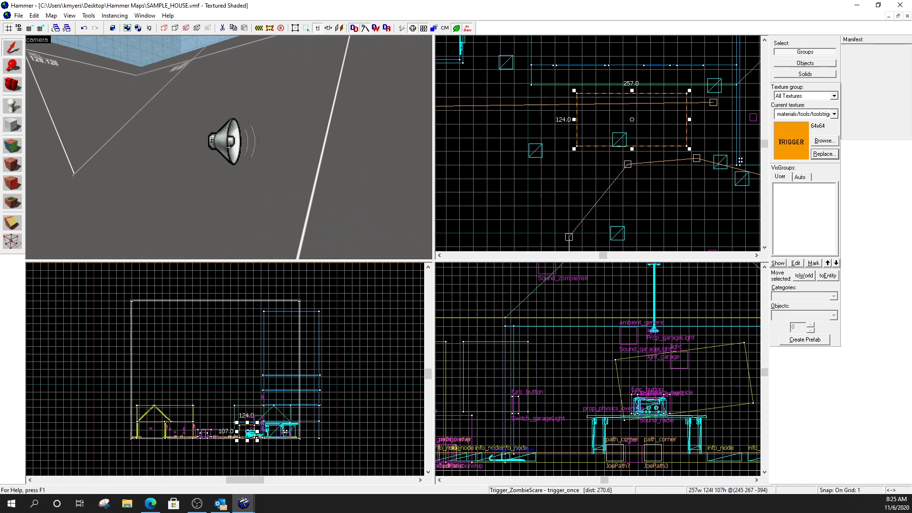
{"action": "left_click", "coordinate": [229, 148]}
{"action": "key", "text": "s"}
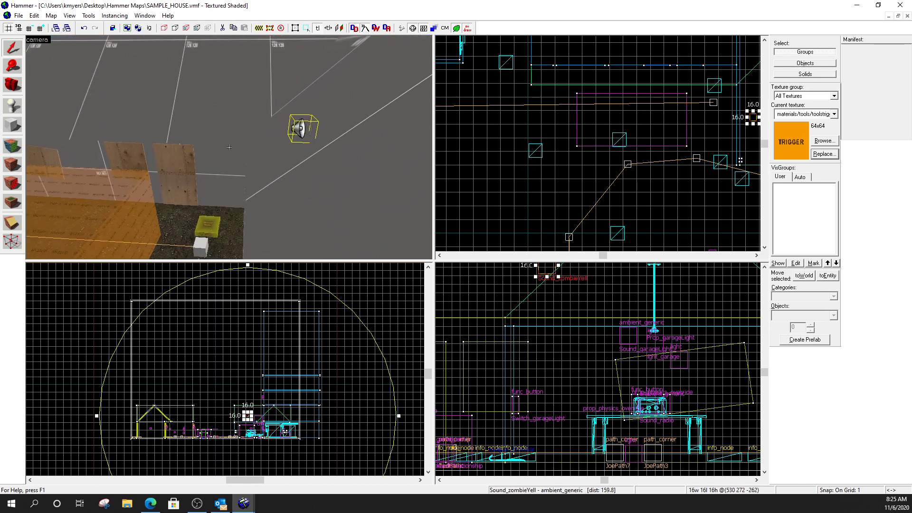
{"action": "key", "text": "w"}
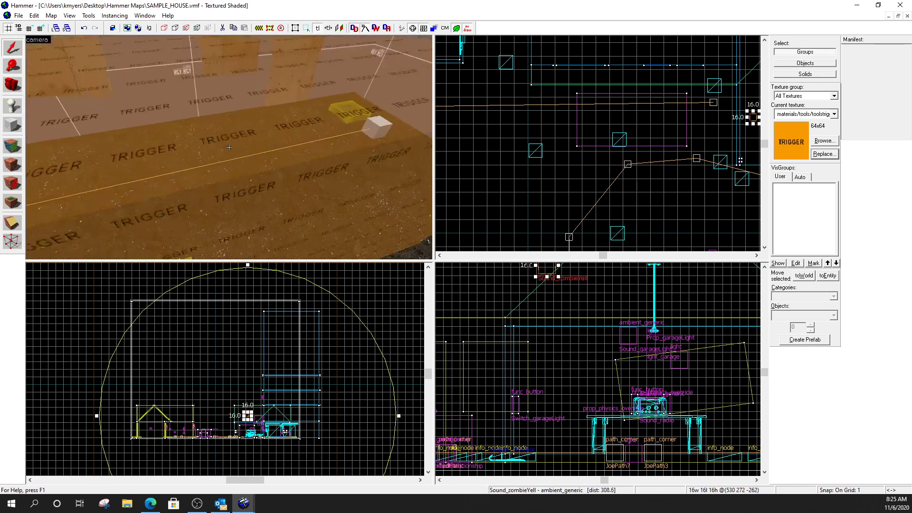
{"action": "key", "text": "w"}
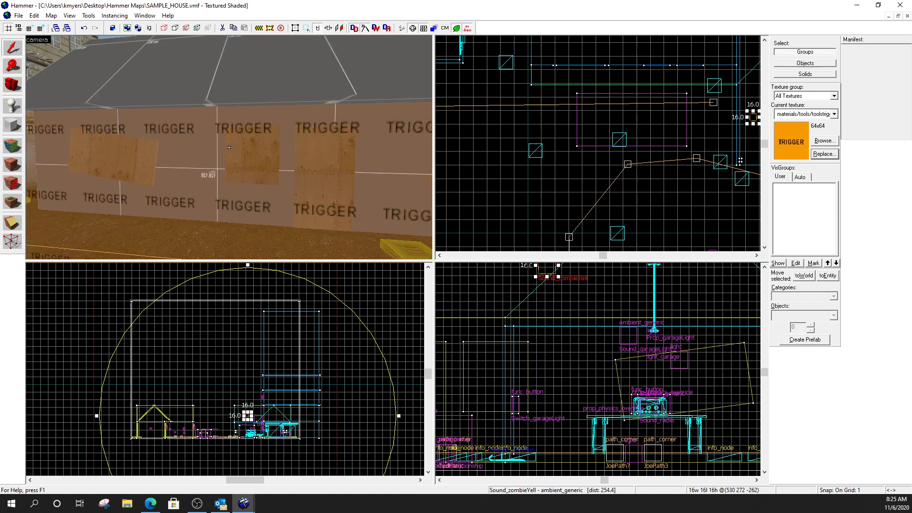
Open the properties of the Sound_zombieYell ambient_generic entity and inspect its Volume property
{"action": "key", "text": "w"}
{"action": "key", "text": "w"}
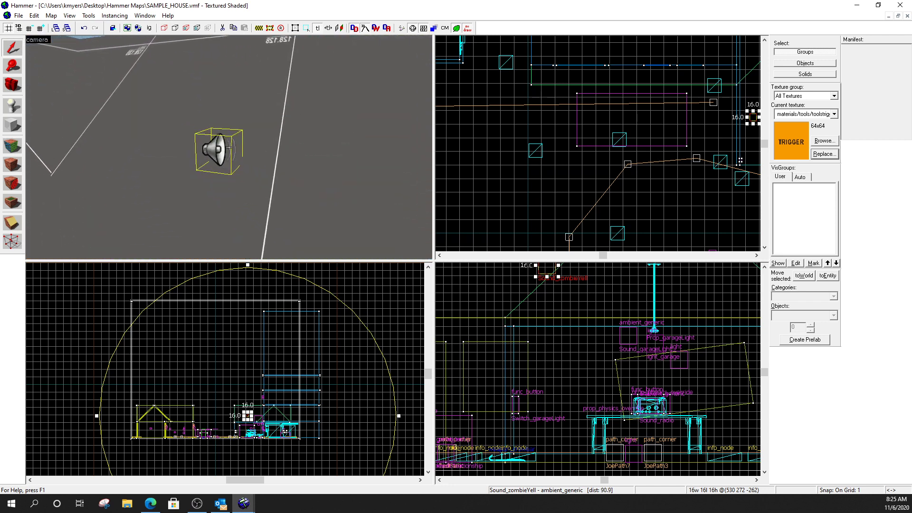
{"action": "key", "text": "w"}
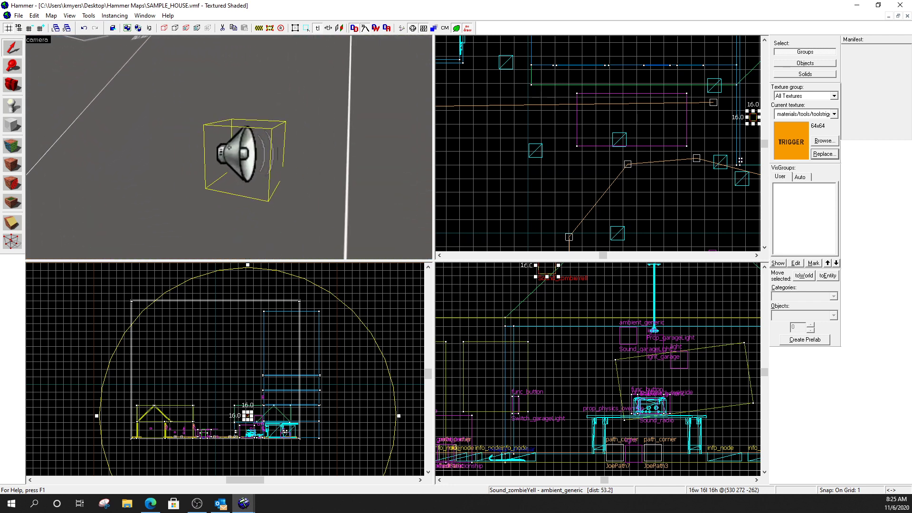
{"action": "double_click", "coordinate": [229, 148]}
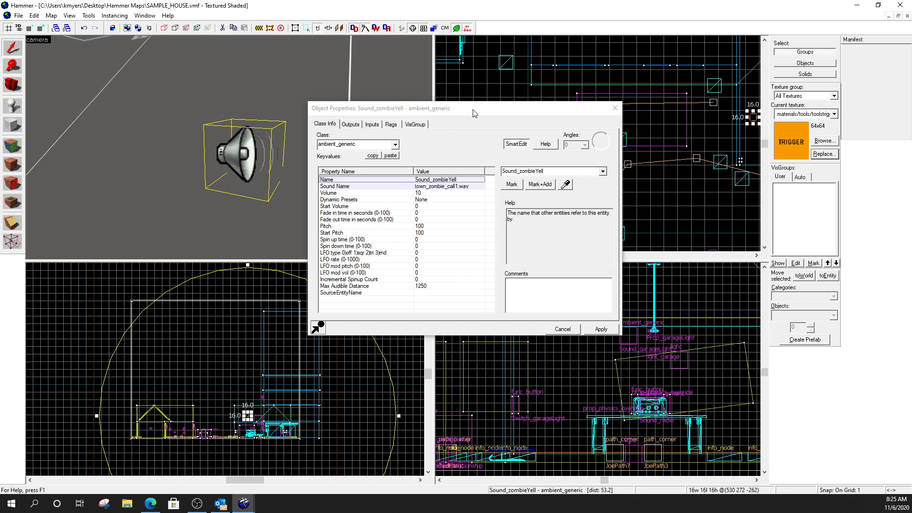
{"action": "left_click", "coordinate": [424, 194]}
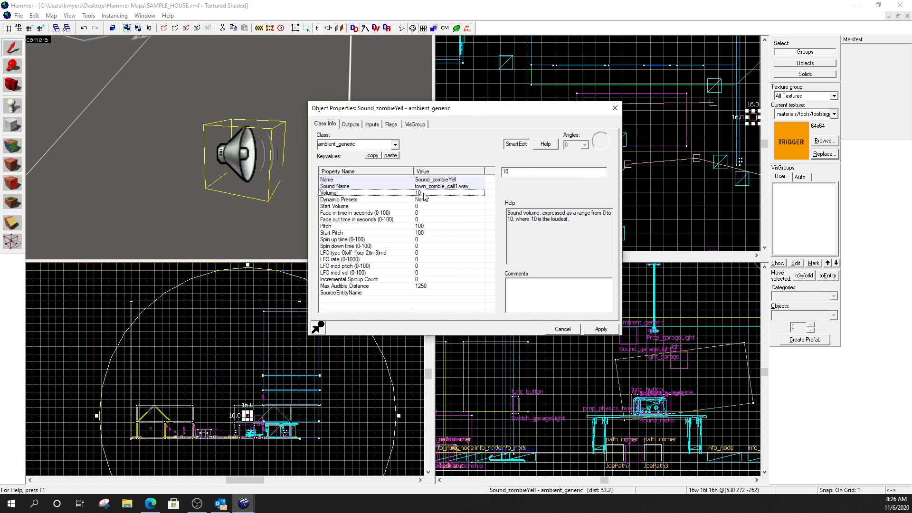
Inspect the Sound Name property and flags of the Sound_zombieYell entity, and close its properties
{"action": "left_click", "coordinate": [401, 187]}
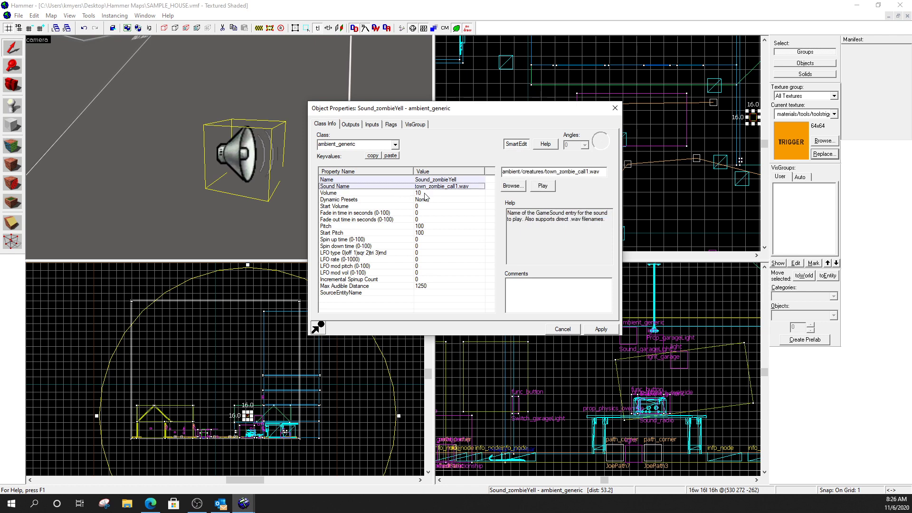
{"action": "left_click", "coordinate": [514, 187]}
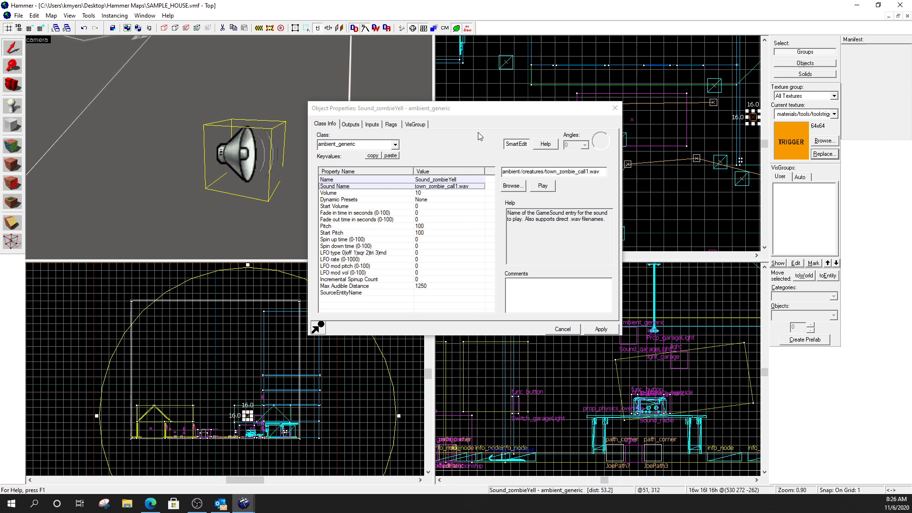
{"action": "left_click", "coordinate": [391, 125]}
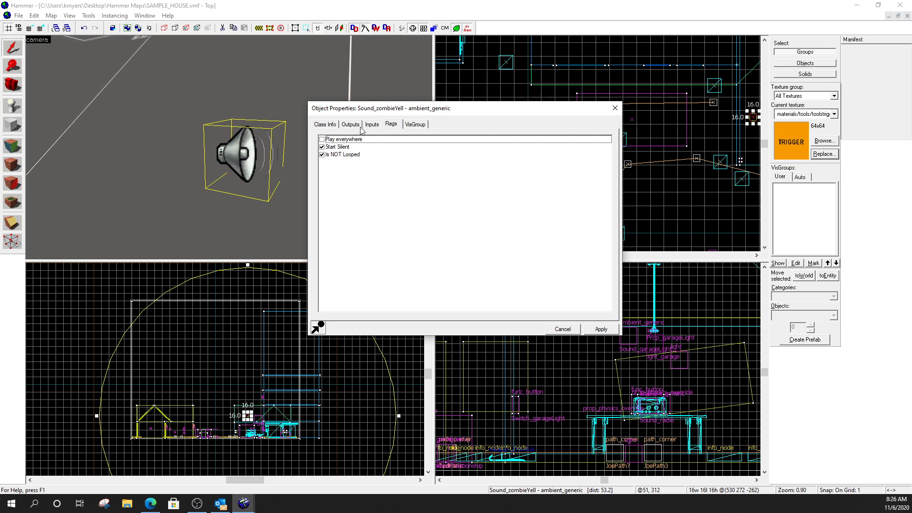
{"action": "left_click", "coordinate": [262, 114]}
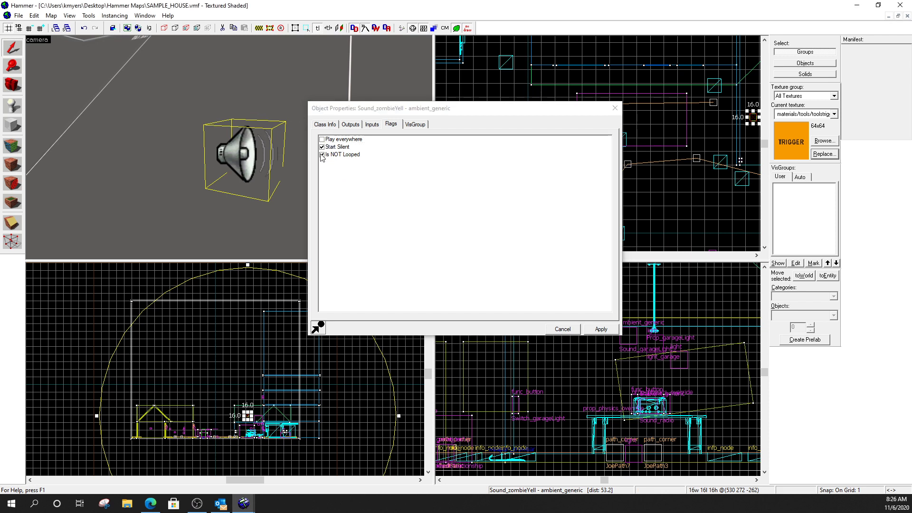
{"action": "left_click", "coordinate": [599, 330]}
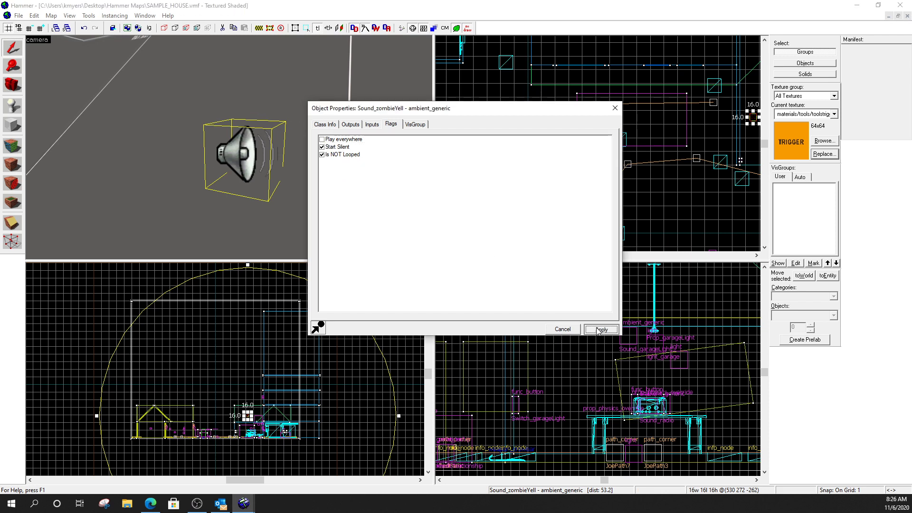
{"action": "left_click", "coordinate": [615, 108]}
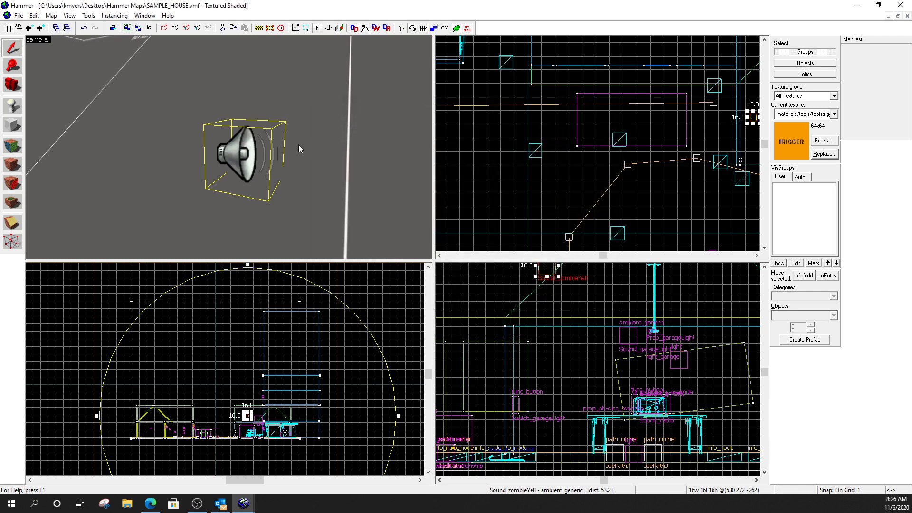
Examine the orange trigger volume beside the house and the zombie yell speaker's placement in the 3D view
{"action": "key", "text": "z"}
{"action": "key", "text": "s"}
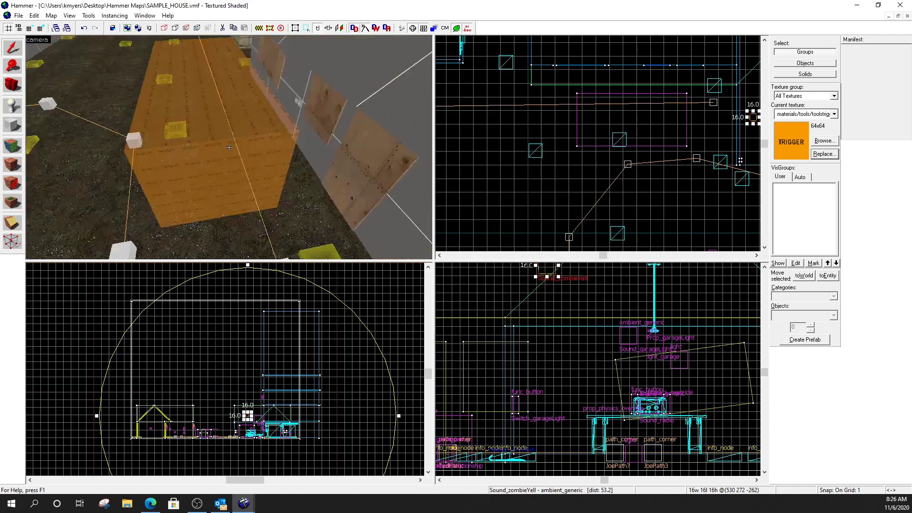
{"action": "key", "text": "w"}
{"action": "key", "text": "a"}
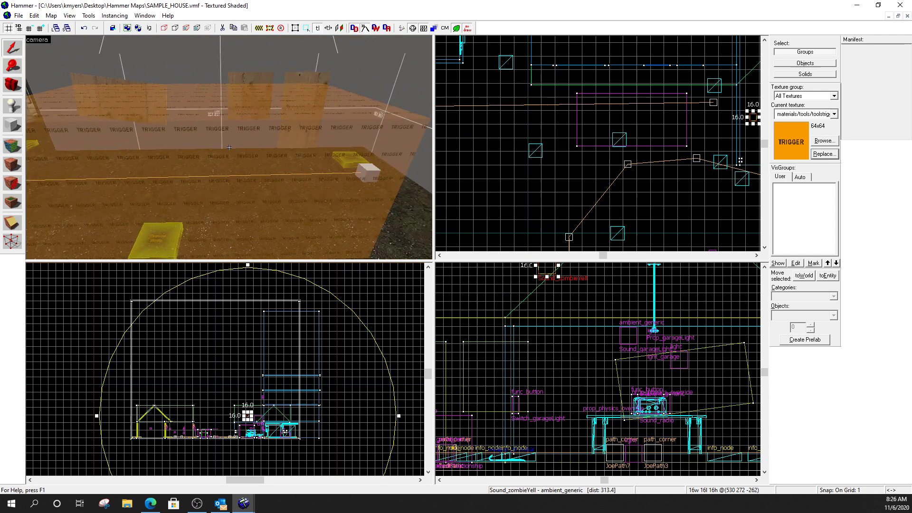
{"action": "key", "text": "w"}
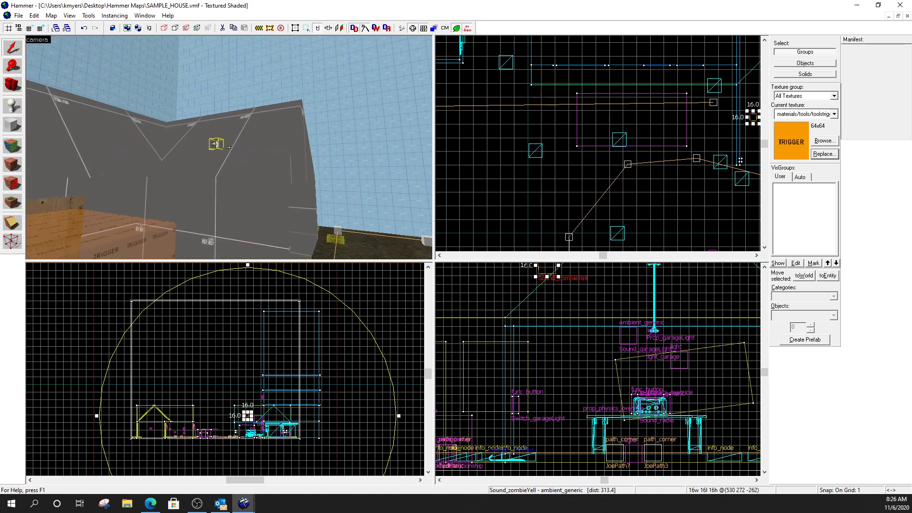
{"action": "key", "text": "w"}
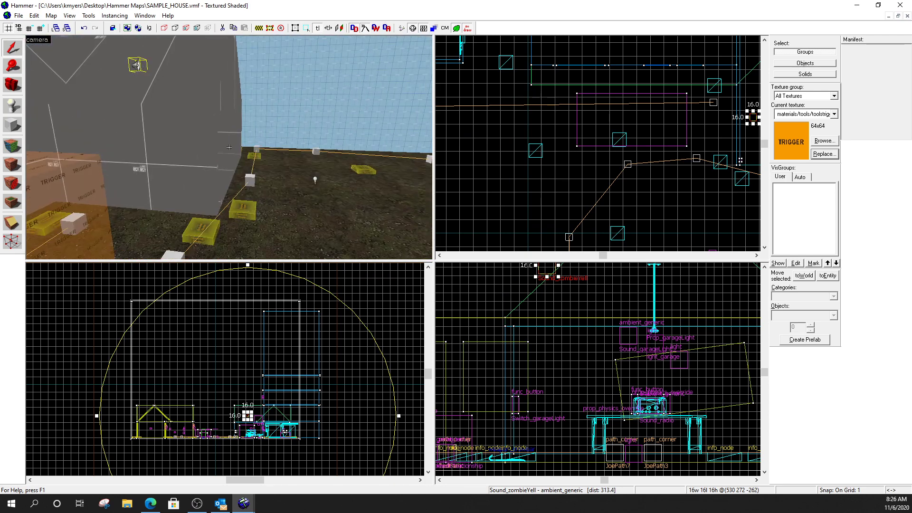
Open the Sound_radio ambient_generic on the garage table, review its flags, sound and name, and close its properties
{"action": "key", "text": "w"}
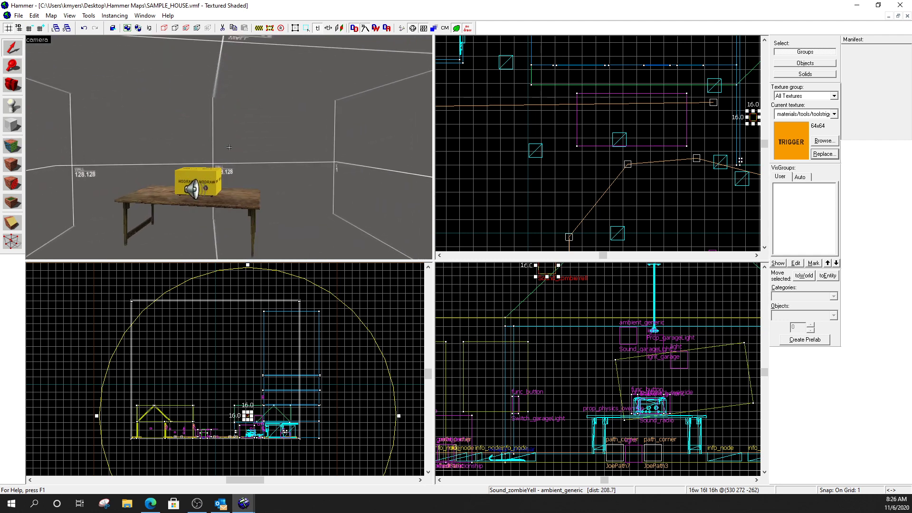
{"action": "key", "text": "w"}
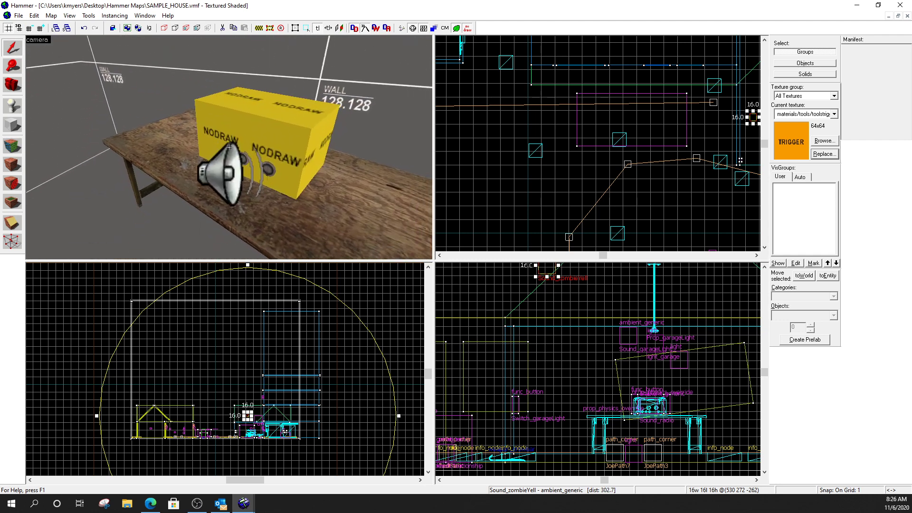
{"action": "key", "text": "w"}
{"action": "key", "text": "z"}
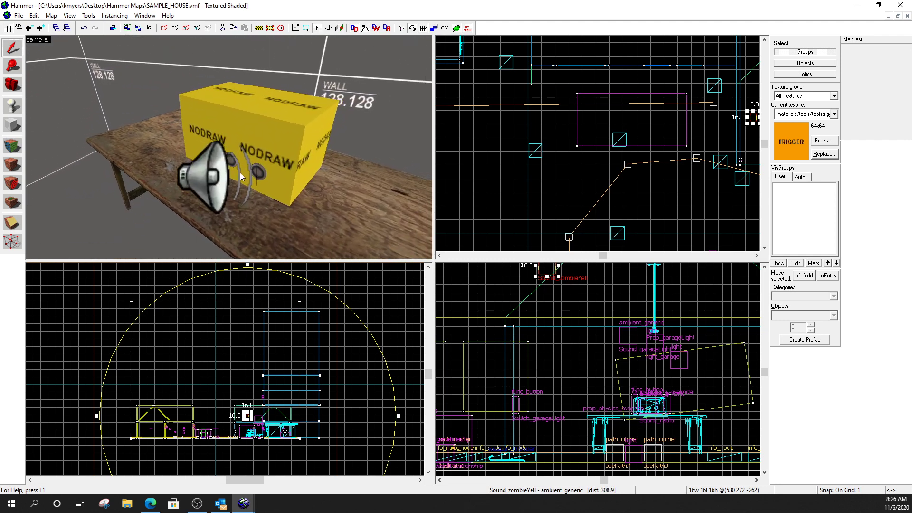
{"action": "double_click", "coordinate": [207, 172]}
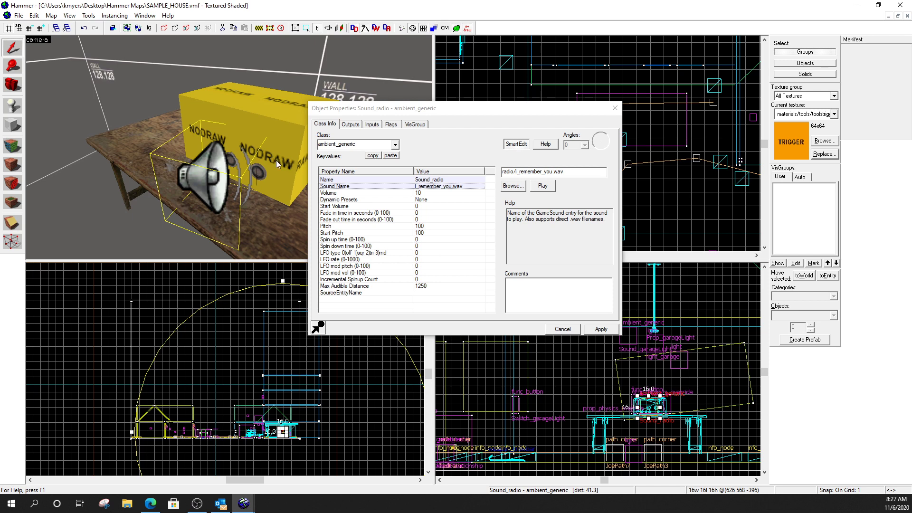
{"action": "left_click", "coordinate": [390, 125]}
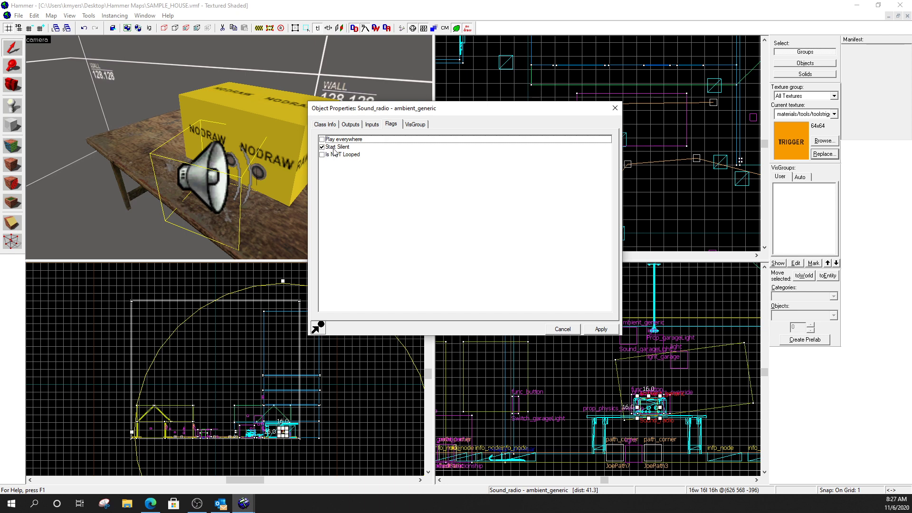
{"action": "left_click", "coordinate": [328, 125]}
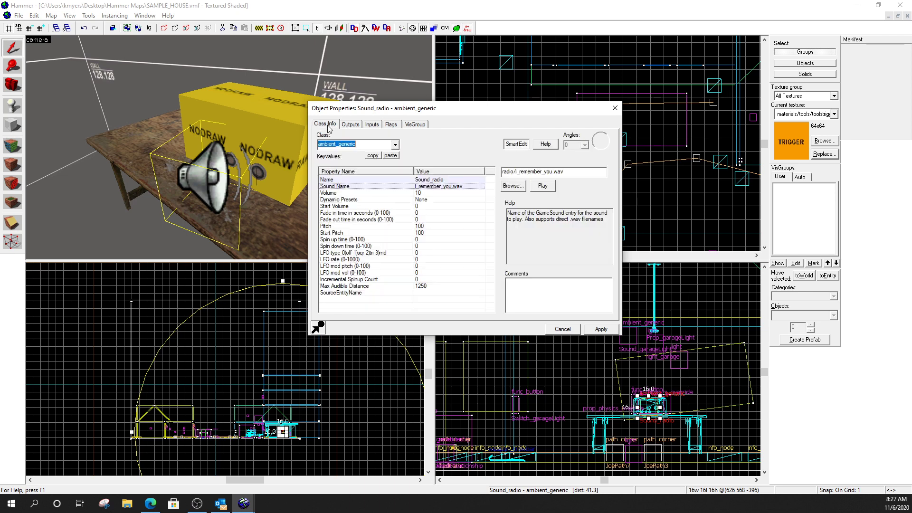
{"action": "left_click", "coordinate": [426, 179]}
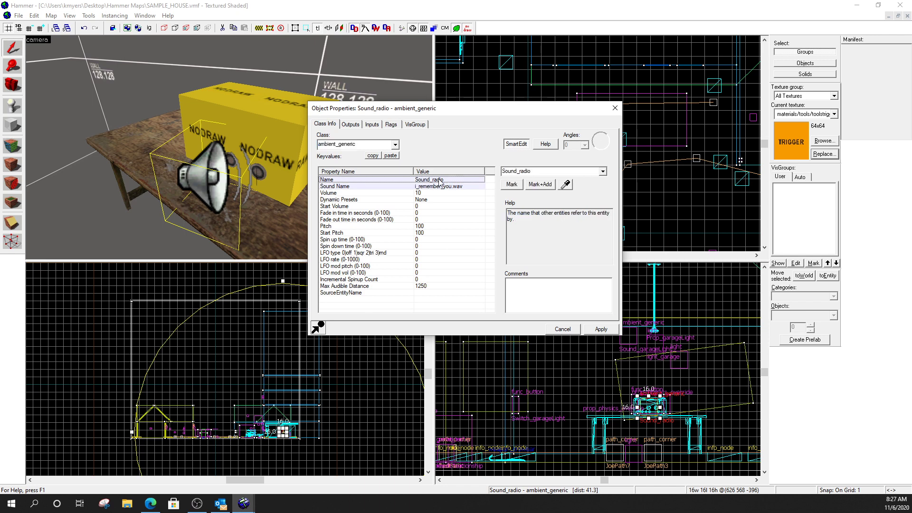
{"action": "left_click", "coordinate": [601, 329]}
{"action": "left_click", "coordinate": [615, 108]}
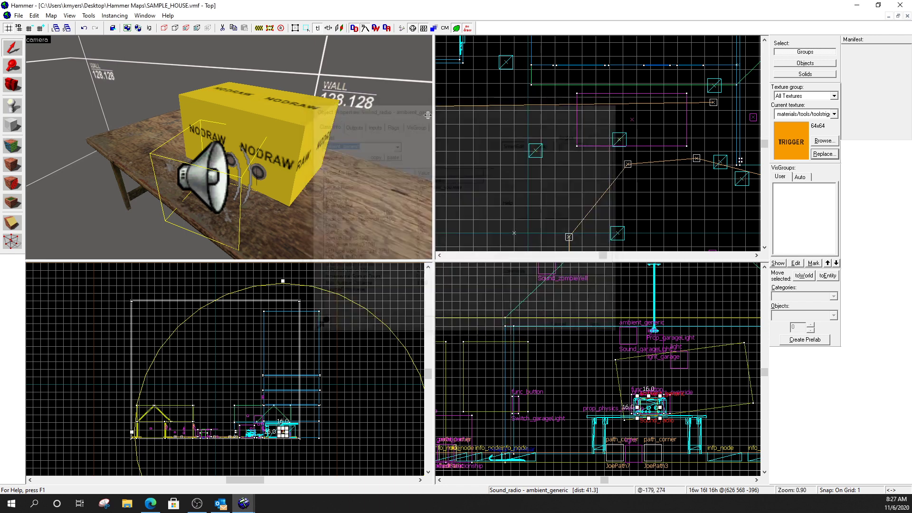
Select the nodraw func_button block around the radio and examine it up close in the top view
{"action": "left_click", "coordinate": [287, 109]}
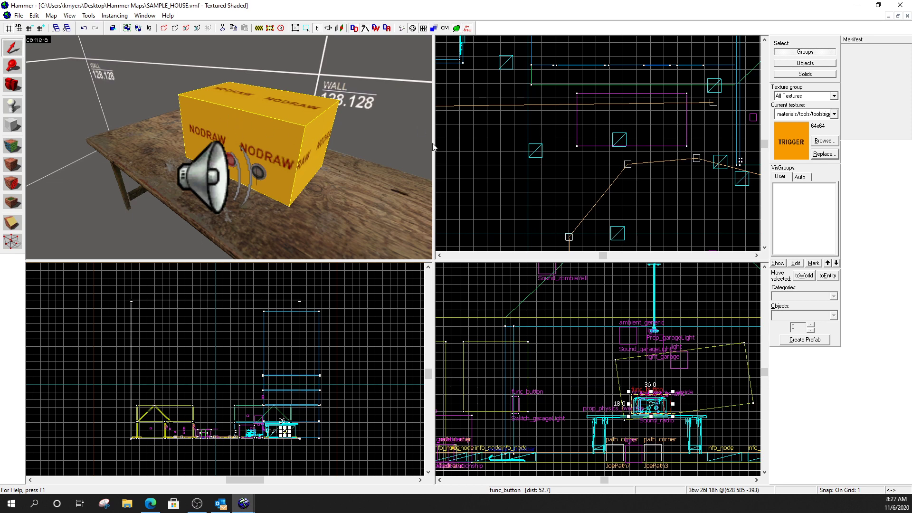
{"action": "scroll", "coordinate": [544, 163], "scroll_direction": "down", "scroll_amount": 3}
{"action": "scroll", "coordinate": [625, 116], "scroll_direction": "up", "scroll_amount": 2}
{"action": "scroll", "coordinate": [581, 144], "scroll_direction": "up", "scroll_amount": 1}
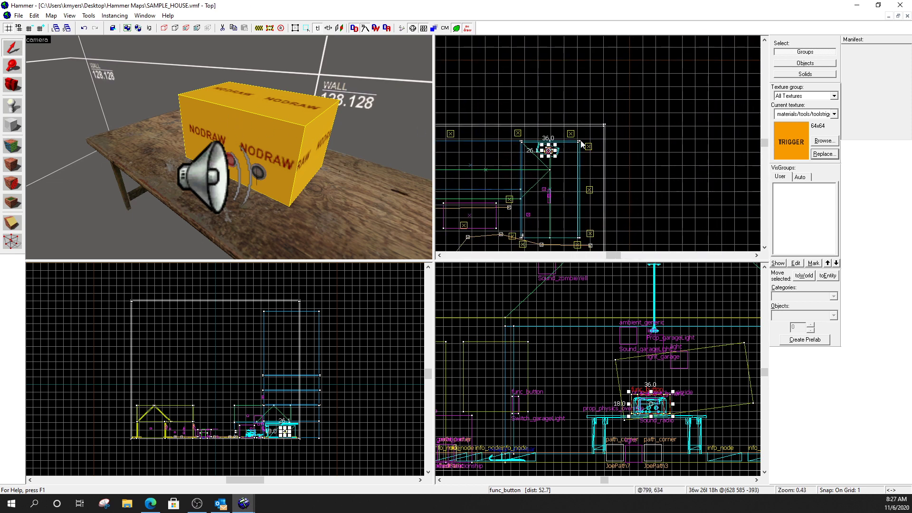
{"action": "scroll", "coordinate": [582, 145], "scroll_direction": "up", "scroll_amount": 10}
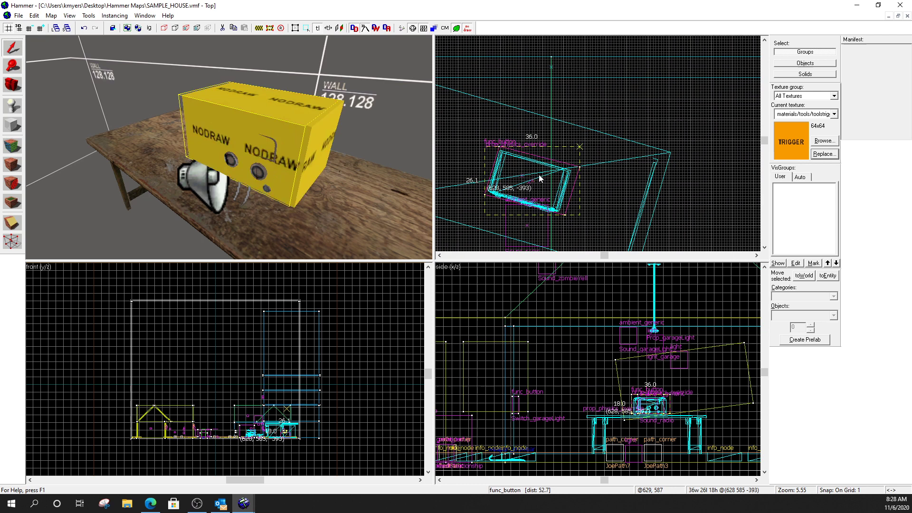
{"action": "mouse_move", "coordinate": [540, 179]}
{"action": "left_mouse_down"}
{"action": "mouse_move", "coordinate": [602, 175]}
{"action": "mouse_move", "coordinate": [534, 177]}
{"action": "left_mouse_up"}
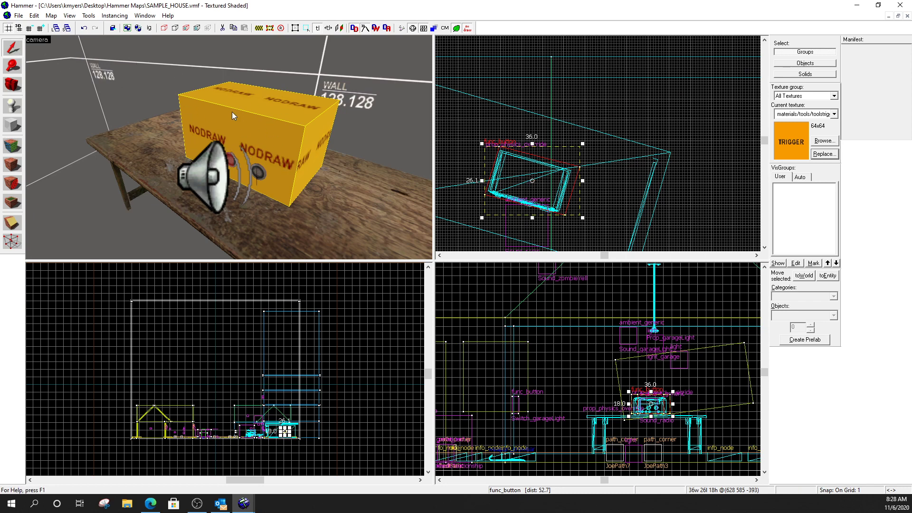
Open the properties of the radio's func_button and review its flags and its OnIn output to Sound_radio
{"action": "double_click", "coordinate": [244, 99]}
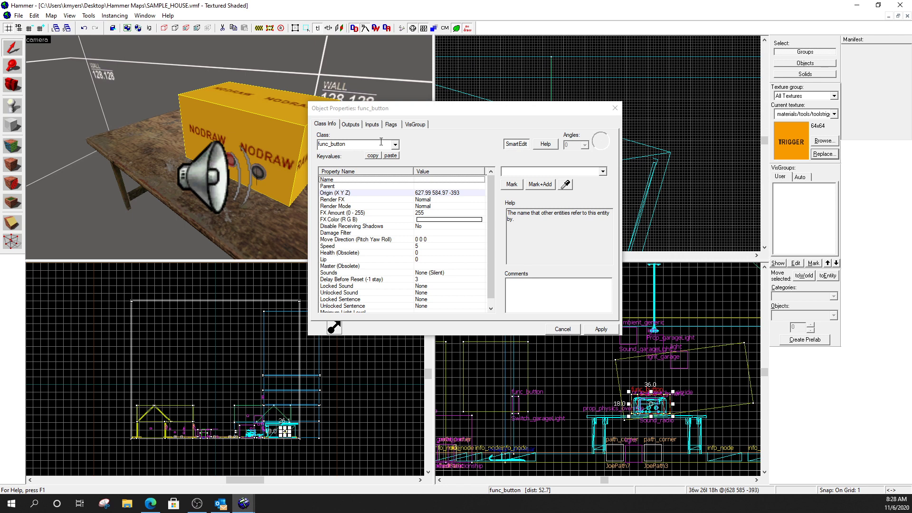
{"action": "left_click", "coordinate": [391, 124]}
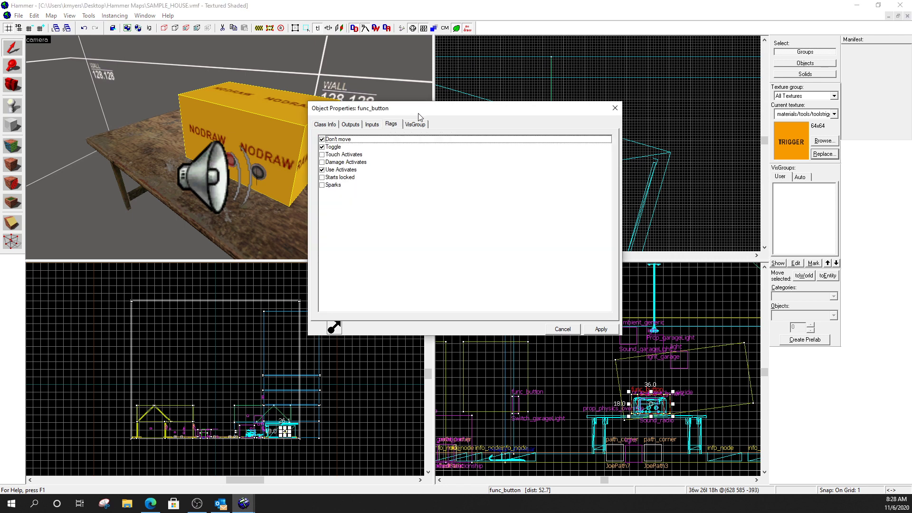
{"action": "left_click_drag", "start_coordinate": [420, 113], "coordinate": [470, 100]}
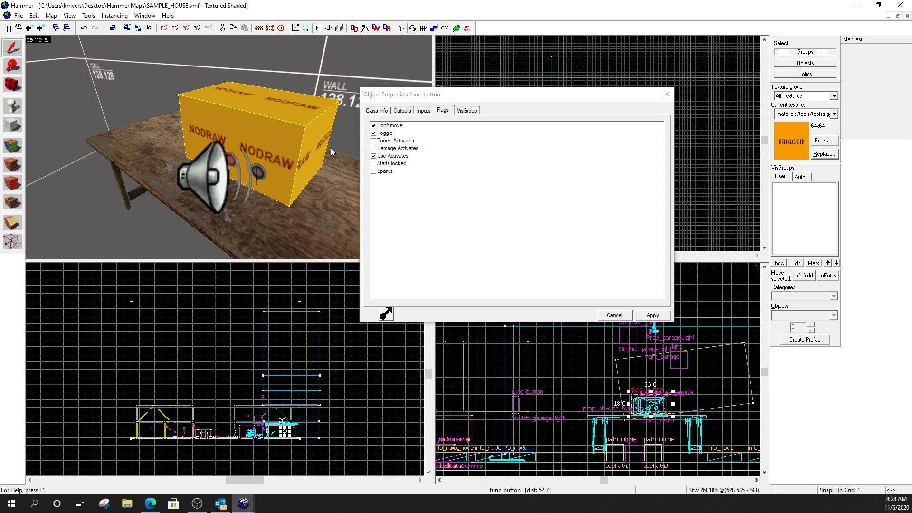
{"action": "left_click", "coordinate": [401, 111]}
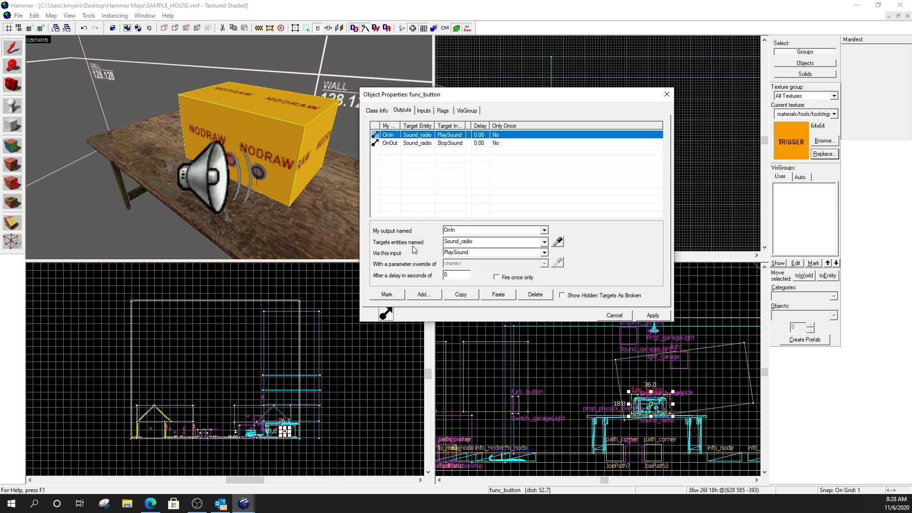
{"action": "left_click", "coordinate": [213, 166]}
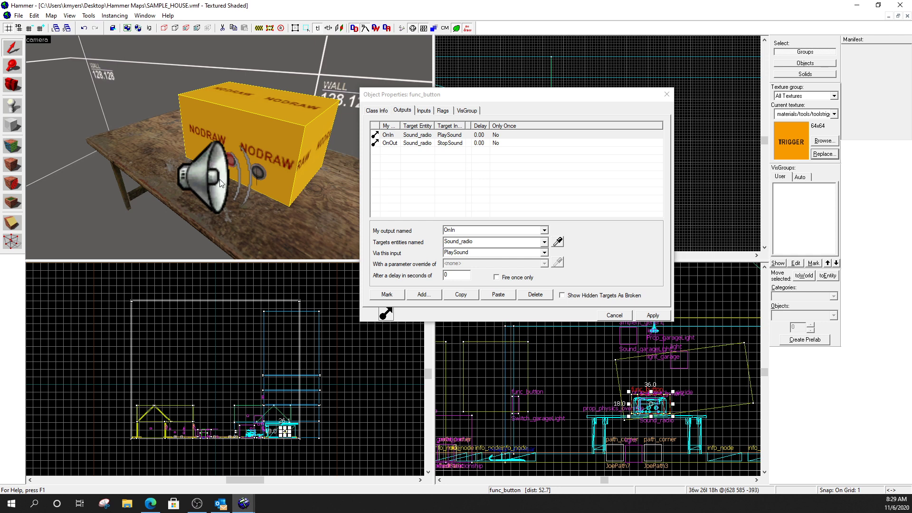
Choose PlaySound as the input for the OnIn output targeting Sound_radio and apply it
{"action": "left_click", "coordinate": [545, 253]}
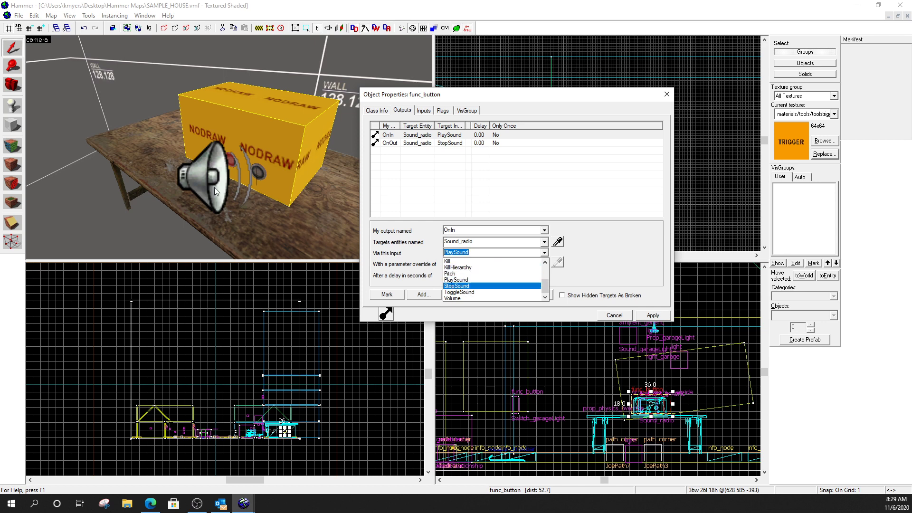
{"action": "left_click", "coordinate": [466, 284]}
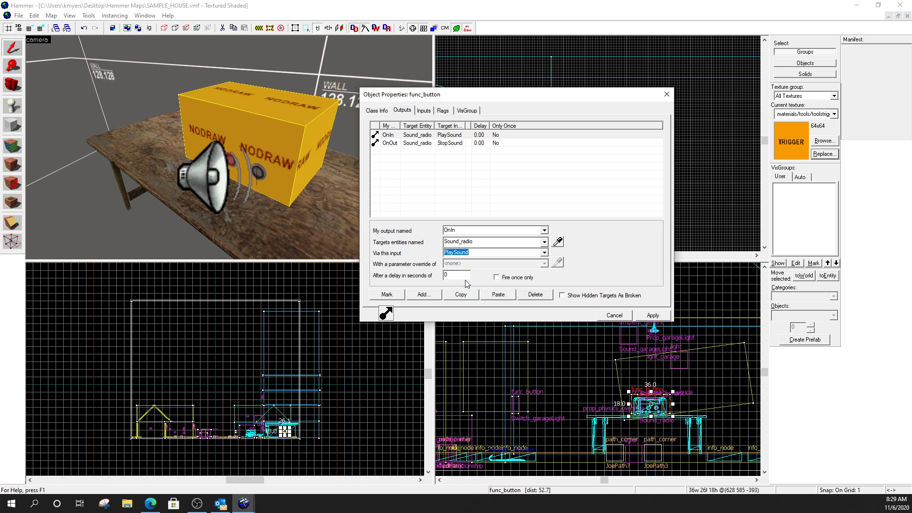
{"action": "left_click", "coordinate": [653, 317]}
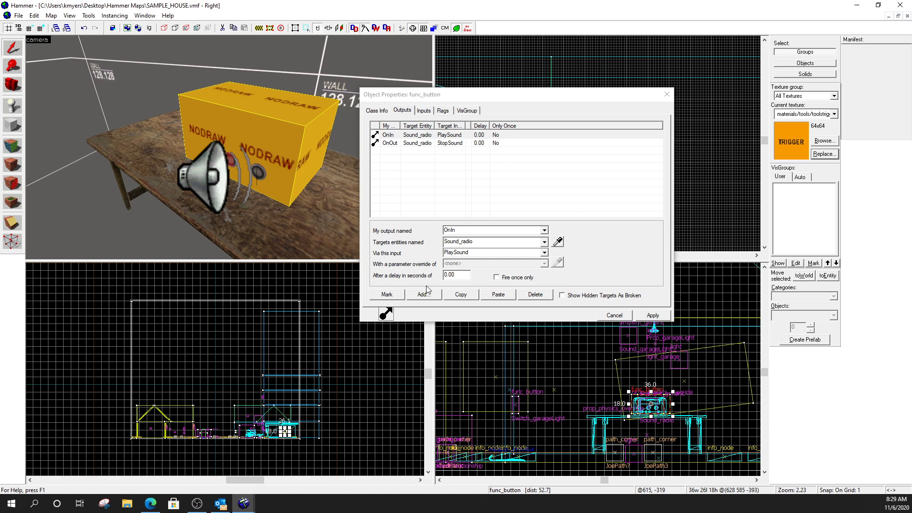
Review the button's OnOut output that sends StopSound to Sound_radio, and close the func_button properties
{"action": "left_click", "coordinate": [406, 144]}
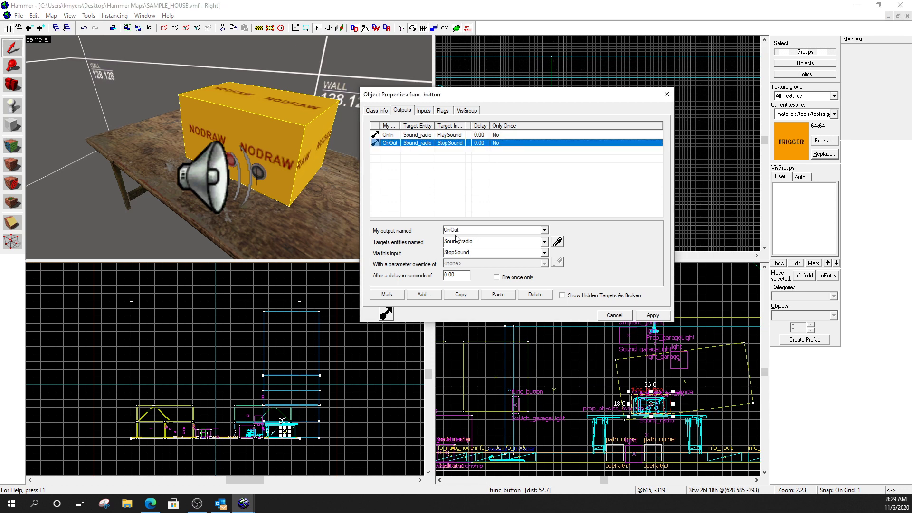
{"action": "left_click", "coordinate": [322, 151]}
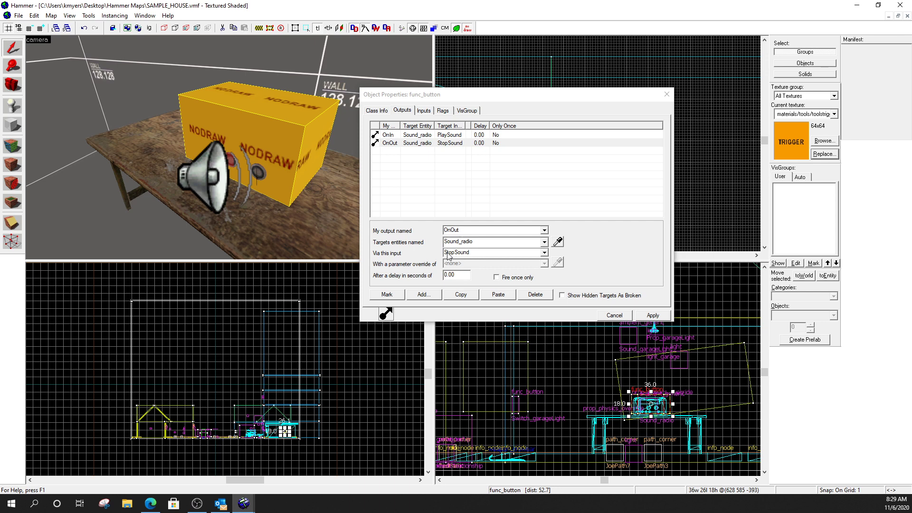
{"action": "left_click", "coordinate": [653, 315]}
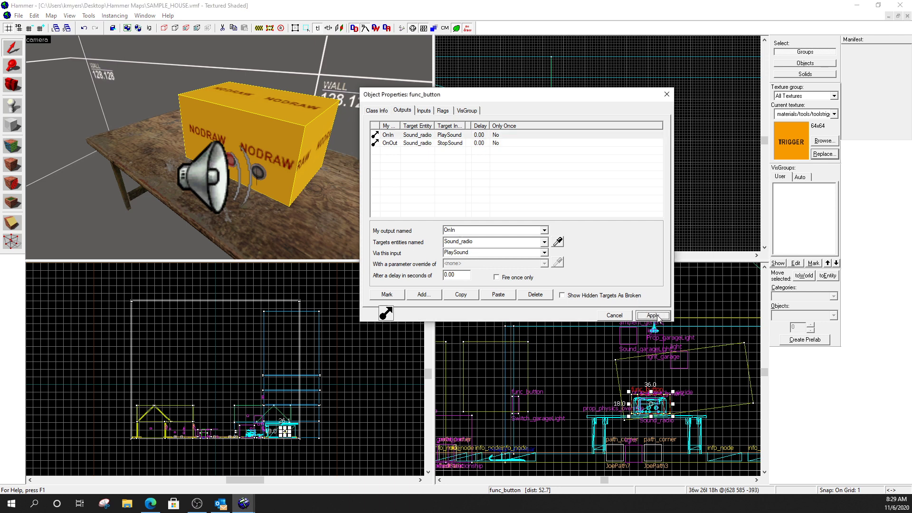
{"action": "left_click", "coordinate": [666, 95]}
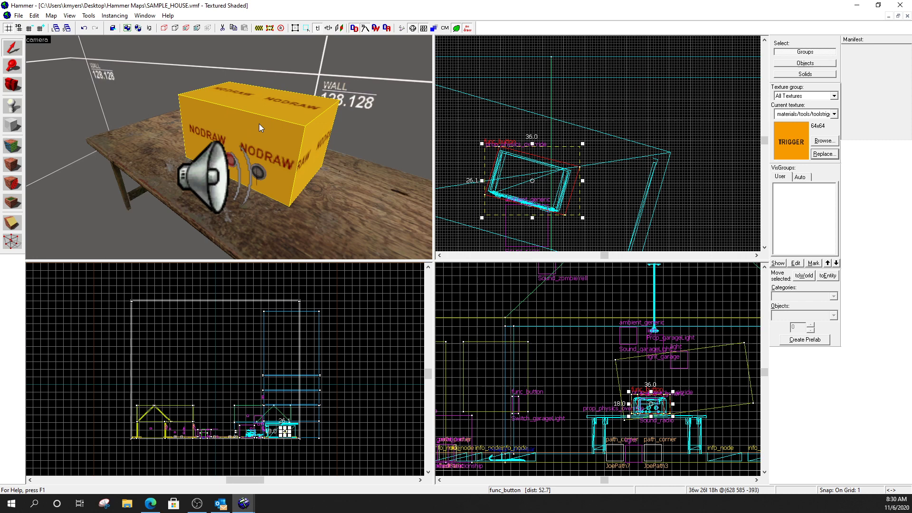
Fly to the fluorescent fixture above the garage table, open its prop_dynamic properties and browse its world model
{"action": "key", "text": "z"}
{"action": "key", "text": "w"}
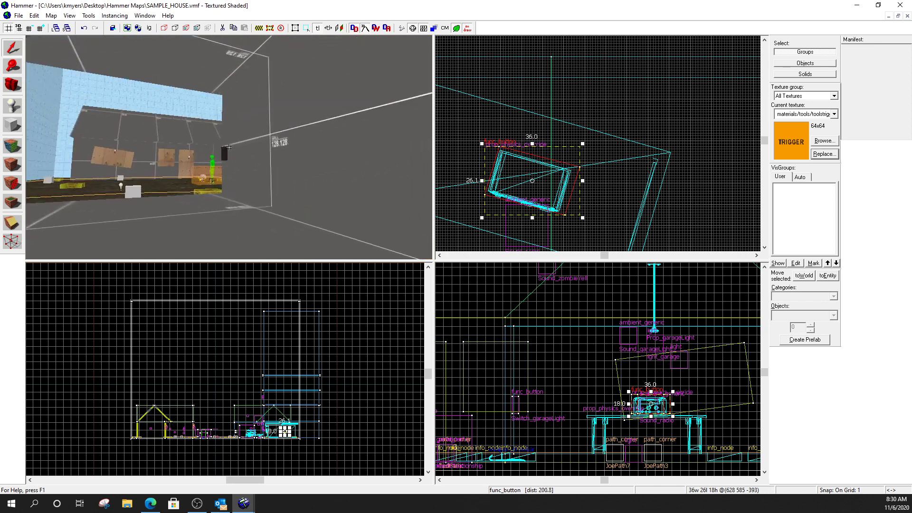
{"action": "key", "text": "w"}
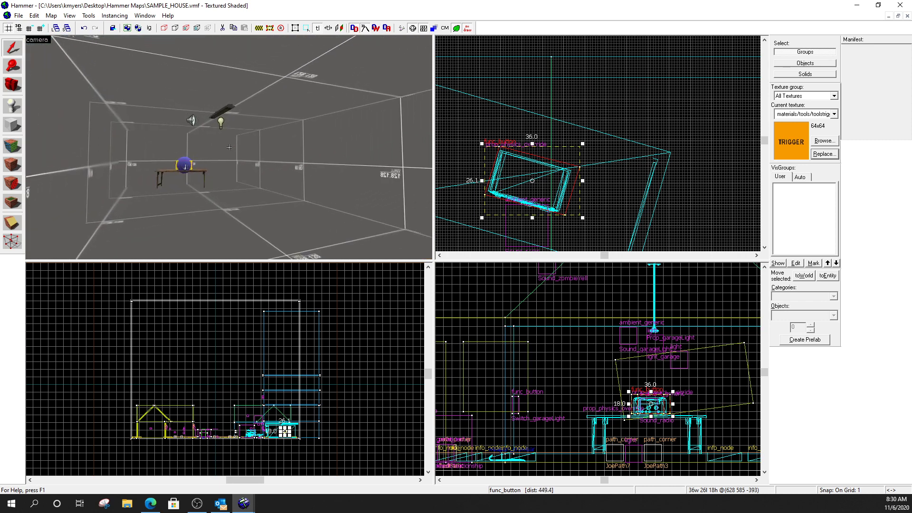
{"action": "key", "text": "w"}
{"action": "key", "text": "w"}
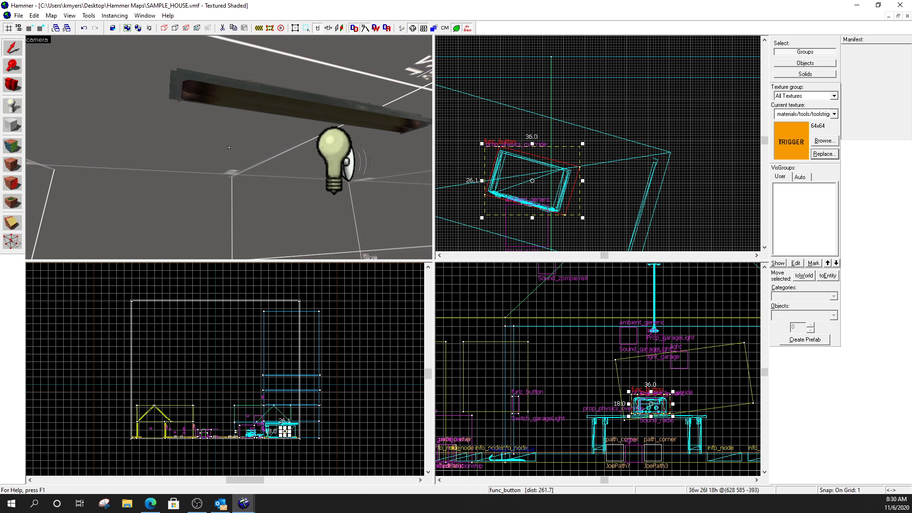
{"action": "key", "text": "d"}
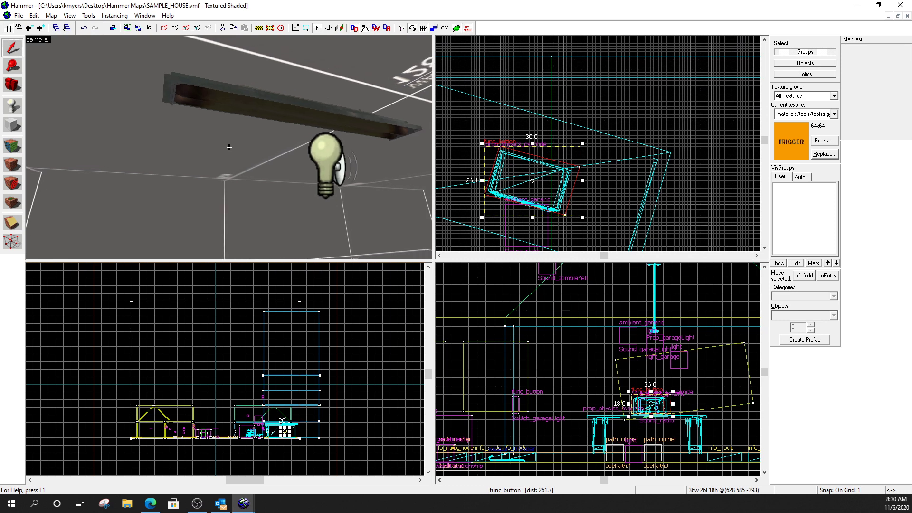
{"action": "left_click", "coordinate": [256, 100]}
{"action": "double_click", "coordinate": [250, 103]}
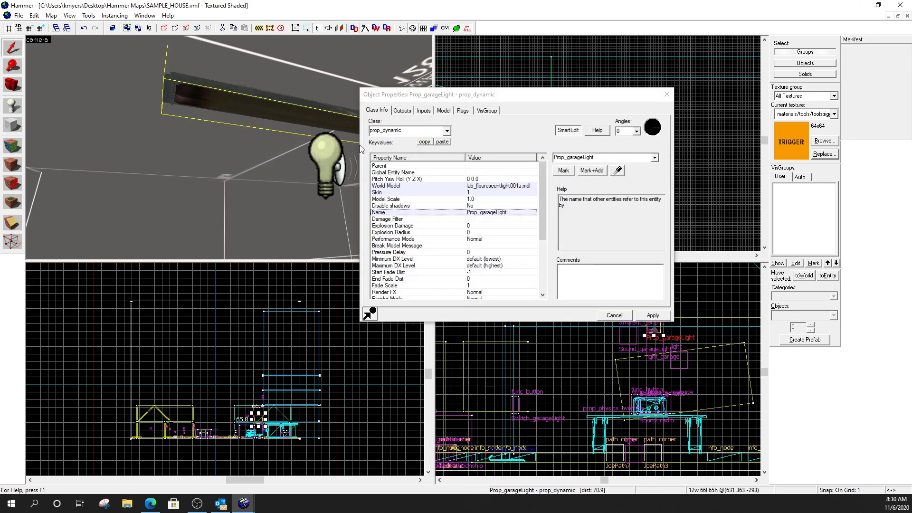
{"action": "left_click", "coordinate": [411, 186]}
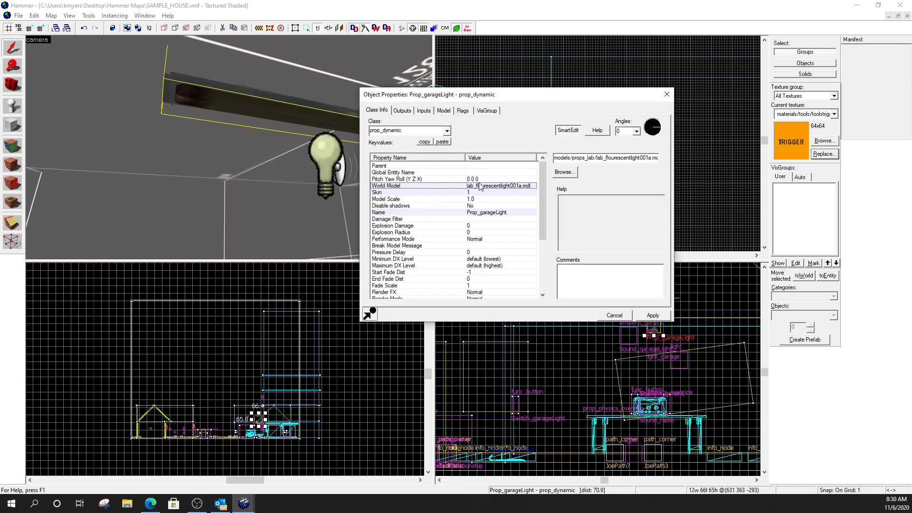
{"action": "left_click", "coordinate": [565, 172]}
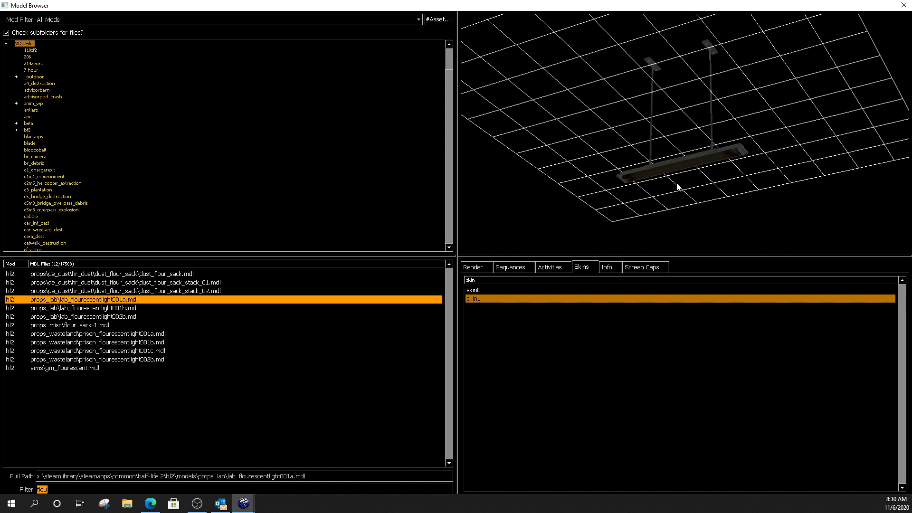
Compare skin0 and skin1 of lab_flourescentlight001a.mdl, choose the model with skin1 and close the garage light's properties
{"action": "left_click", "coordinate": [483, 269]}
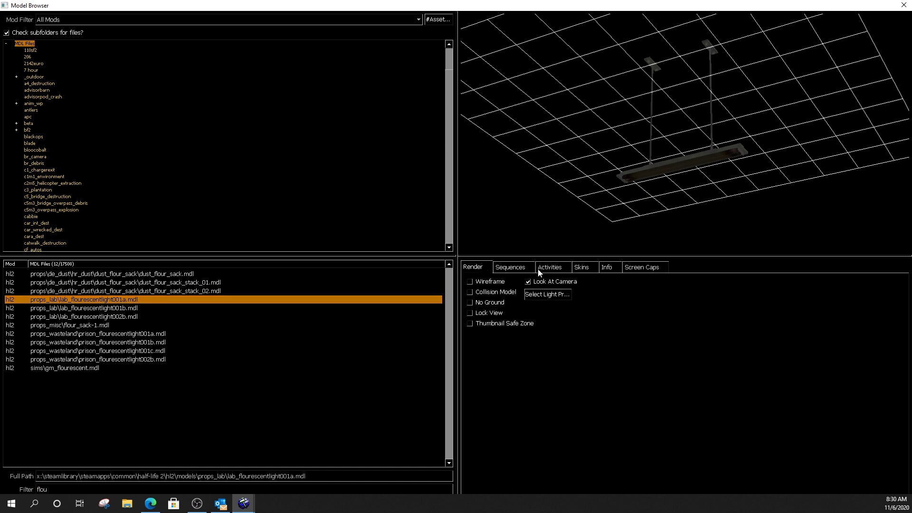
{"action": "left_click", "coordinate": [584, 268]}
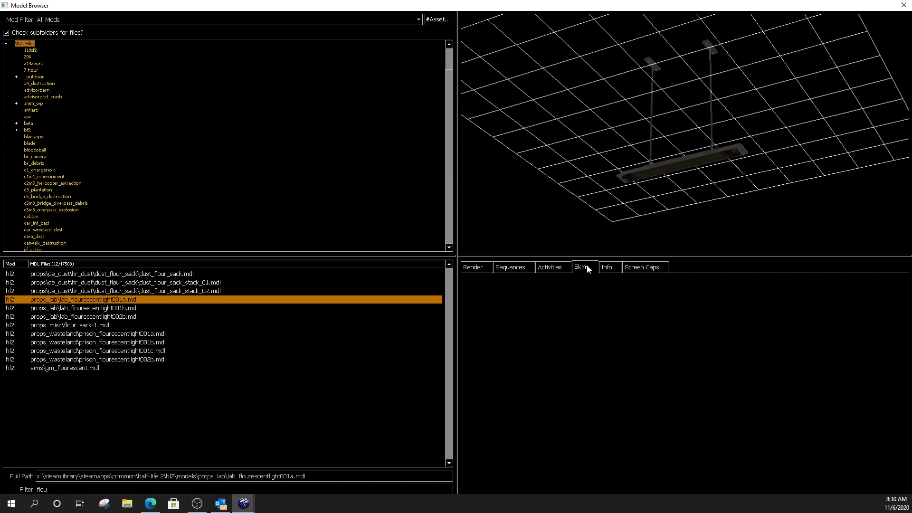
{"action": "left_click", "coordinate": [487, 291]}
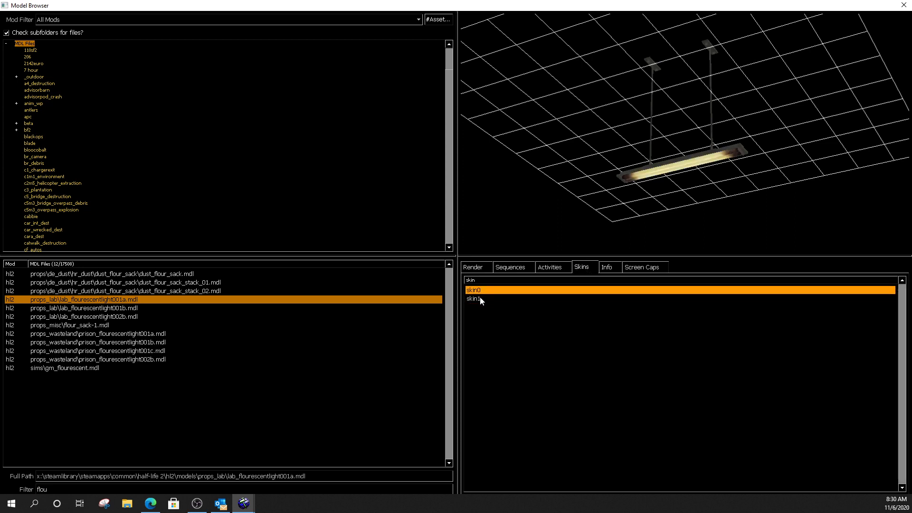
{"action": "left_click", "coordinate": [480, 298]}
{"action": "left_click", "coordinate": [479, 292]}
{"action": "left_click", "coordinate": [480, 299]}
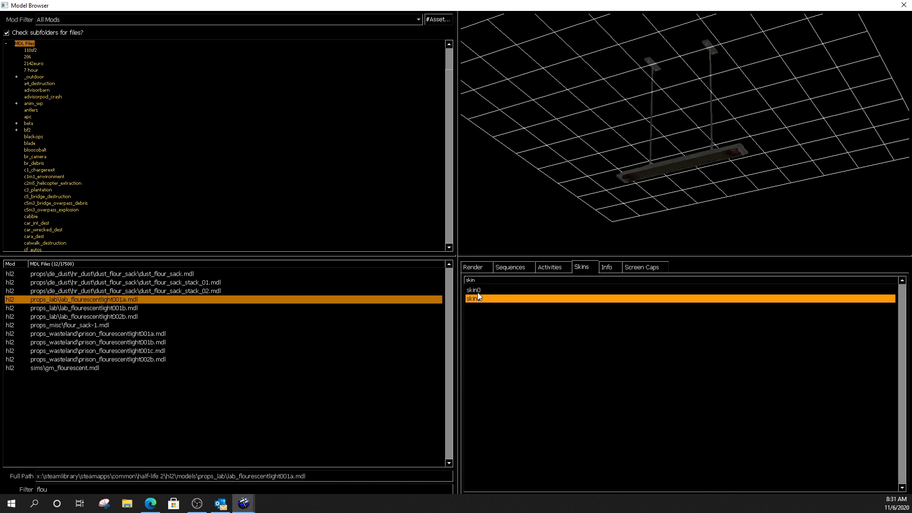
{"action": "left_click", "coordinate": [479, 291]}
{"action": "left_click", "coordinate": [479, 299]}
{"action": "left_click", "coordinate": [479, 292]}
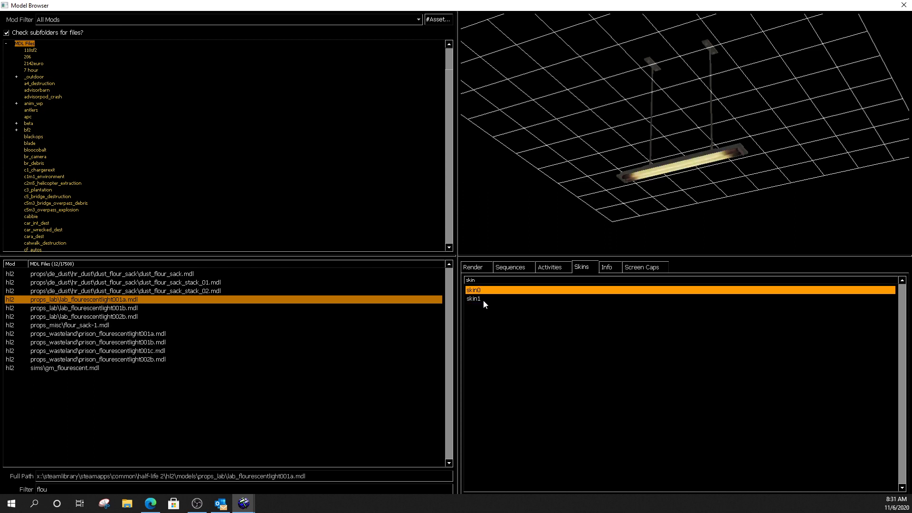
{"action": "left_click", "coordinate": [484, 299]}
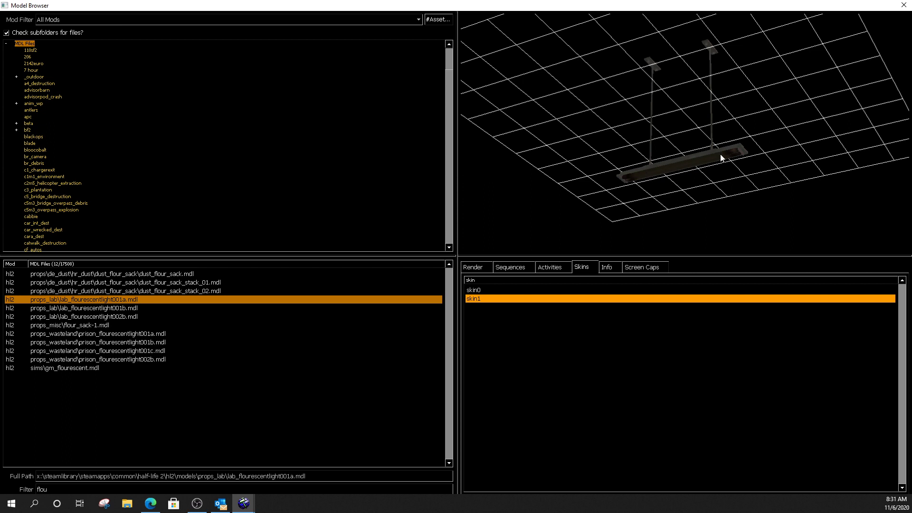
{"action": "left_click", "coordinate": [489, 289]}
{"action": "left_click", "coordinate": [480, 298]}
{"action": "left_click", "coordinate": [482, 290]}
{"action": "left_click", "coordinate": [483, 300]}
{"action": "left_click", "coordinate": [480, 291]}
{"action": "left_click", "coordinate": [480, 298]}
{"action": "left_click", "coordinate": [481, 290]}
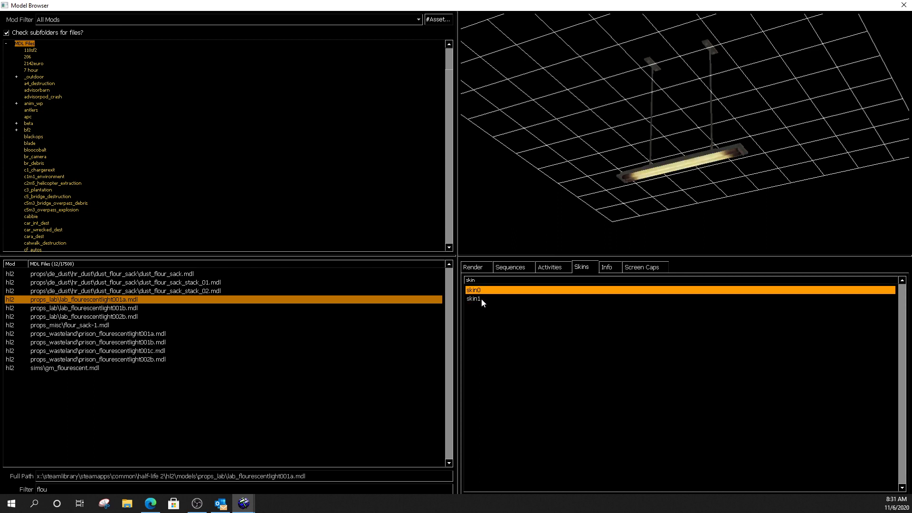
{"action": "left_click", "coordinate": [481, 300]}
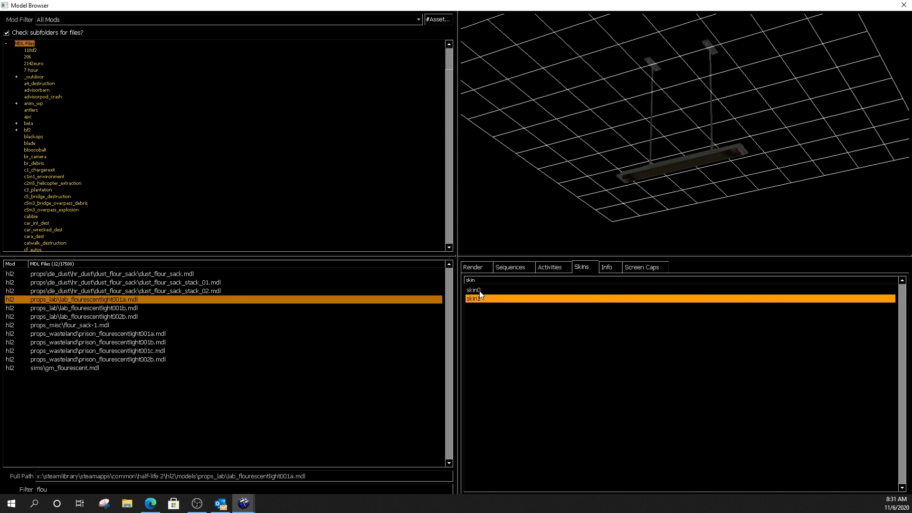
{"action": "left_click", "coordinate": [481, 291]}
{"action": "left_click", "coordinate": [477, 299]}
{"action": "left_click", "coordinate": [477, 291]}
{"action": "left_click", "coordinate": [479, 299]}
{"action": "double_click", "coordinate": [121, 300]}
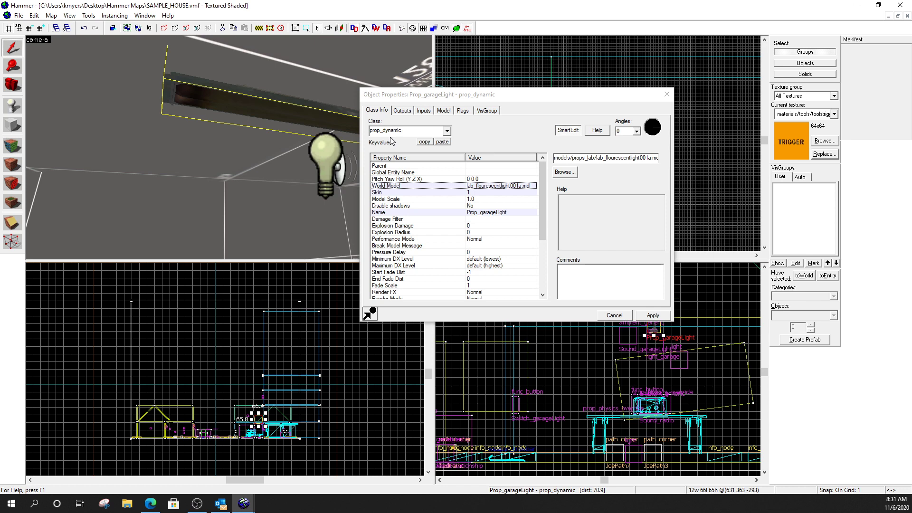
{"action": "left_click", "coordinate": [667, 94]}
Place a prop_dynamic entity on the wall near the garage light and return to selection mode
{"action": "left_click", "coordinate": [12, 107]}
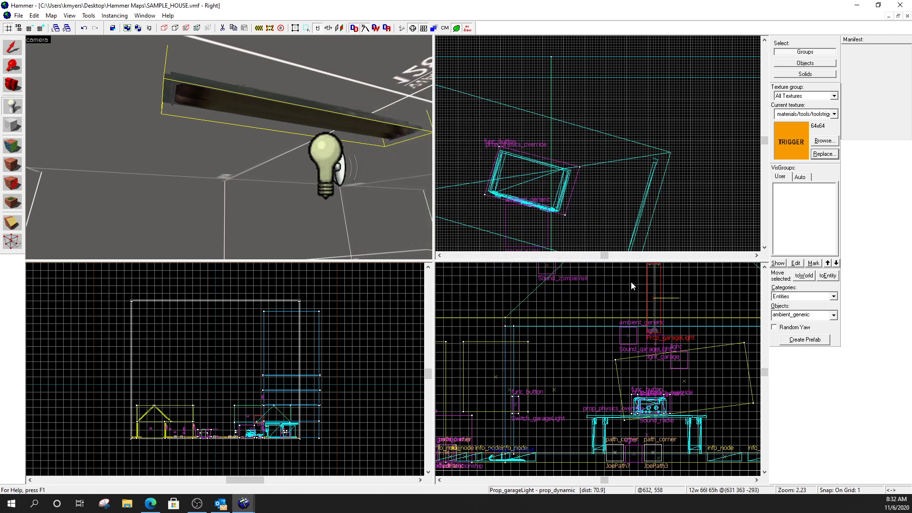
{"action": "left_click", "coordinate": [783, 317]}
{"action": "type", "text": "prop"}
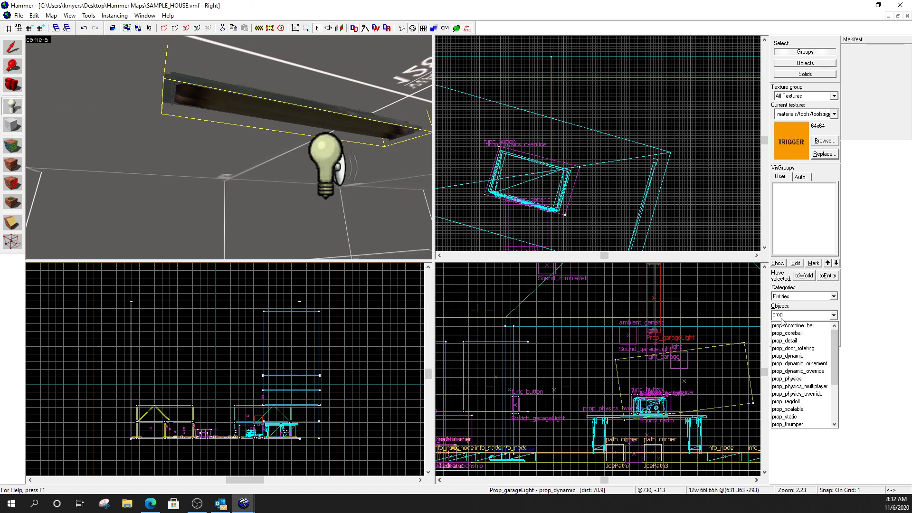
{"action": "type", "text": "_dyn"}
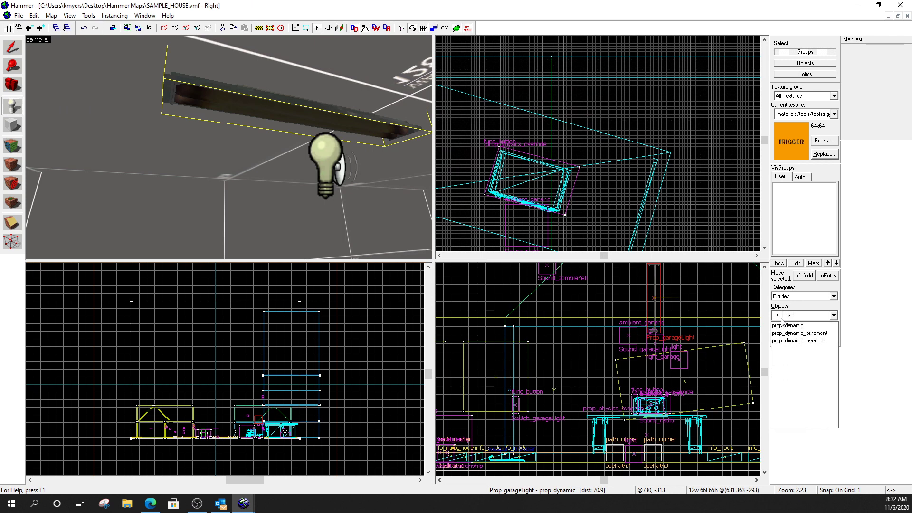
{"action": "left_click", "coordinate": [785, 326]}
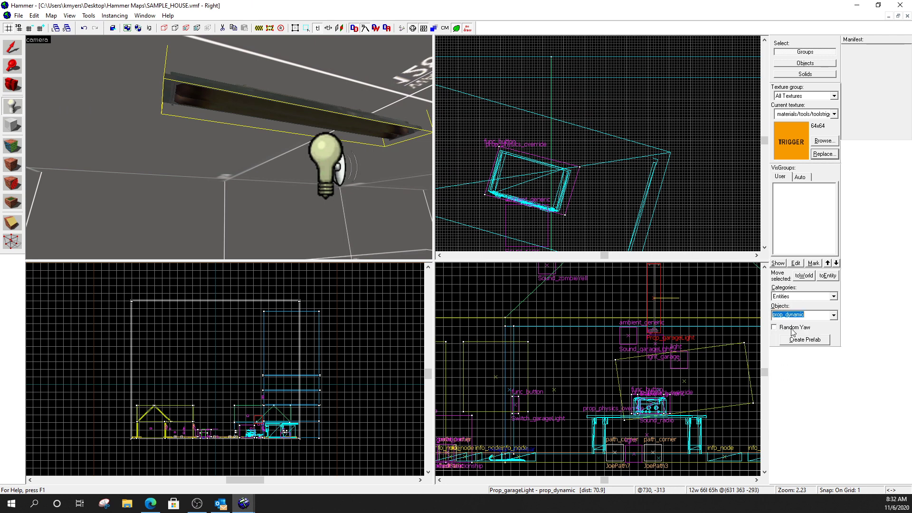
{"action": "left_click", "coordinate": [106, 140]}
{"action": "left_click", "coordinate": [13, 48]}
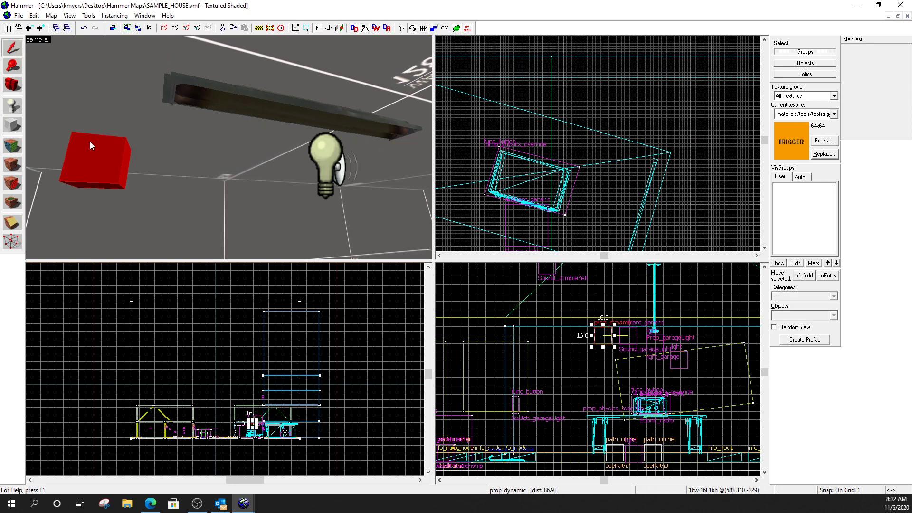
Compare both skins of lab_flourescentlight001b.mdl and assign that model with skin1 as the new prop_dynamic's world model
{"action": "double_click", "coordinate": [99, 158]}
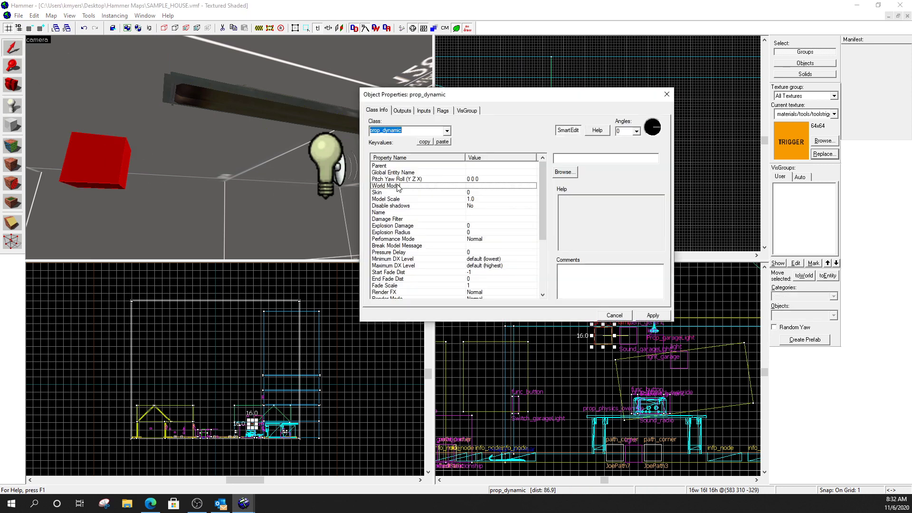
{"action": "left_click", "coordinate": [564, 172]}
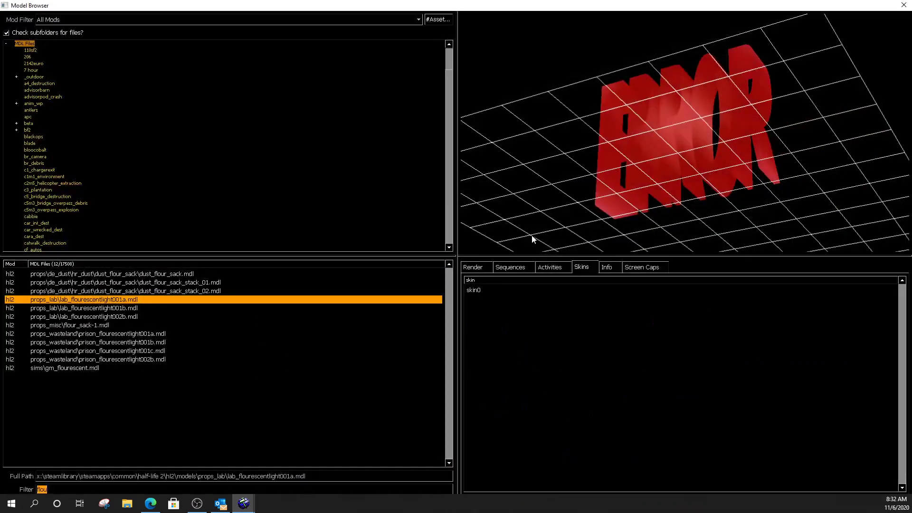
{"action": "left_click", "coordinate": [126, 310]}
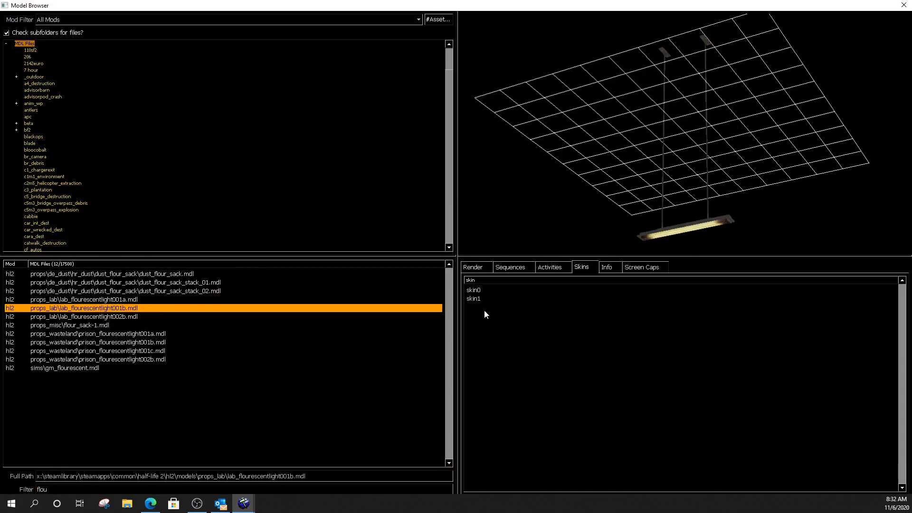
{"action": "left_click", "coordinate": [478, 290]}
{"action": "left_click", "coordinate": [478, 299]}
{"action": "left_click", "coordinate": [476, 290]}
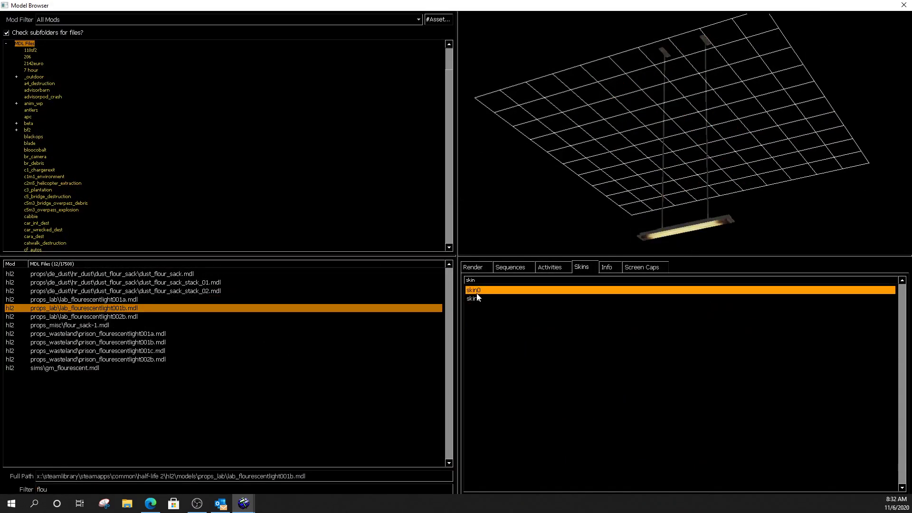
{"action": "left_click", "coordinate": [478, 297]}
{"action": "left_click", "coordinate": [477, 291]}
{"action": "left_click", "coordinate": [478, 299]}
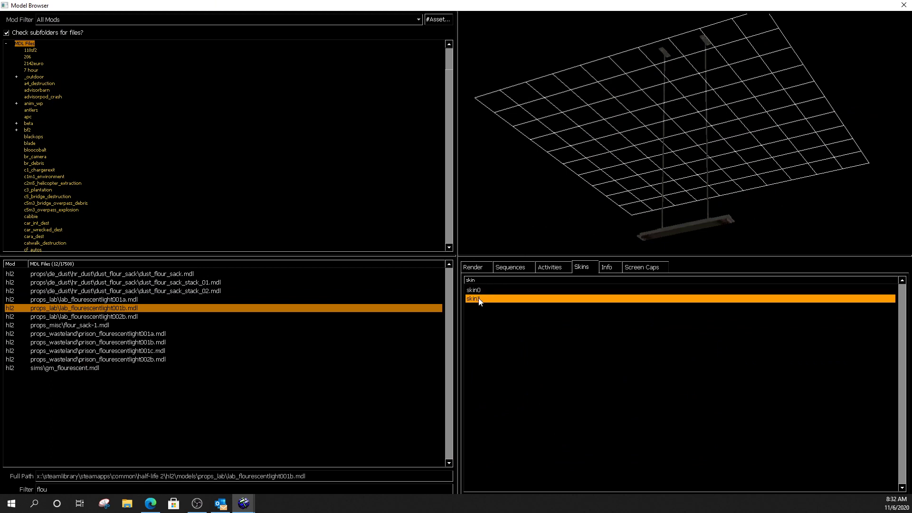
{"action": "double_click", "coordinate": [123, 306]}
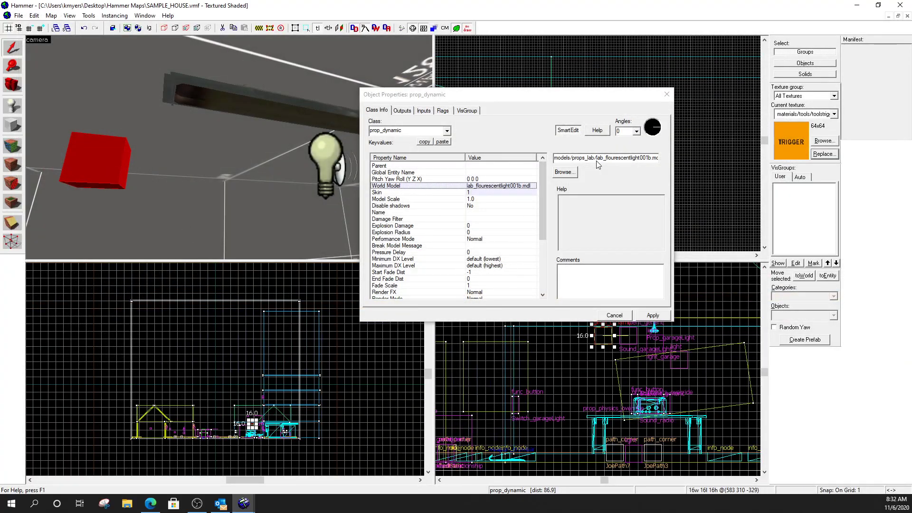
{"action": "left_click", "coordinate": [667, 94]}
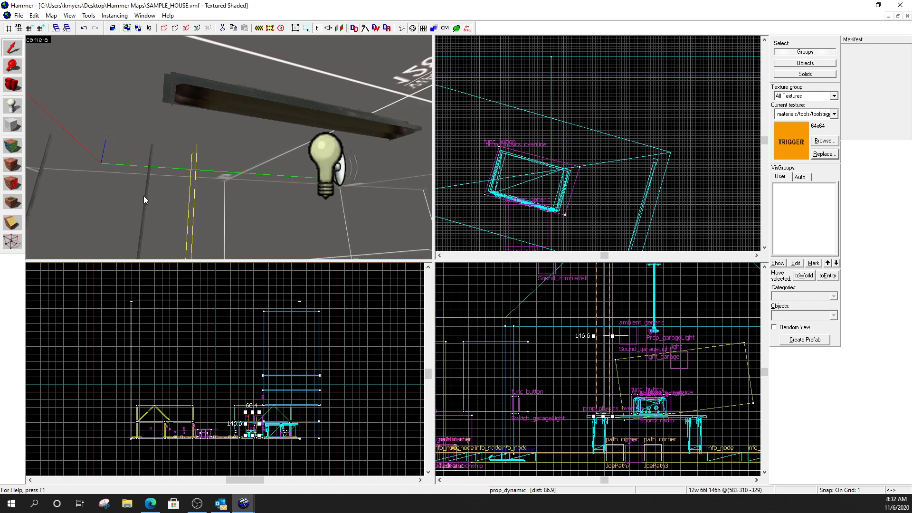
Inspect the newly placed hanging light prop up close and delete it
{"action": "key", "text": "z"}
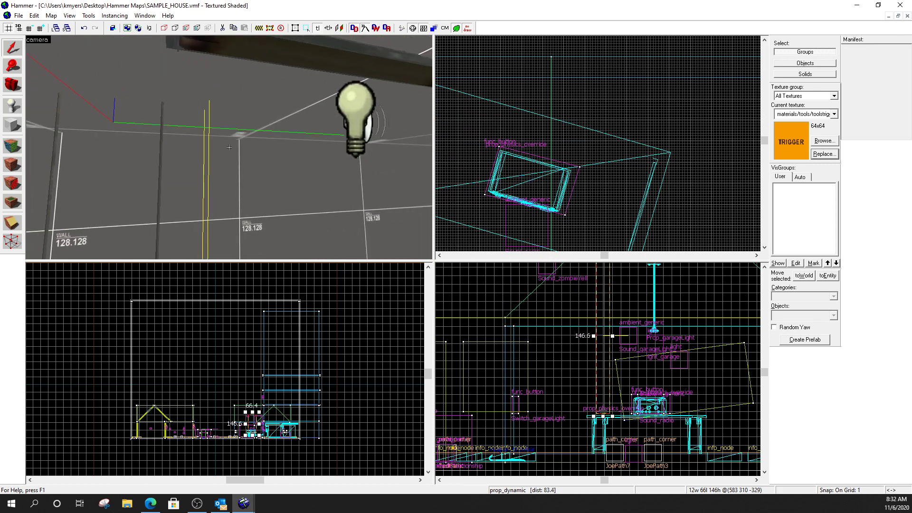
{"action": "key", "text": "s"}
{"action": "key", "text": "w"}
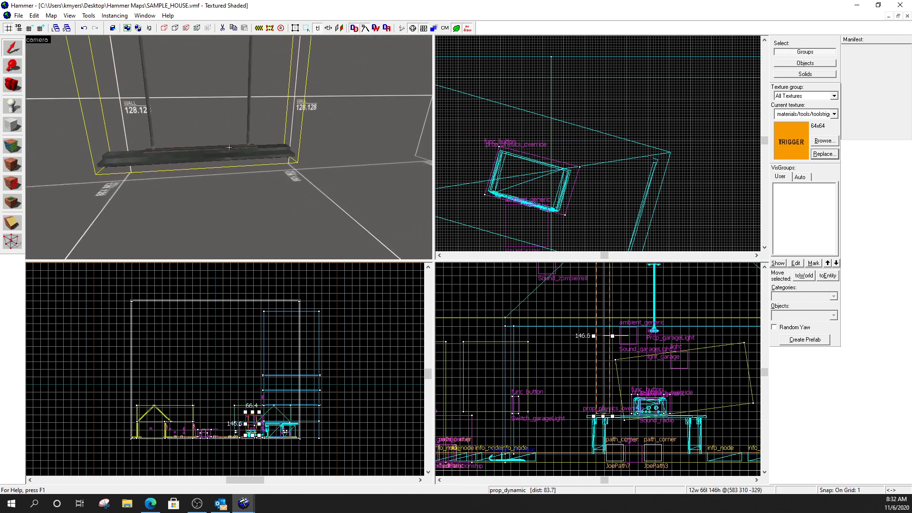
{"action": "key", "text": "Delete"}
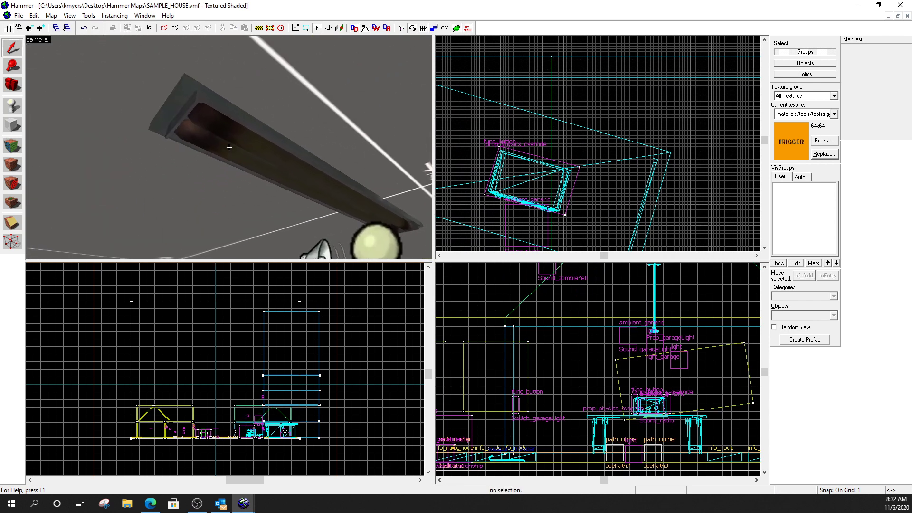
Reopen the original garage light's properties, review its Parent and Name fields, apply and close them
{"action": "key", "text": "z"}
{"action": "double_click", "coordinate": [230, 148]}
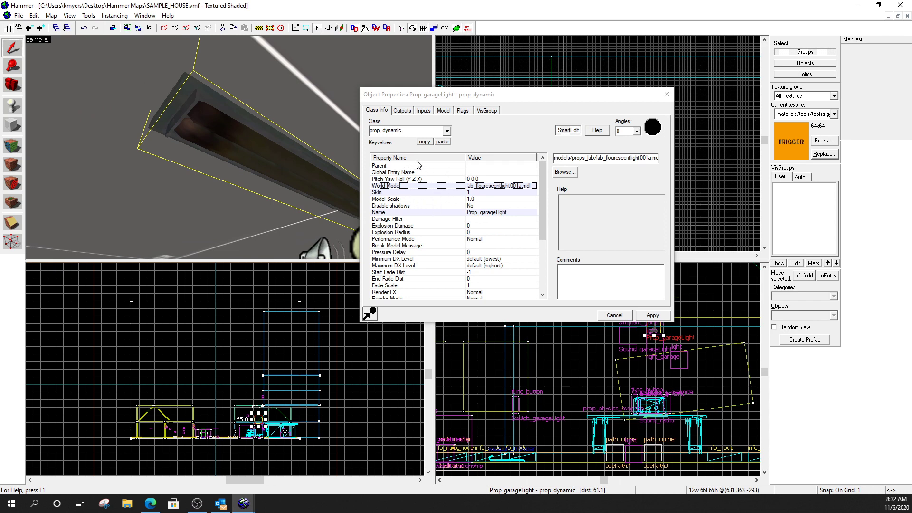
{"action": "left_click", "coordinate": [476, 166]}
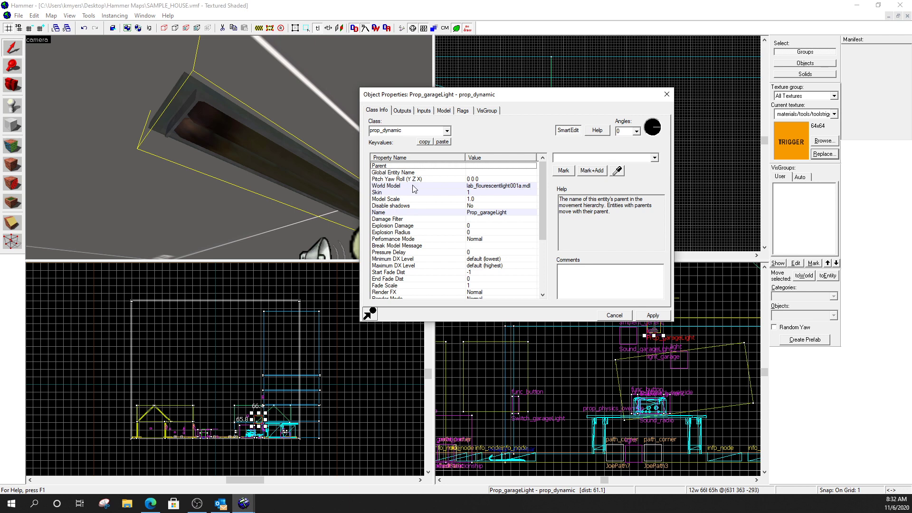
{"action": "left_click", "coordinate": [380, 213]}
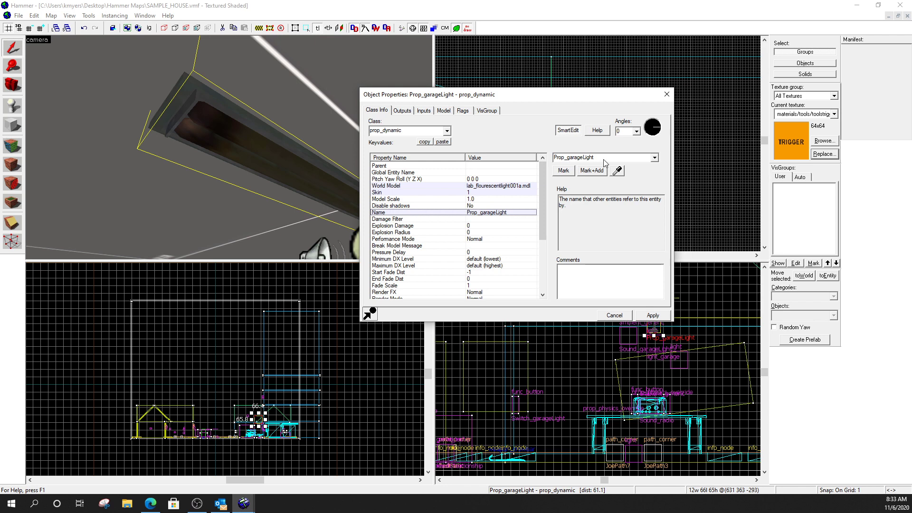
{"action": "left_click", "coordinate": [645, 319]}
{"action": "left_click", "coordinate": [667, 94]}
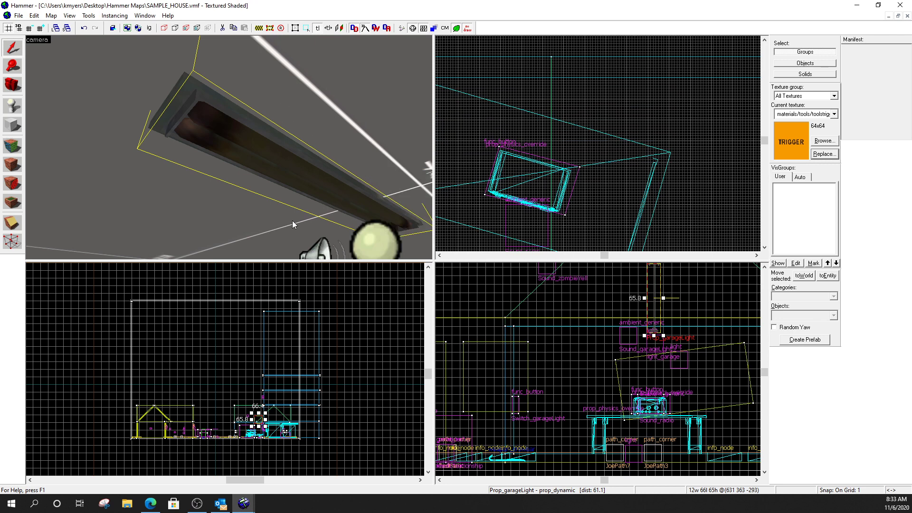
Bring the garage light's bulb entity into close view, set the entity tool's object to light, and return to selection mode
{"action": "key", "text": "z"}
{"action": "key", "text": "w"}
{"action": "key", "text": "a"}
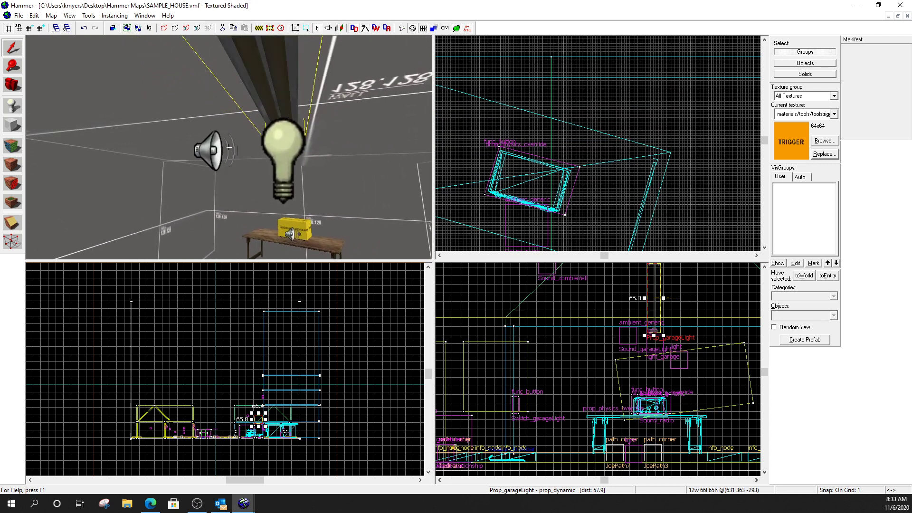
{"action": "key", "text": "w"}
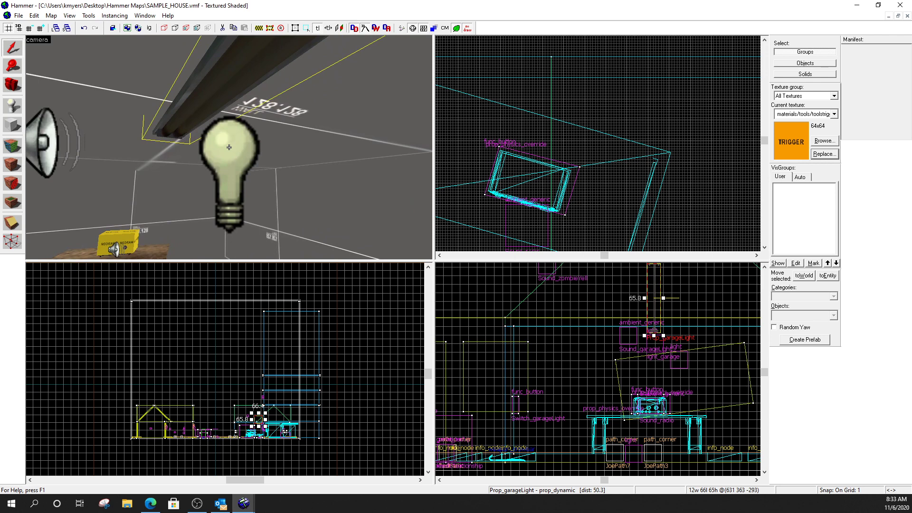
{"action": "left_click", "coordinate": [12, 106]}
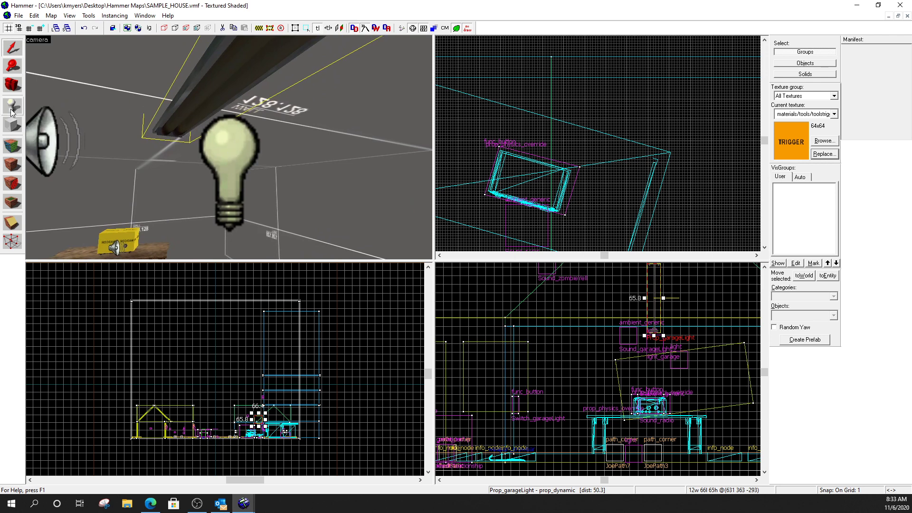
{"action": "left_click", "coordinate": [777, 318]}
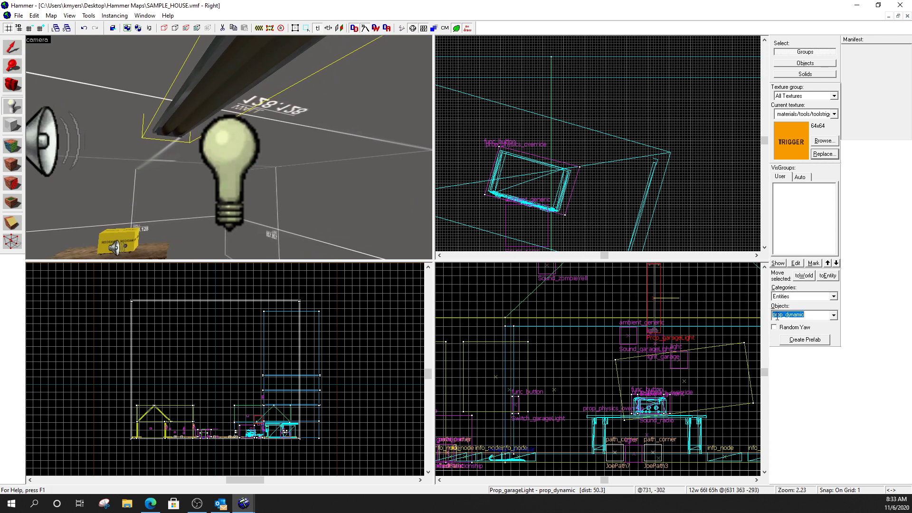
{"action": "type", "text": "light"}
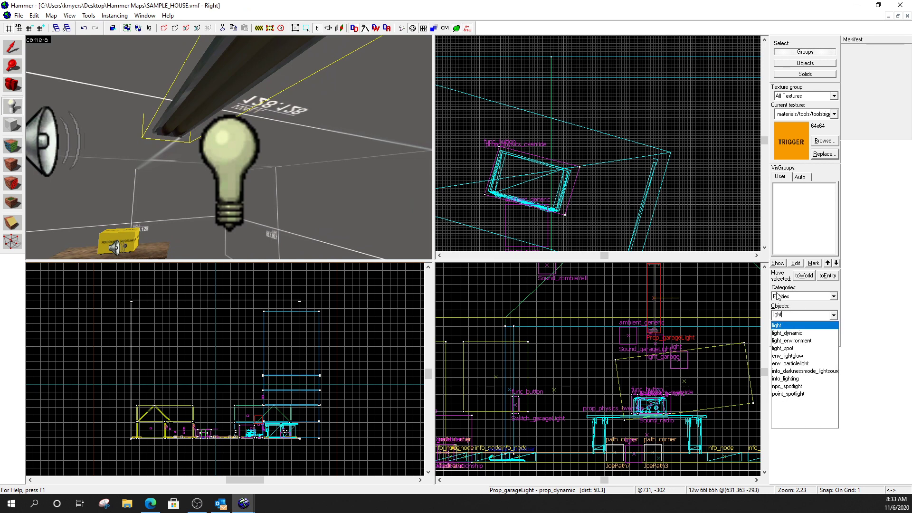
{"action": "left_click", "coordinate": [134, 97]}
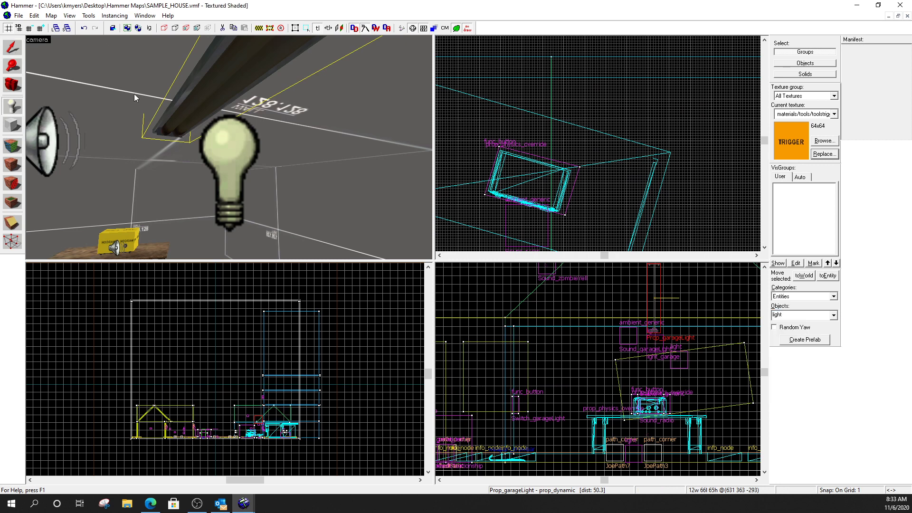
{"action": "left_click", "coordinate": [13, 48]}
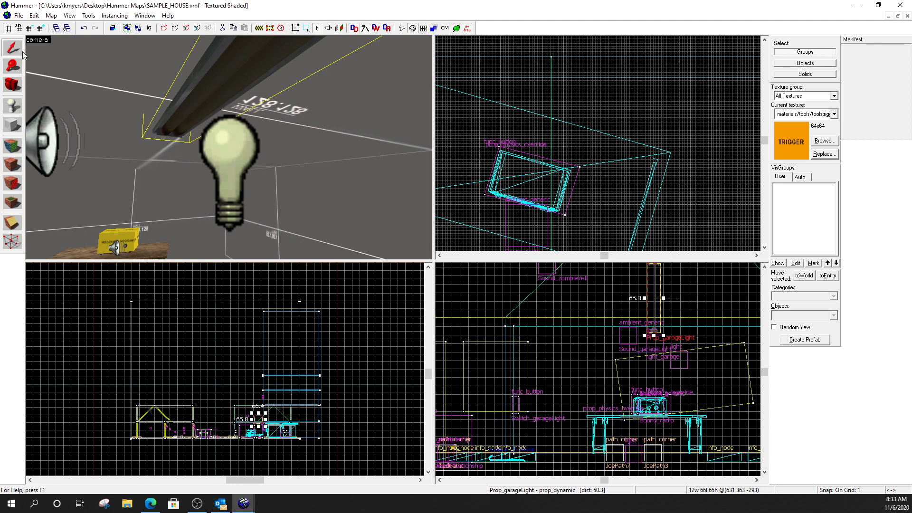
Open the properties of the light_garage entity and review its brightness color and flags
{"action": "left_click", "coordinate": [218, 141]}
{"action": "double_click", "coordinate": [227, 150]}
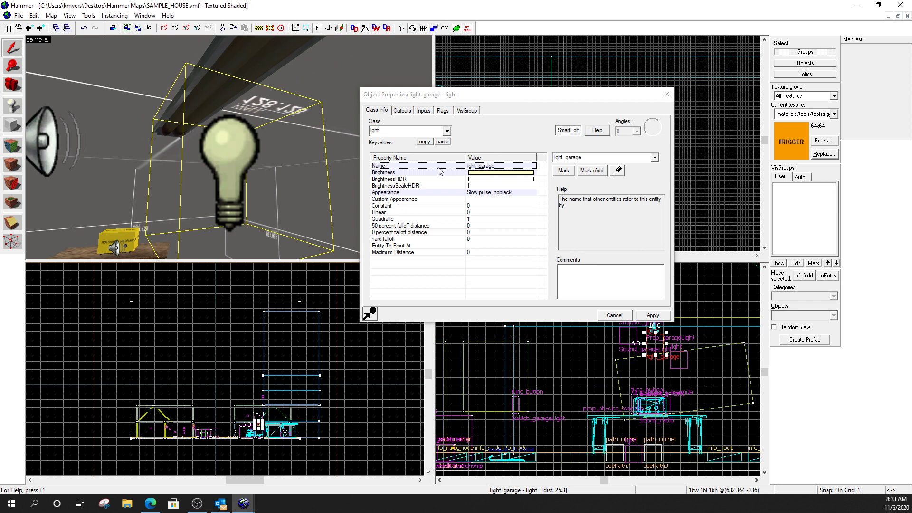
{"action": "left_click", "coordinate": [480, 176]}
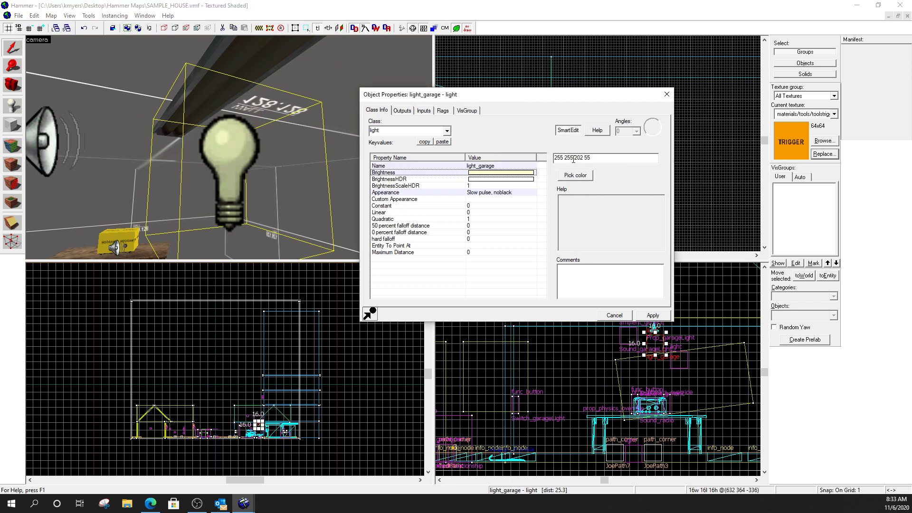
{"action": "left_click", "coordinate": [443, 111]}
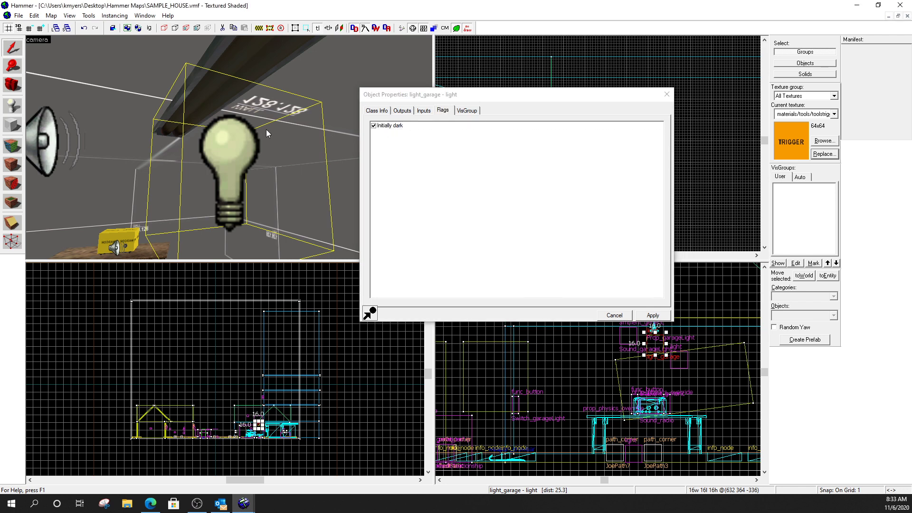
{"action": "left_click", "coordinate": [384, 111]}
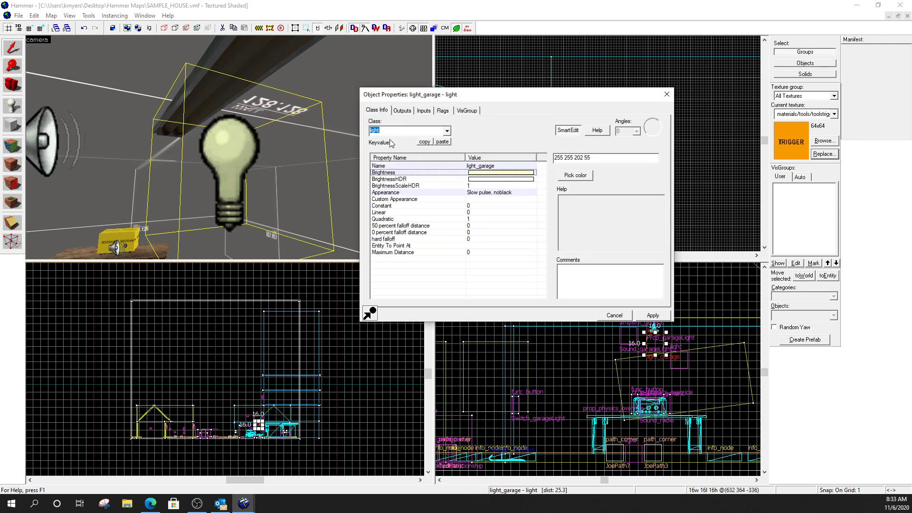
Check the fluorescent prop_dynamic's Name field, recheck the light_garage entity's flags, and close the properties
{"action": "left_click", "coordinate": [258, 55]}
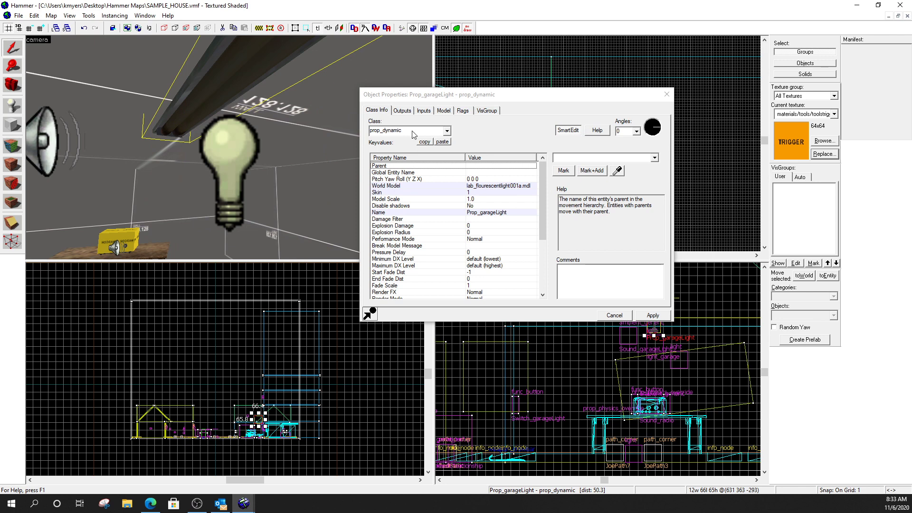
{"action": "left_click", "coordinate": [389, 213]}
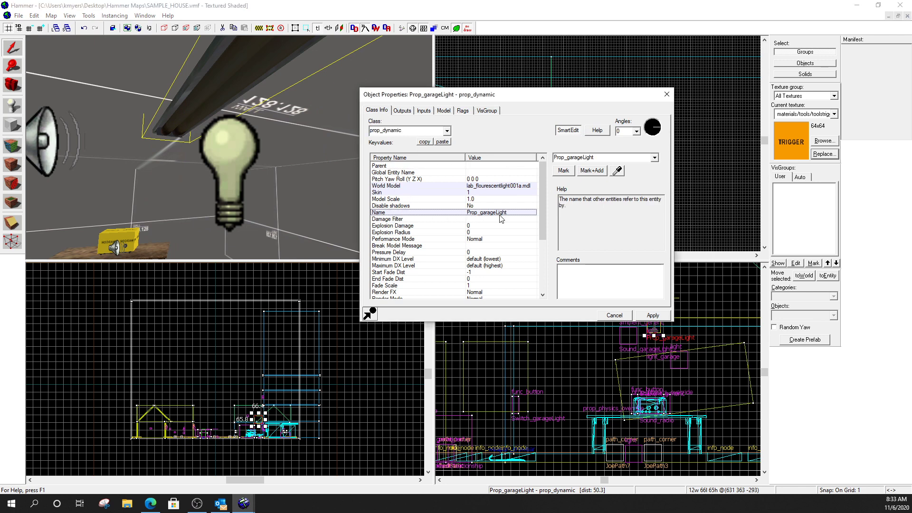
{"action": "left_click", "coordinate": [247, 163]}
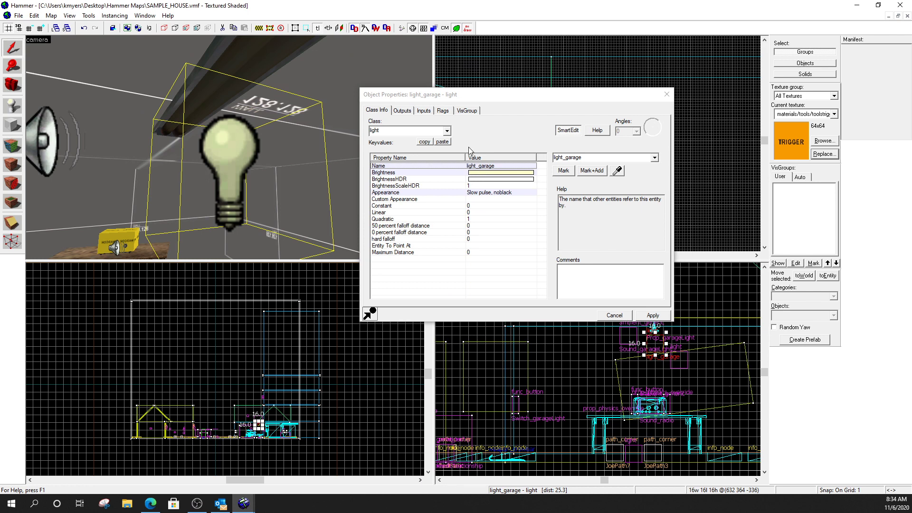
{"action": "left_click", "coordinate": [443, 111]}
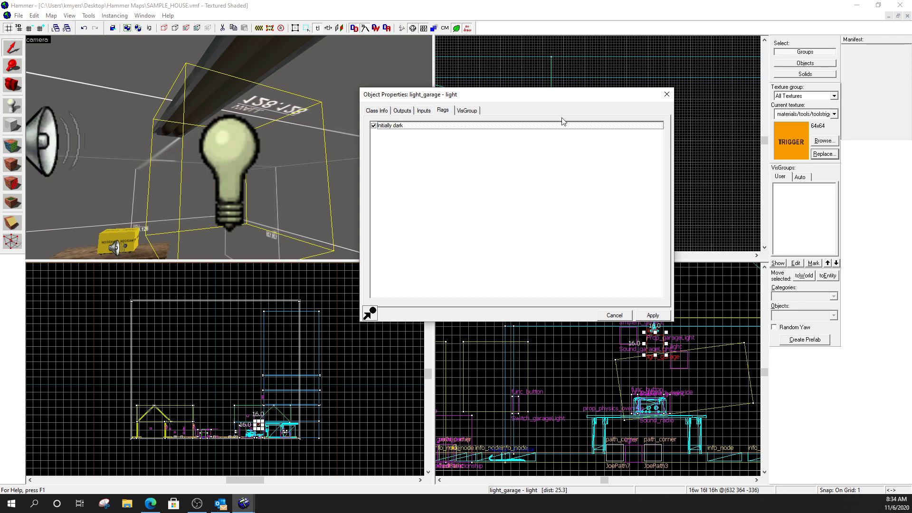
{"action": "left_click", "coordinate": [667, 94]}
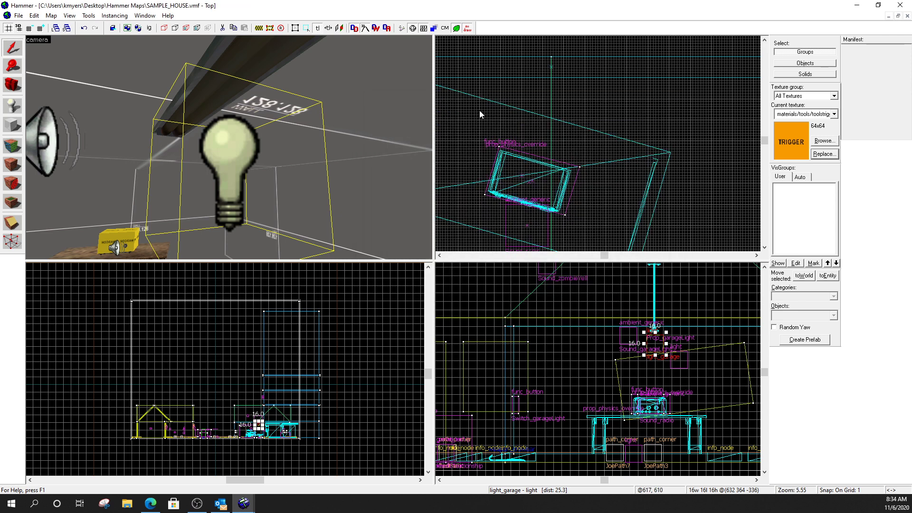
Move the Sound_garageLight ambient_generic beneath the fluorescent light fixture, centered at about (631, 371, -341)
{"action": "key", "text": "z"}
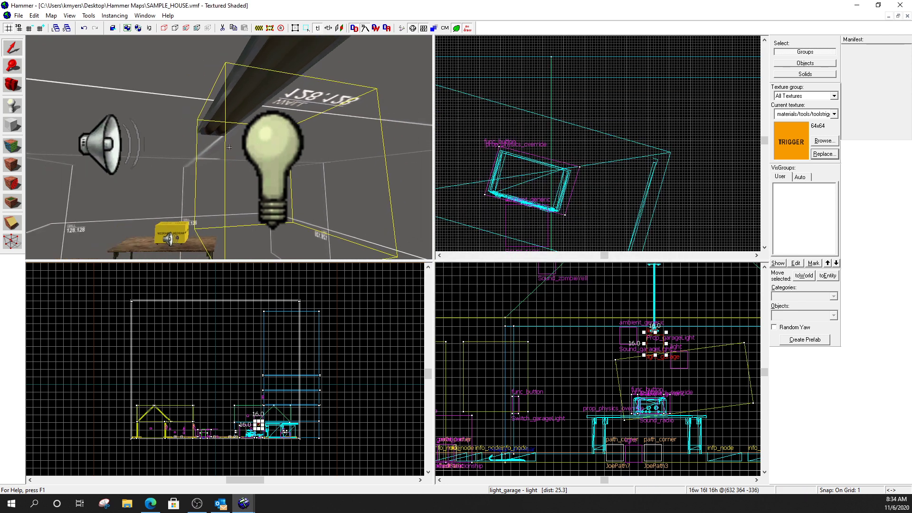
{"action": "key", "text": "a"}
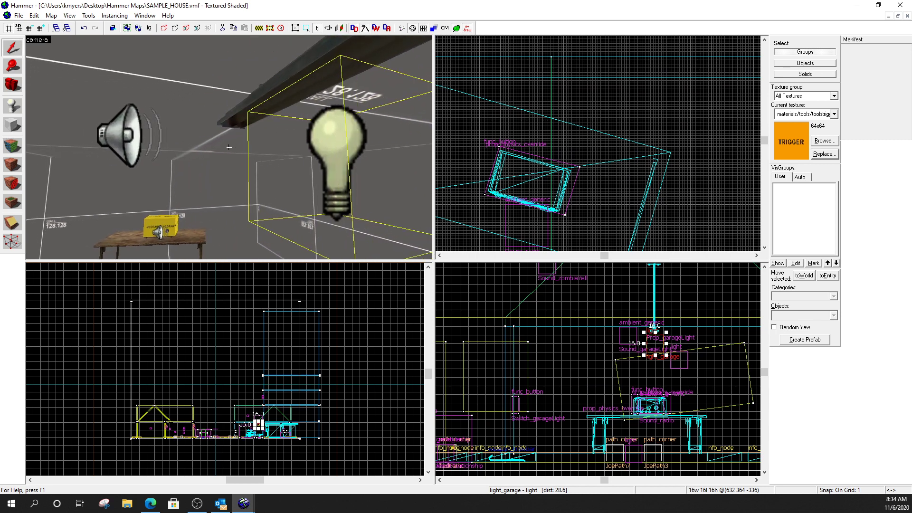
{"action": "left_click", "coordinate": [125, 137]}
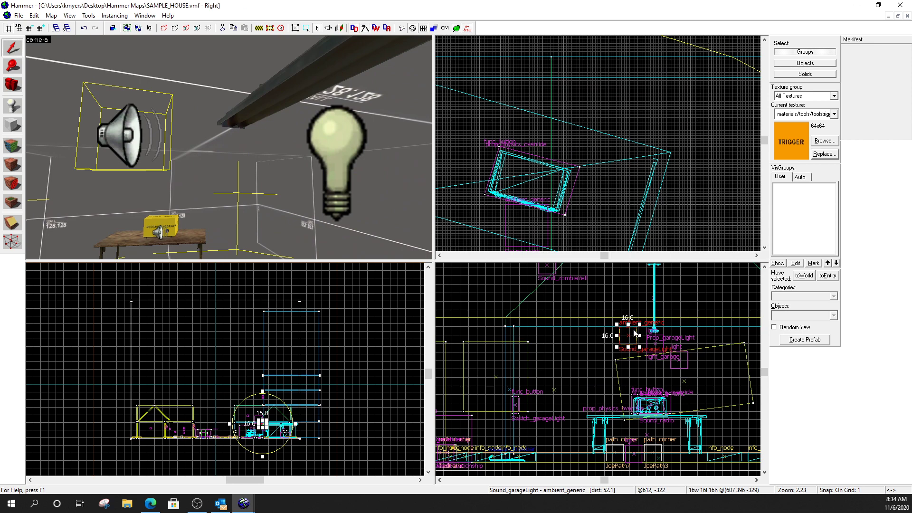
{"action": "left_click_drag", "start_coordinate": [637, 335], "coordinate": [658, 350]}
{"action": "scroll", "coordinate": [653, 208], "scroll_direction": "down", "scroll_amount": 10}
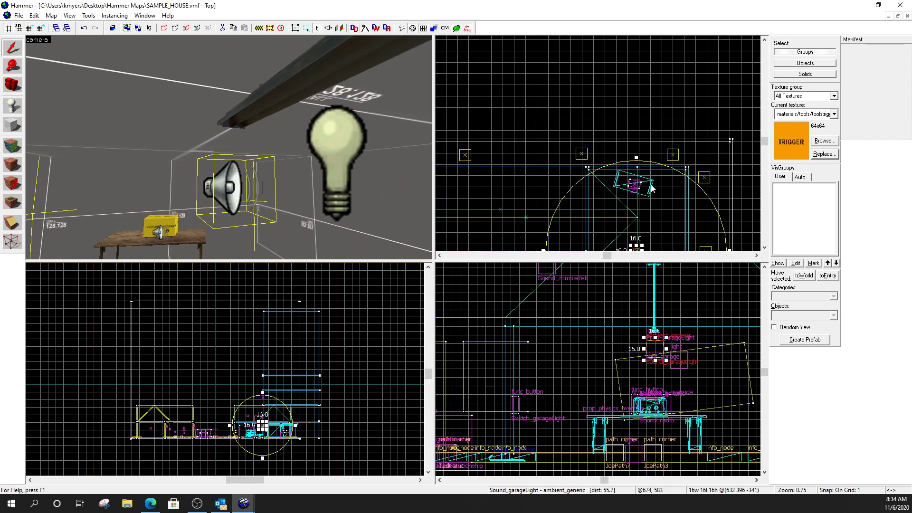
{"action": "scroll", "coordinate": [651, 220], "scroll_direction": "up", "scroll_amount": 8}
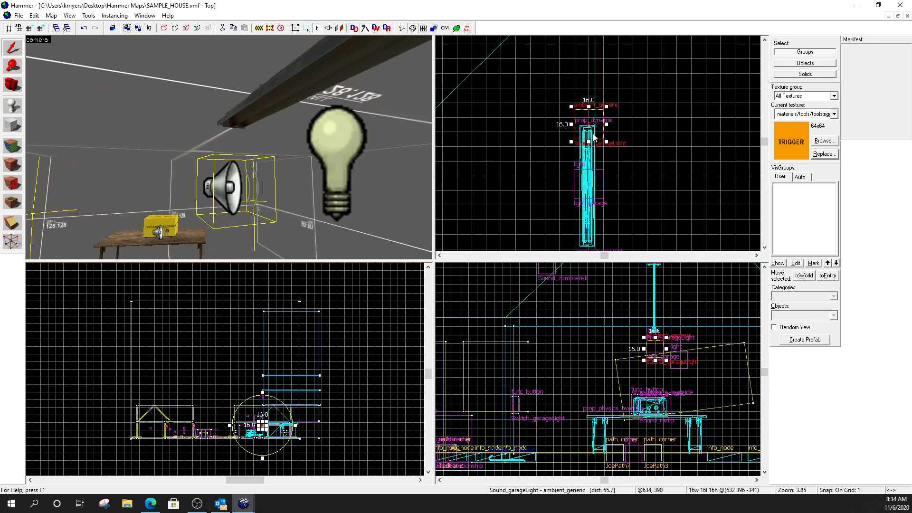
{"action": "left_click_drag", "start_coordinate": [595, 167], "coordinate": [595, 169]}
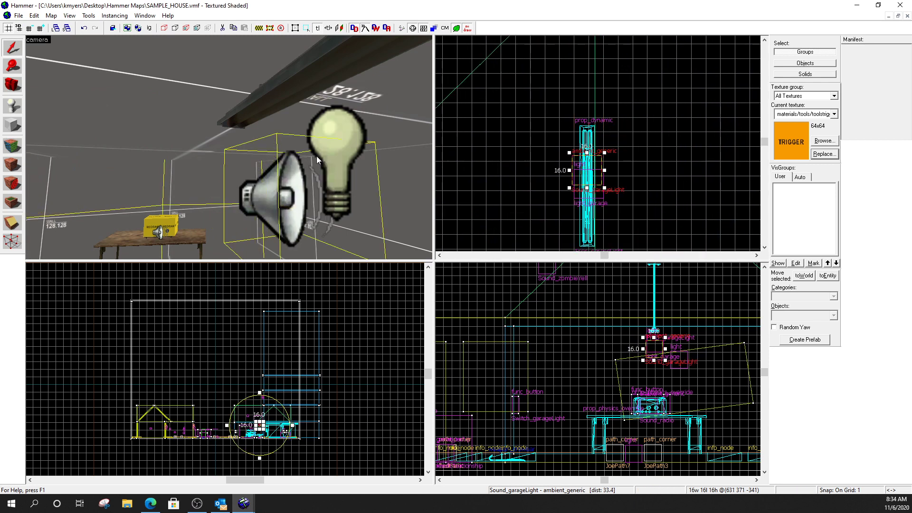
Review the name, sound file, volume and flags of Sound_garageLight, apply its properties and close them
{"action": "double_click", "coordinate": [257, 192]}
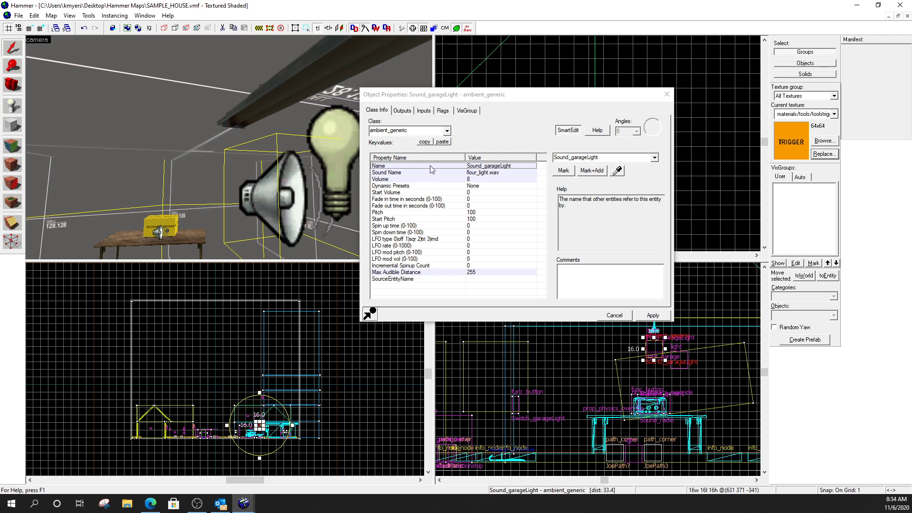
{"action": "left_click", "coordinate": [407, 174]}
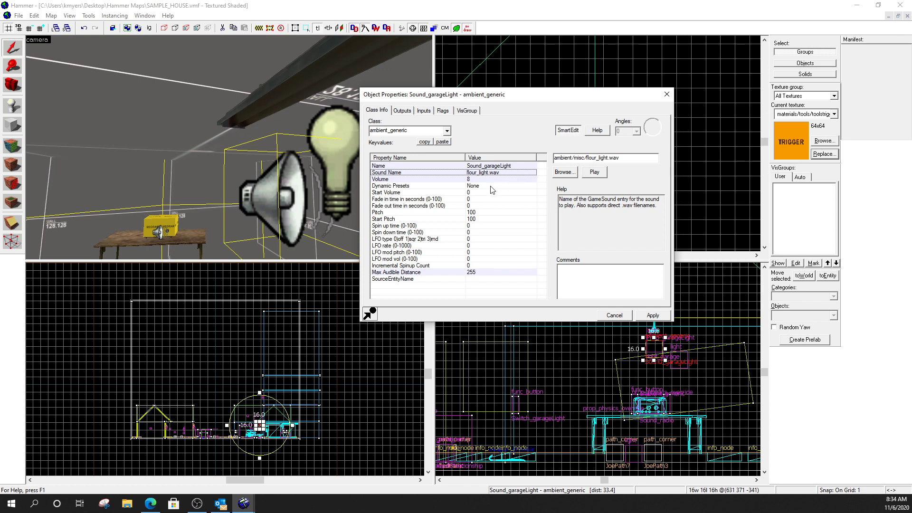
{"action": "left_click", "coordinate": [286, 192]}
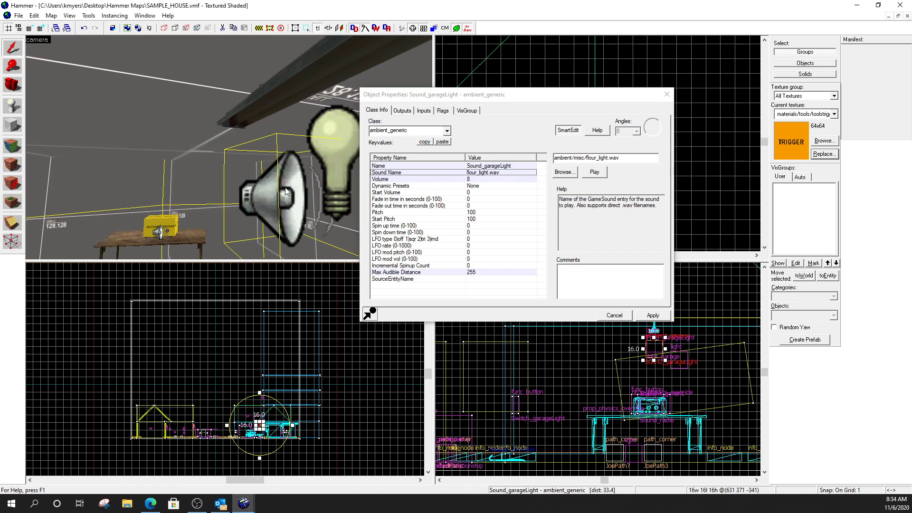
{"action": "left_click", "coordinate": [390, 166]}
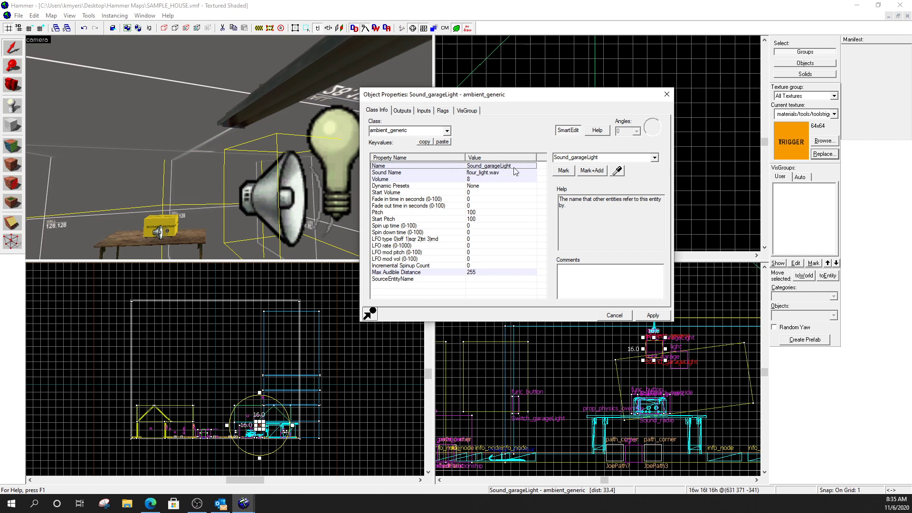
{"action": "left_click", "coordinate": [433, 175]}
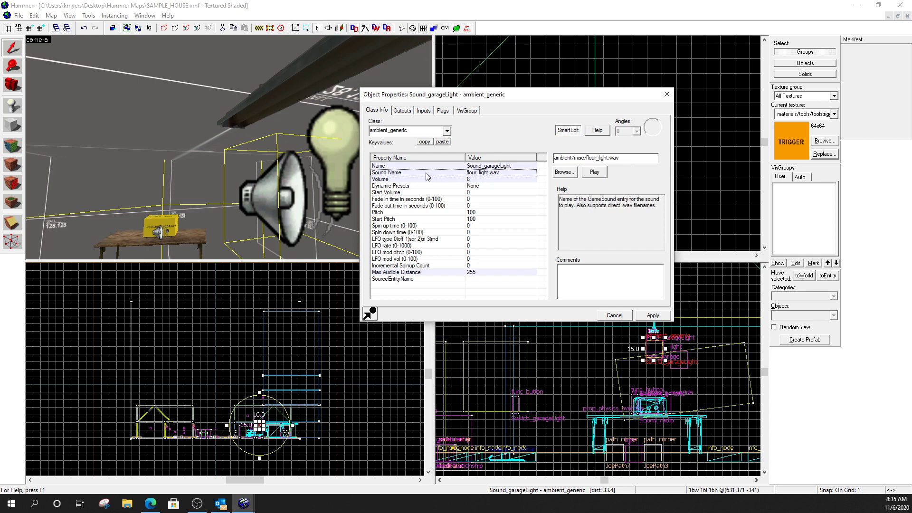
{"action": "left_click", "coordinate": [410, 179]}
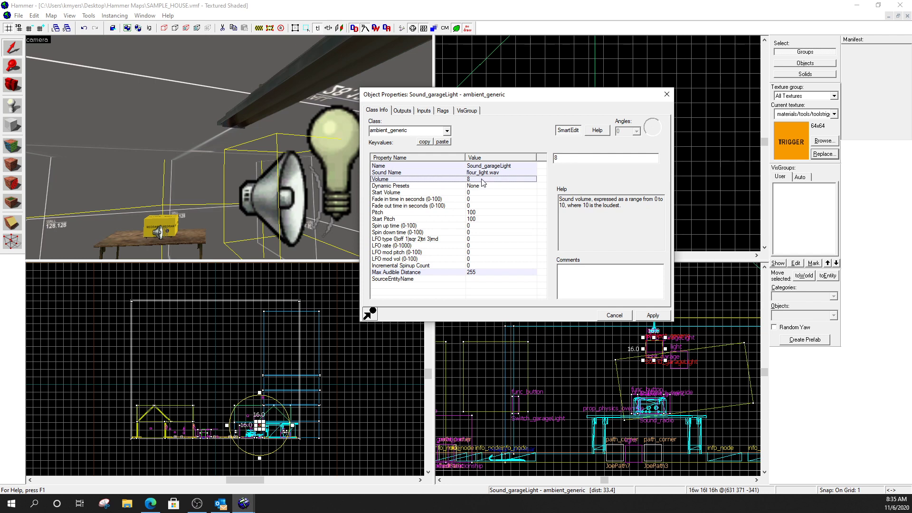
{"action": "left_click", "coordinate": [443, 111]}
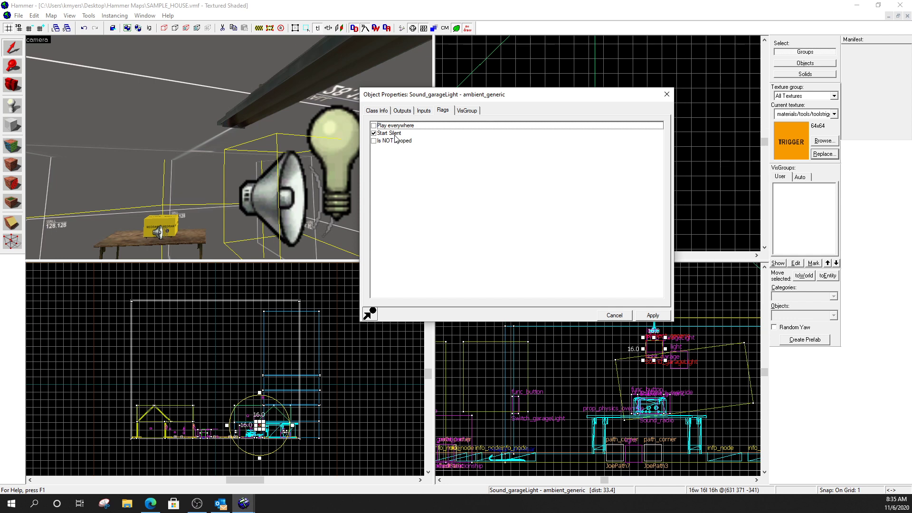
{"action": "left_click", "coordinate": [645, 317]}
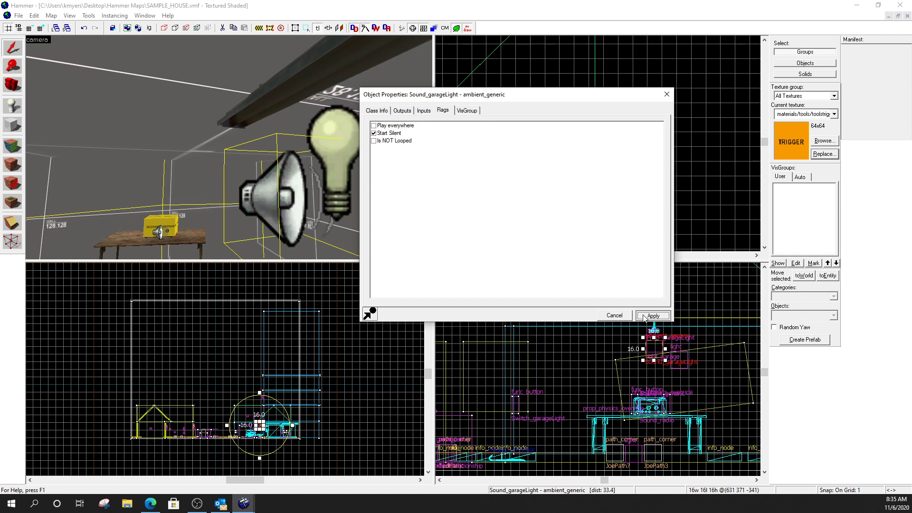
{"action": "left_click", "coordinate": [667, 94]}
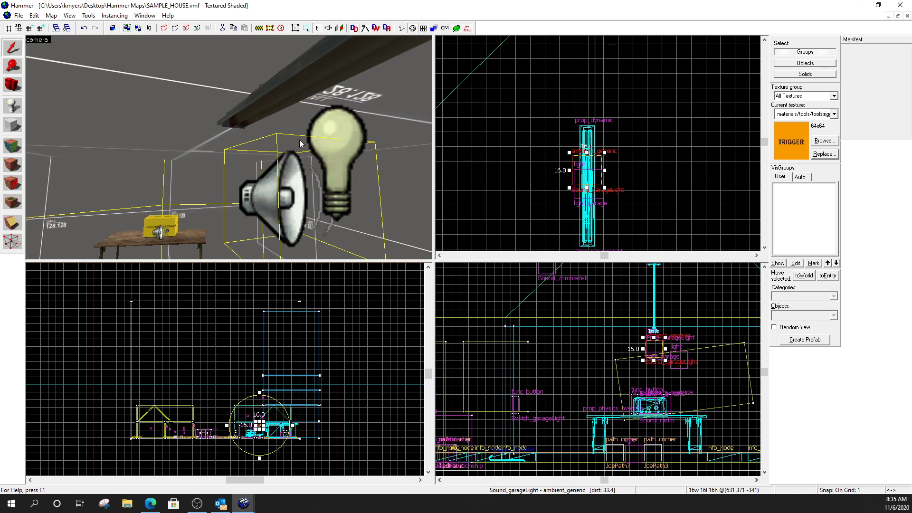
Select the garage light's func_button switch on the wall and open its properties
{"action": "key", "text": "z"}
{"action": "key", "text": "w"}
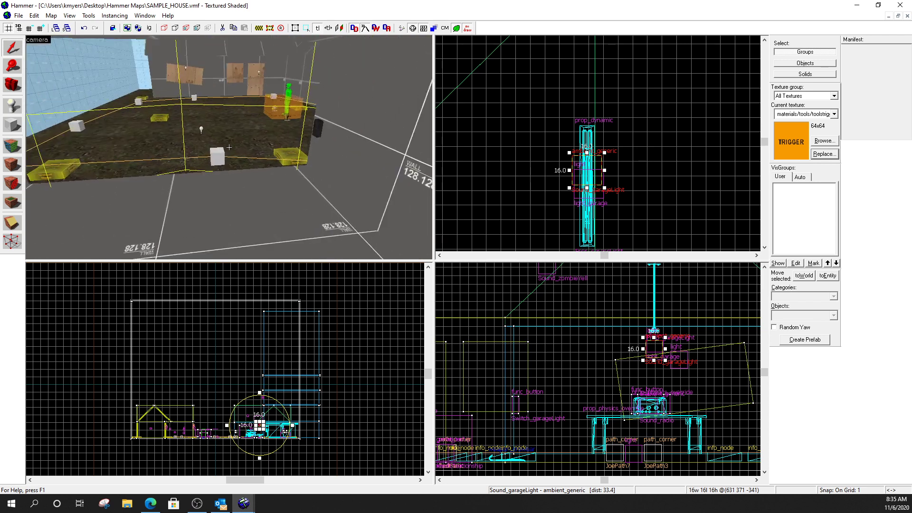
{"action": "key", "text": "w"}
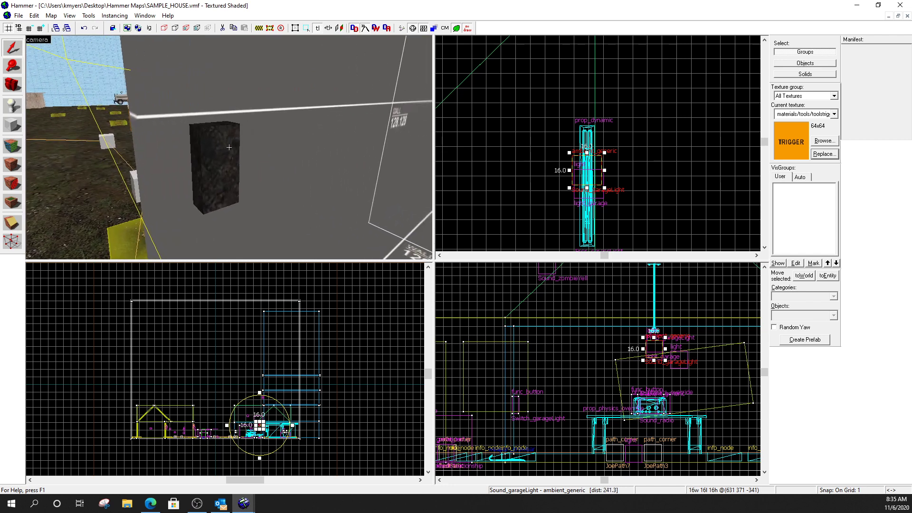
{"action": "left_click", "coordinate": [229, 147]}
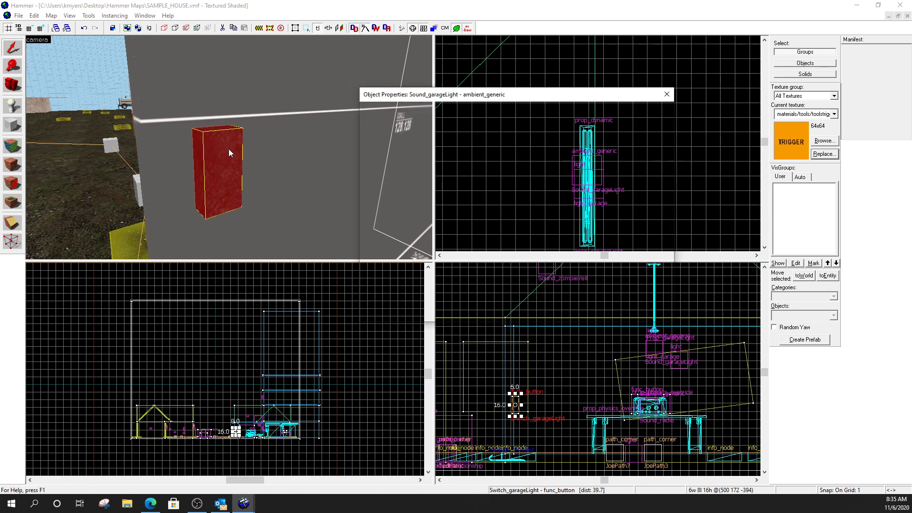
{"action": "double_click", "coordinate": [229, 149]}
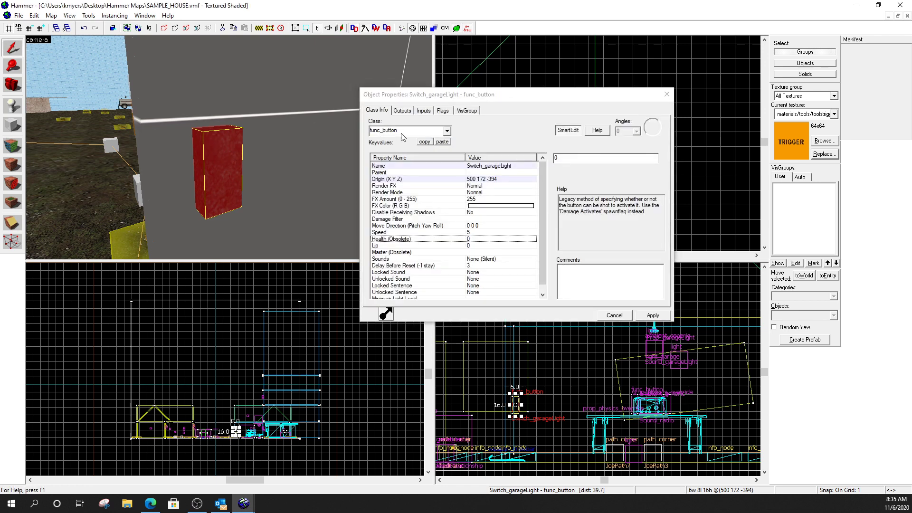
Review the enabled flags and the Name field of the garage light's func_button
{"action": "left_click", "coordinate": [443, 113]}
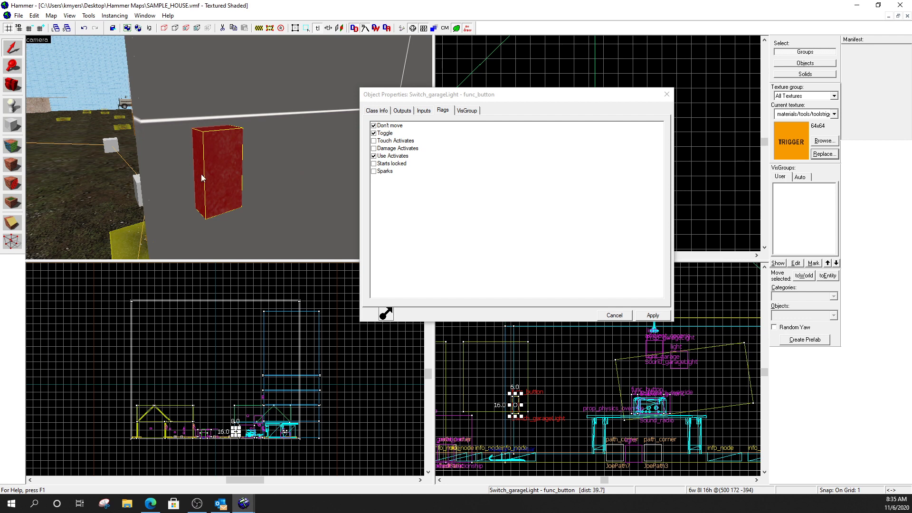
{"action": "left_click", "coordinate": [378, 111]}
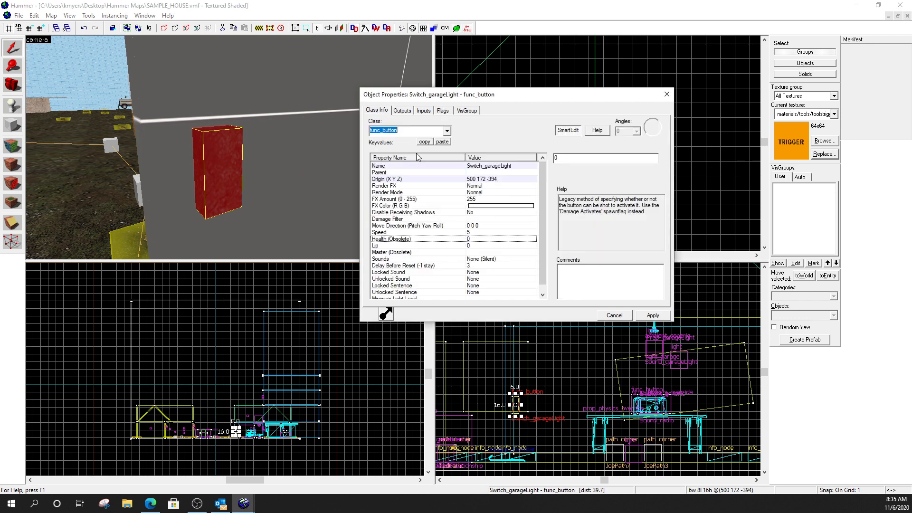
{"action": "left_click", "coordinate": [470, 165]}
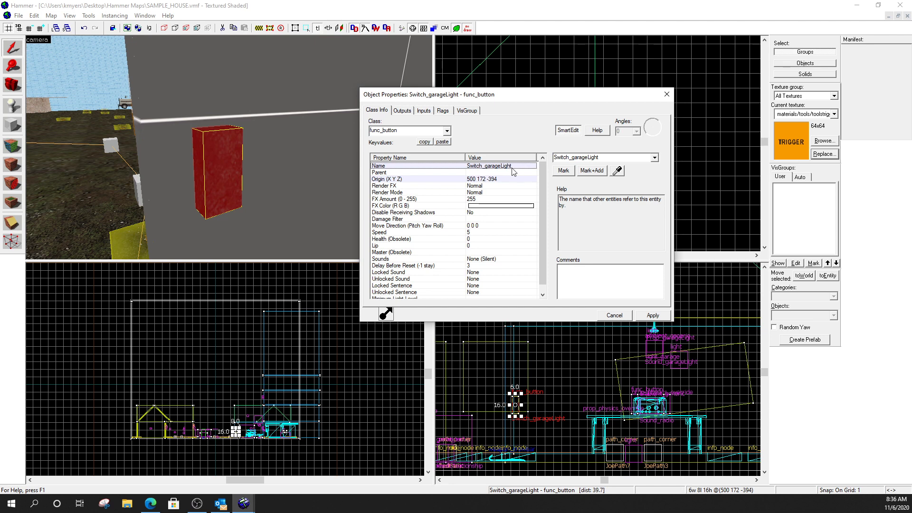
{"action": "left_click", "coordinate": [442, 112]}
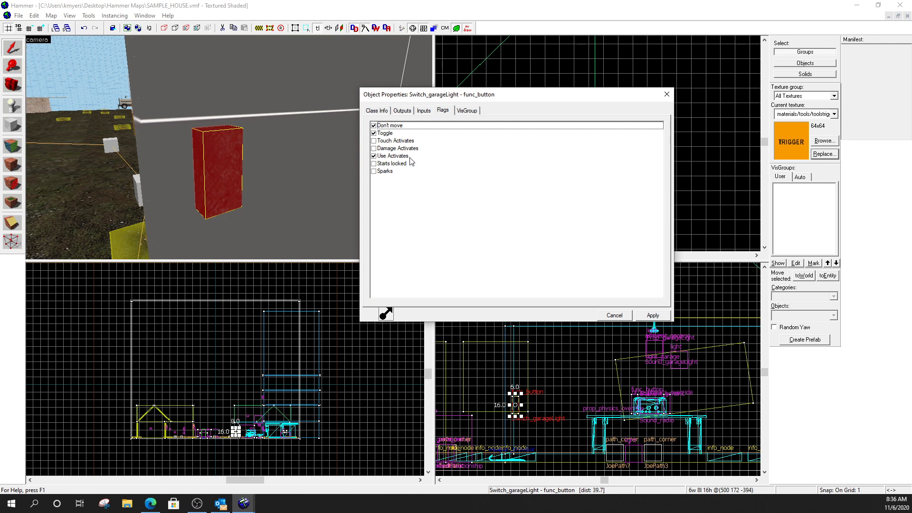
Show the func_button's outputs and widen the properties window and the target input and parameter columns
{"action": "left_click", "coordinate": [408, 111]}
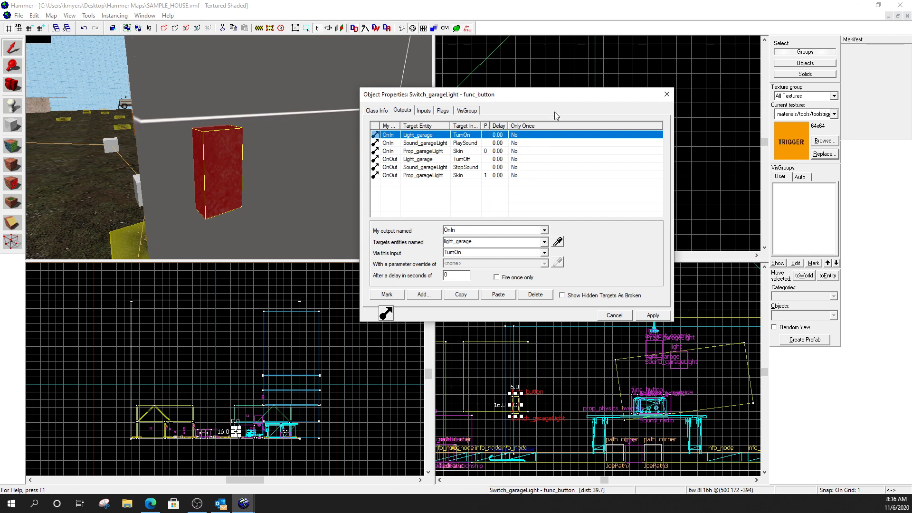
{"action": "left_click_drag", "start_coordinate": [575, 97], "coordinate": [431, 97]}
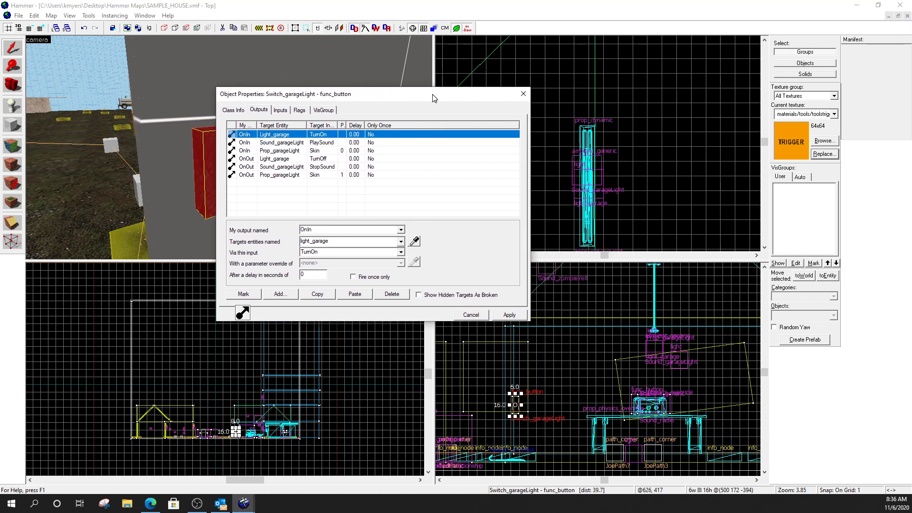
{"action": "left_click", "coordinate": [531, 183]}
{"action": "left_click_drag", "start_coordinate": [530, 183], "coordinate": [632, 183]}
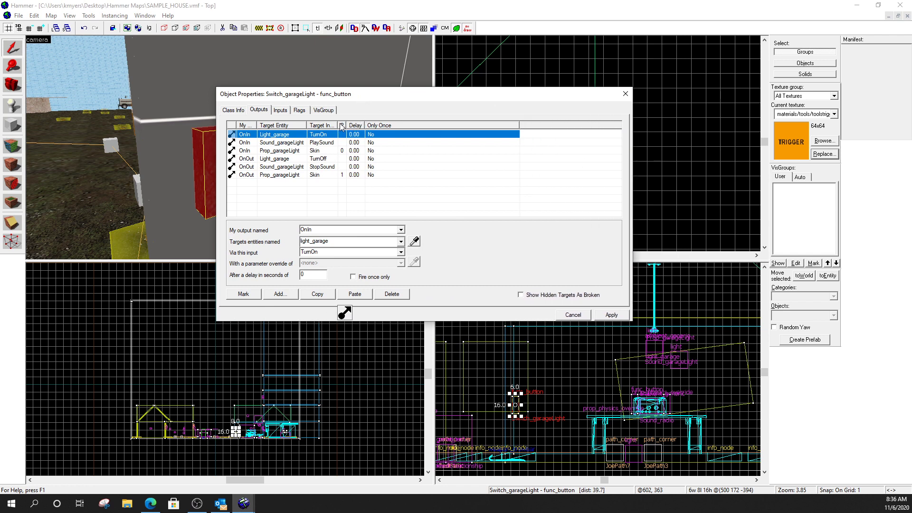
{"action": "left_click_drag", "start_coordinate": [346, 123], "coordinate": [319, 125]}
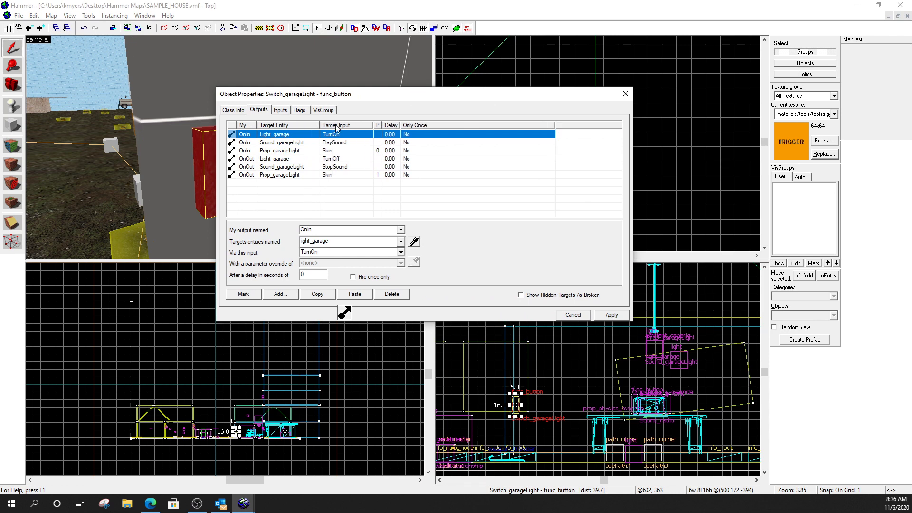
{"action": "left_click_drag", "start_coordinate": [381, 122], "coordinate": [395, 122]}
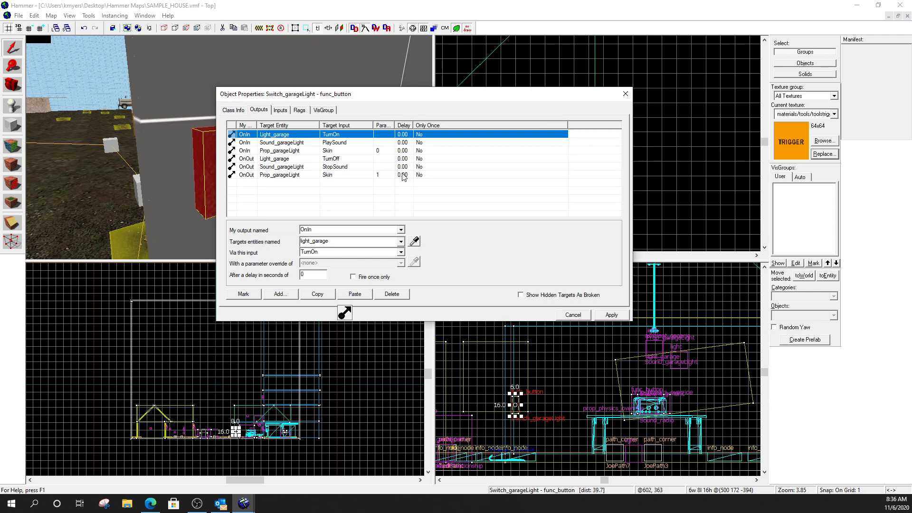
Examine the switch's OnIn outputs for Light_garage, Sound_garageLight and Prop_garageLight, including their inputs and the Skin parameter
{"action": "left_click", "coordinate": [278, 137]}
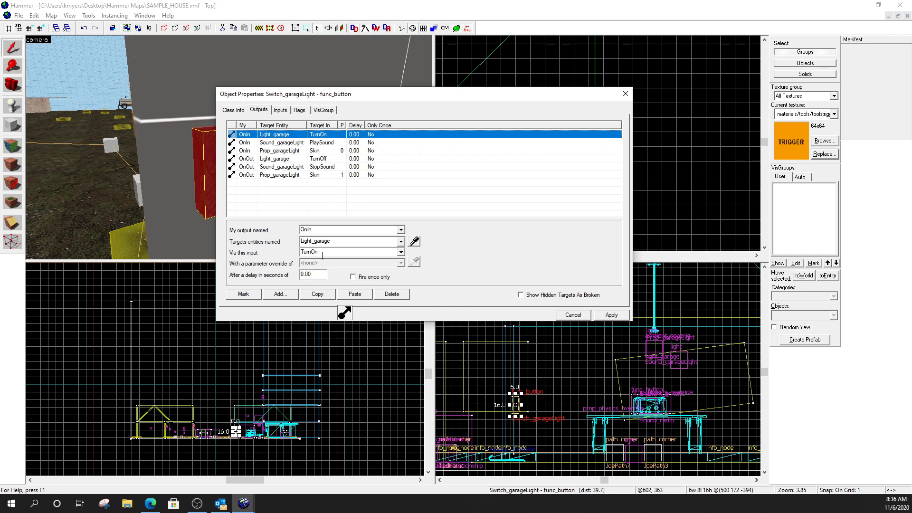
{"action": "left_click", "coordinate": [247, 144]}
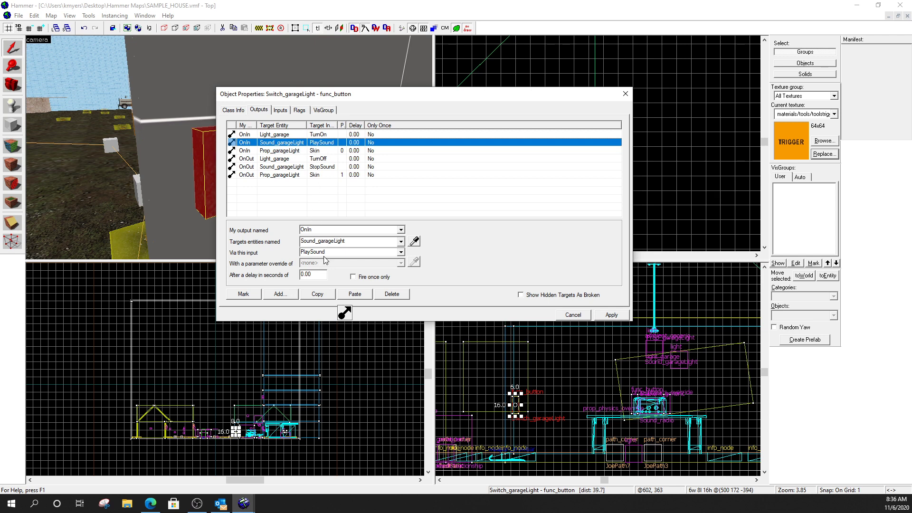
{"action": "left_click", "coordinate": [325, 135]}
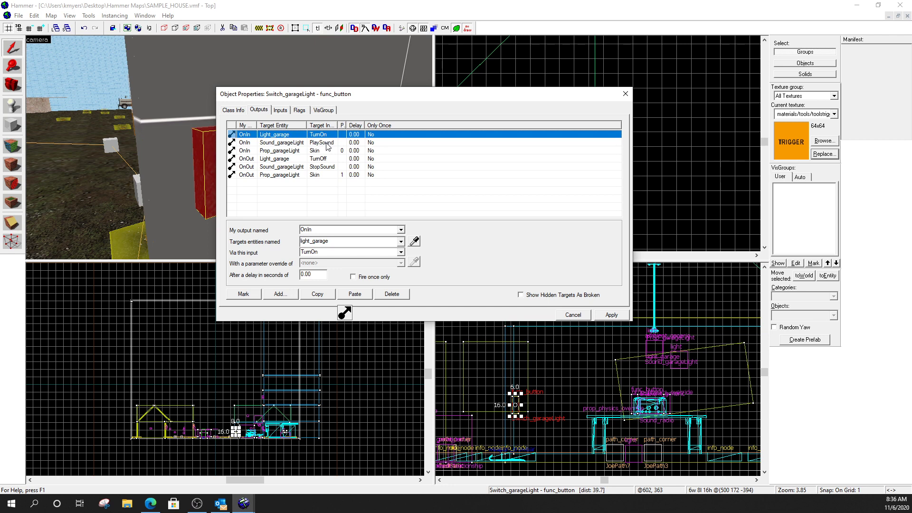
{"action": "left_click", "coordinate": [327, 144]}
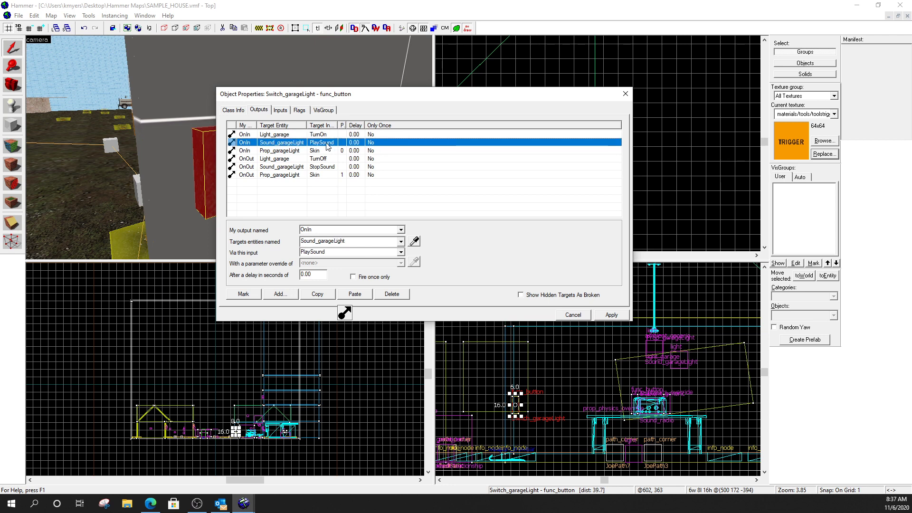
{"action": "left_click", "coordinate": [267, 152]}
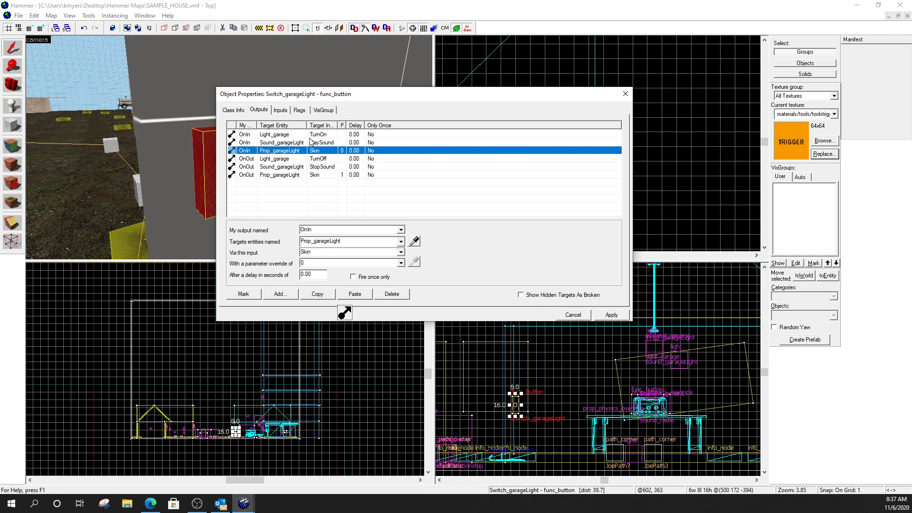
{"action": "left_click", "coordinate": [296, 134]}
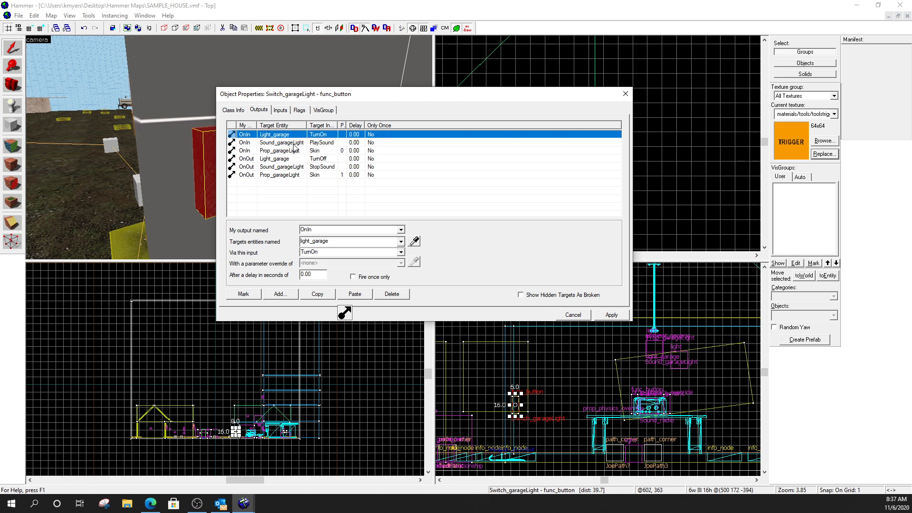
{"action": "left_click", "coordinate": [294, 143]}
{"action": "left_click", "coordinate": [294, 151]}
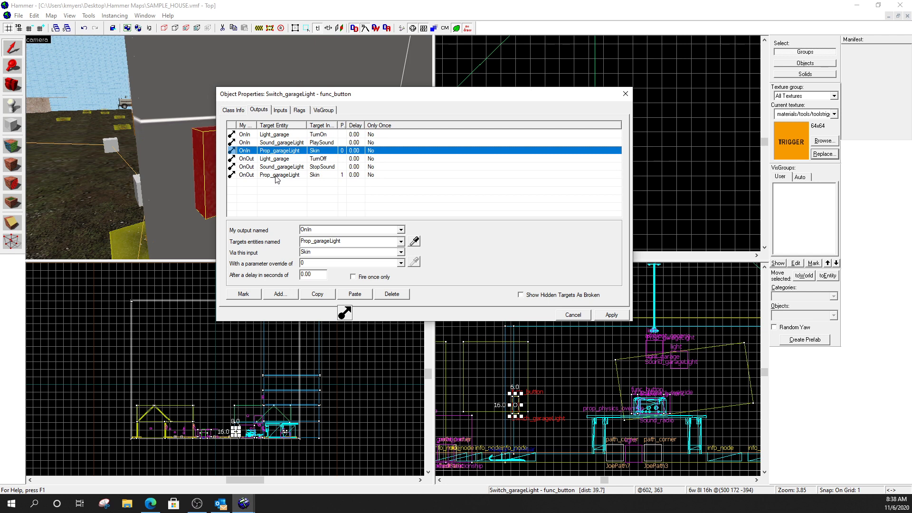
Examine the switch's OnOut outputs for Light_garage, Sound_garageLight and Prop_garageLight
{"action": "left_click", "coordinate": [275, 159]}
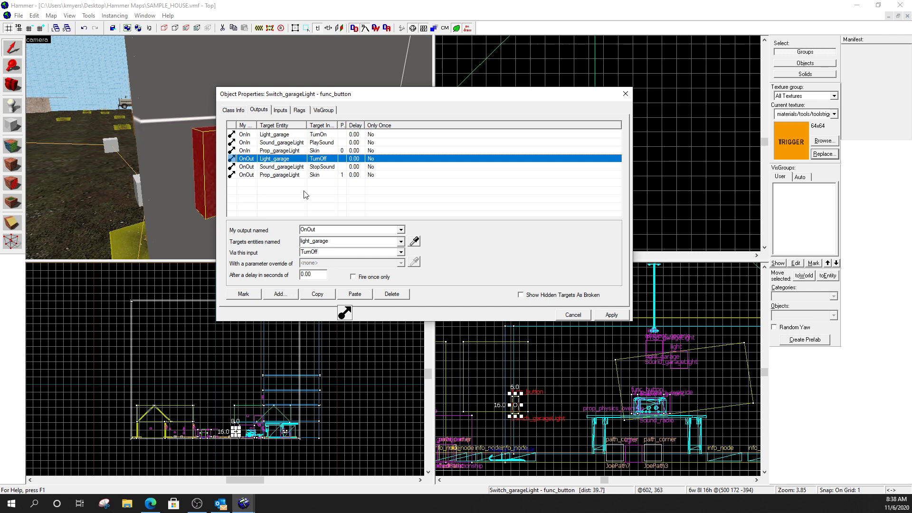
{"action": "left_click", "coordinate": [284, 167]}
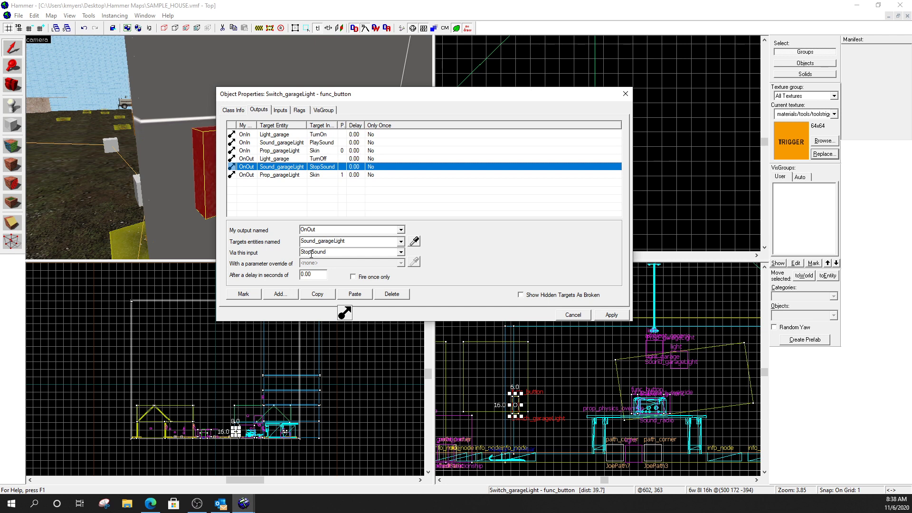
{"action": "left_click", "coordinate": [290, 175]}
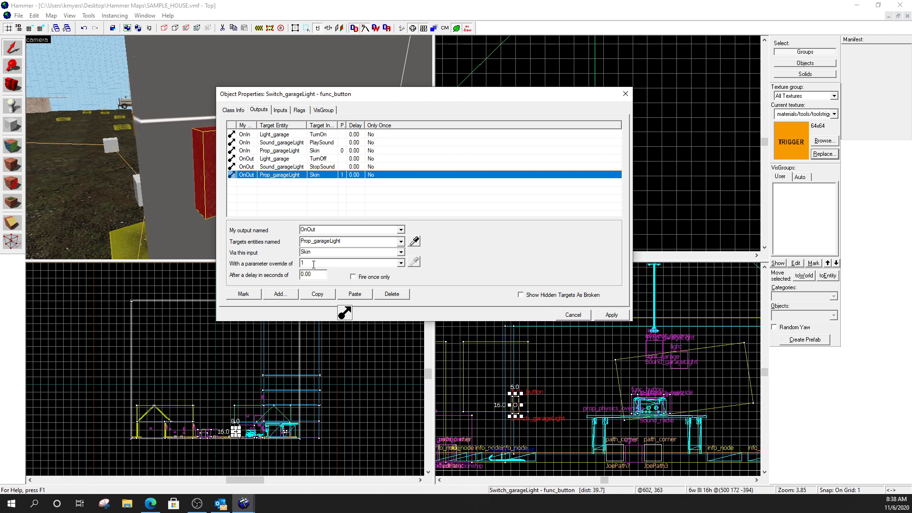
Recheck the switch's OnIn and OnOut outputs in sequence and apply the func_button's properties
{"action": "left_click", "coordinate": [280, 135]}
{"action": "left_click", "coordinate": [284, 143]}
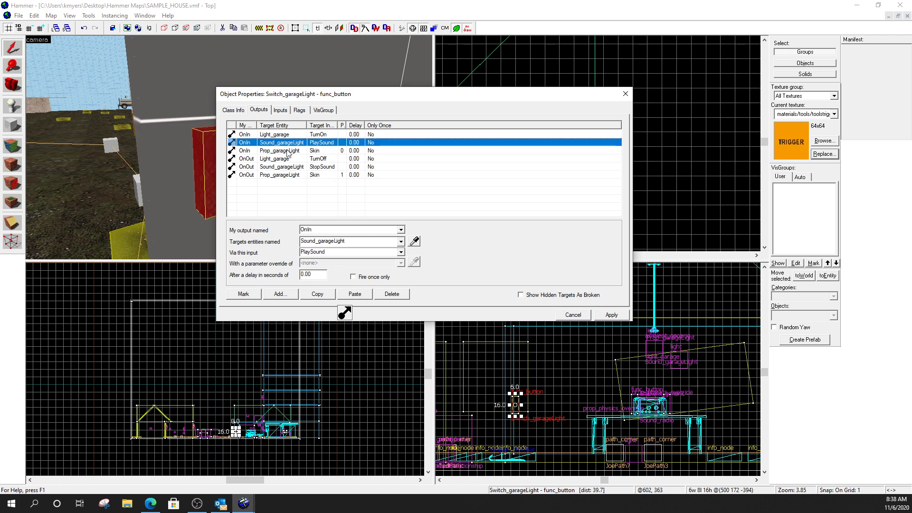
{"action": "left_click", "coordinate": [289, 152]}
{"action": "left_click", "coordinate": [289, 143]}
{"action": "left_click", "coordinate": [293, 151]}
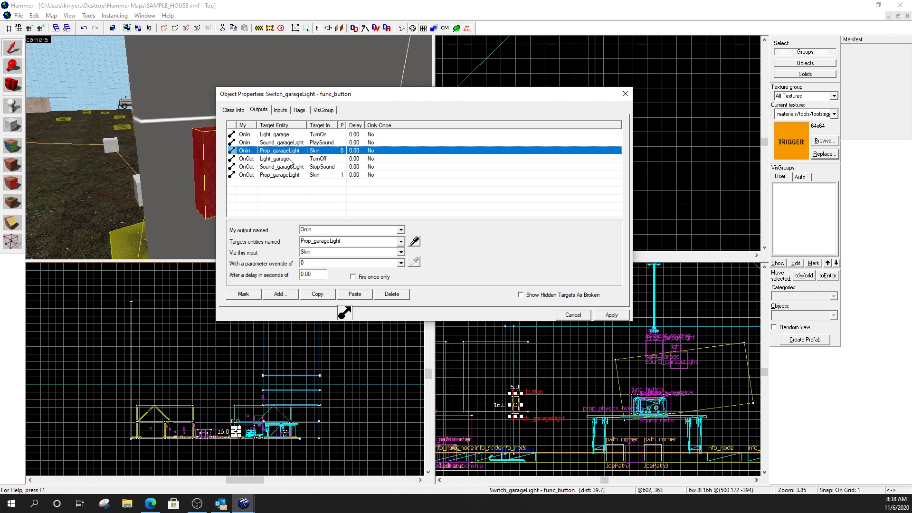
{"action": "left_click", "coordinate": [289, 161]}
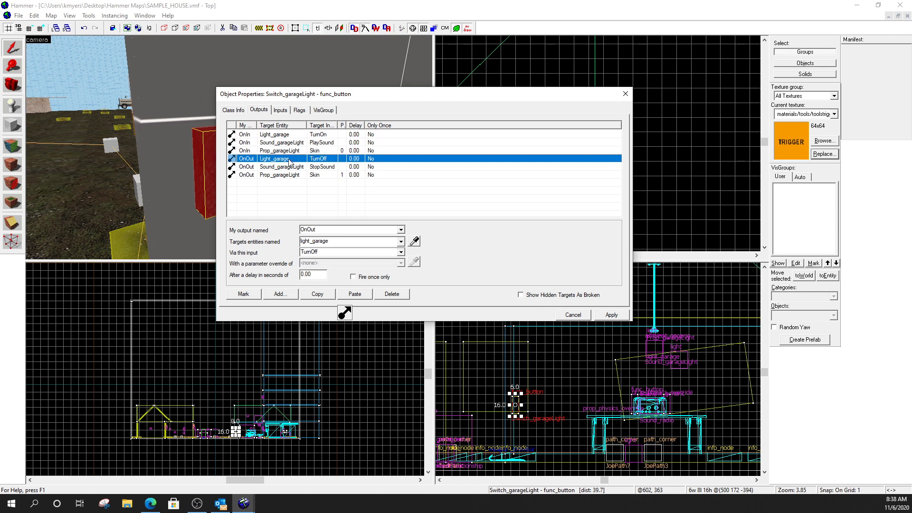
{"action": "left_click", "coordinate": [293, 168]}
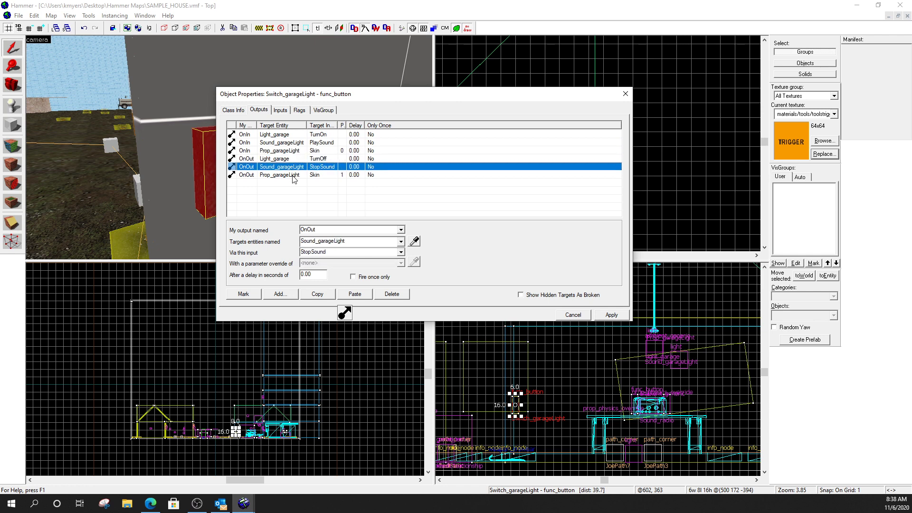
{"action": "left_click", "coordinate": [293, 176]}
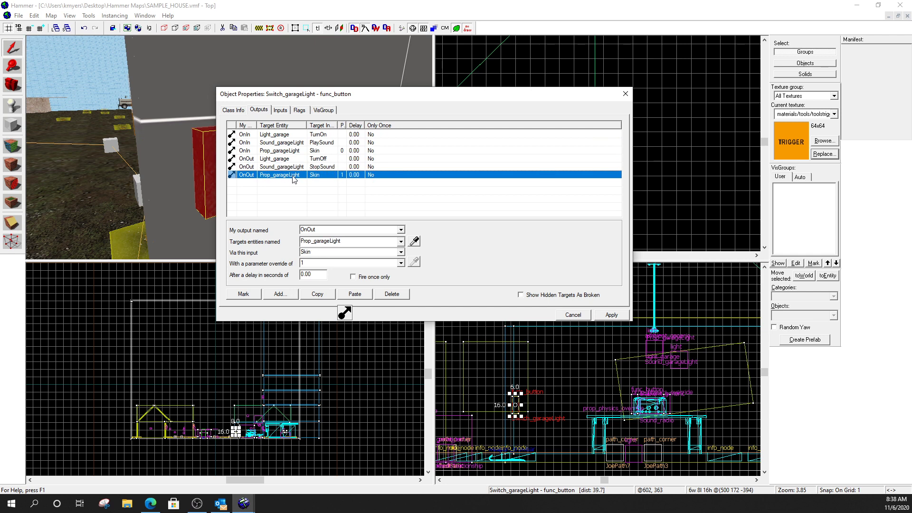
{"action": "left_click", "coordinate": [612, 315]}
{"action": "left_click", "coordinate": [702, 398]}
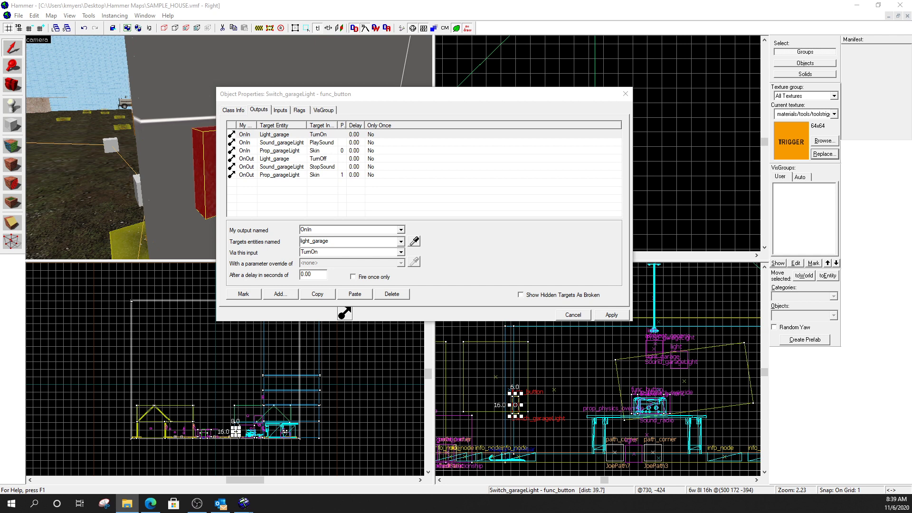
In File Explorer, browse from steamapps to common\Half-Life 2\hl2\sound\radio, examine the custom audio files there, and close the window
{"action": "left_click_drag", "start_coordinate": [911, 17], "coordinate": [655, 50]}
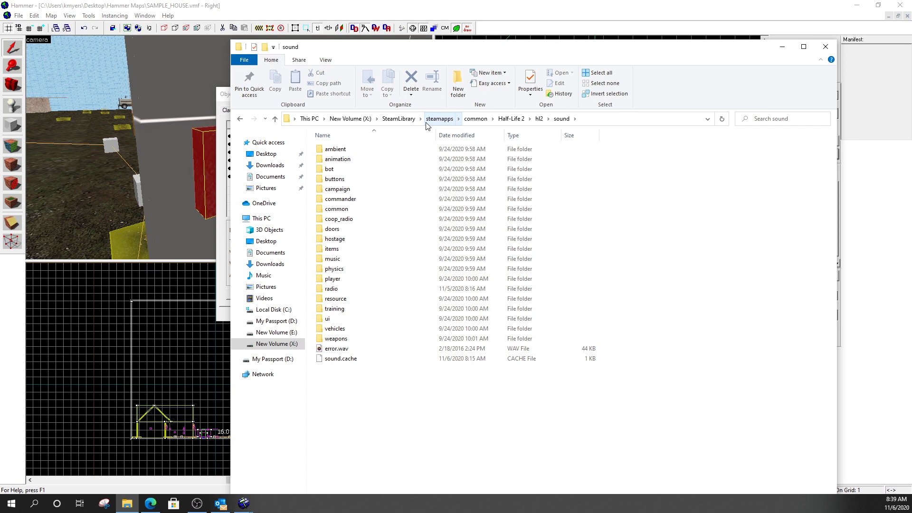
{"action": "left_click", "coordinate": [438, 123]}
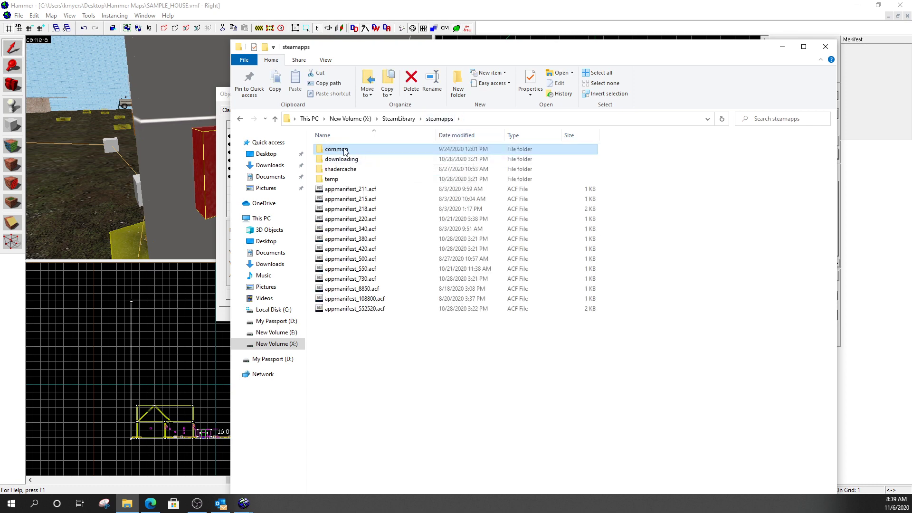
{"action": "double_click", "coordinate": [346, 151]}
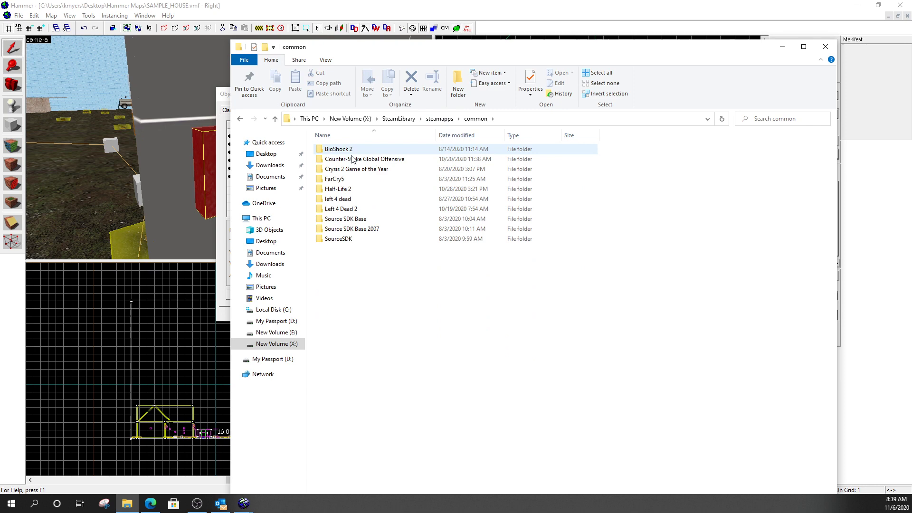
{"action": "double_click", "coordinate": [347, 189]}
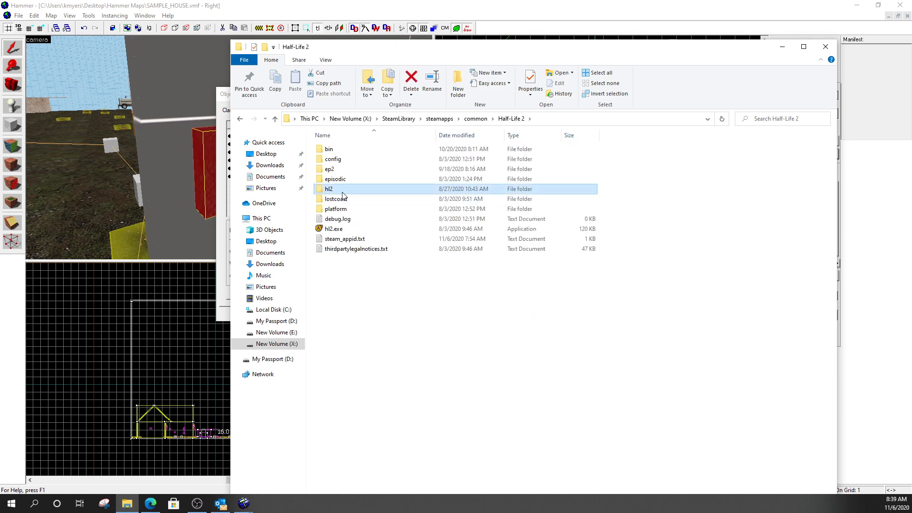
{"action": "double_click", "coordinate": [348, 190]}
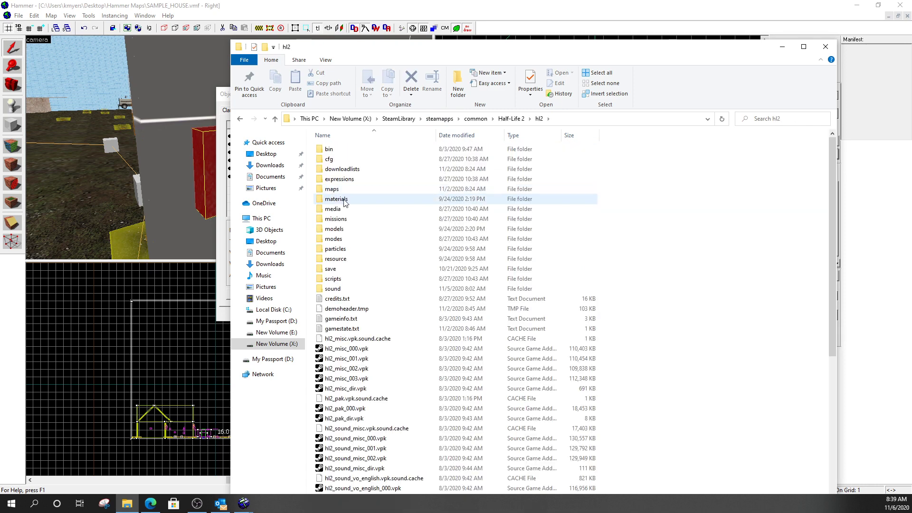
{"action": "double_click", "coordinate": [332, 289]}
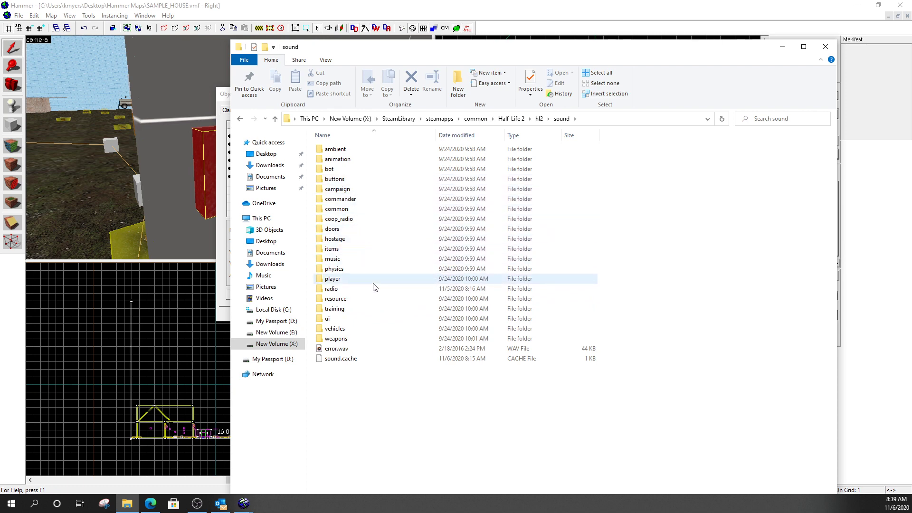
{"action": "double_click", "coordinate": [351, 290]}
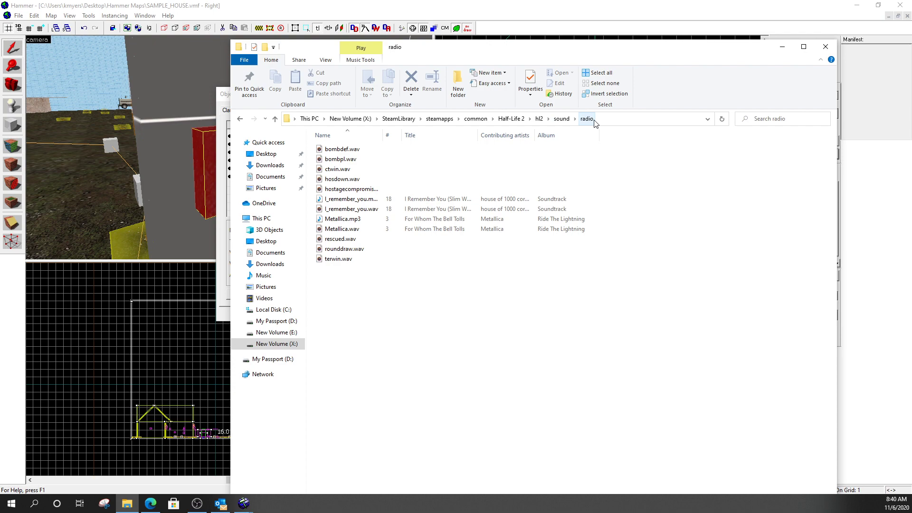
{"action": "left_click", "coordinate": [826, 46]}
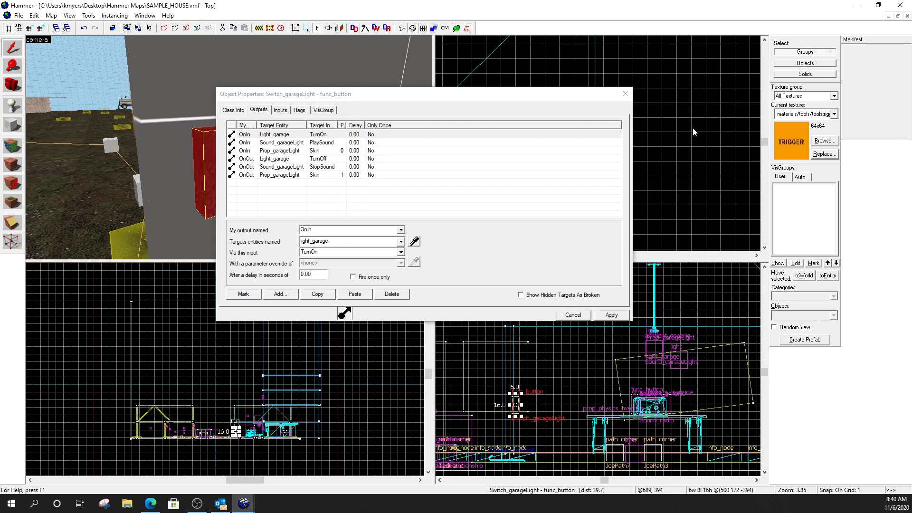